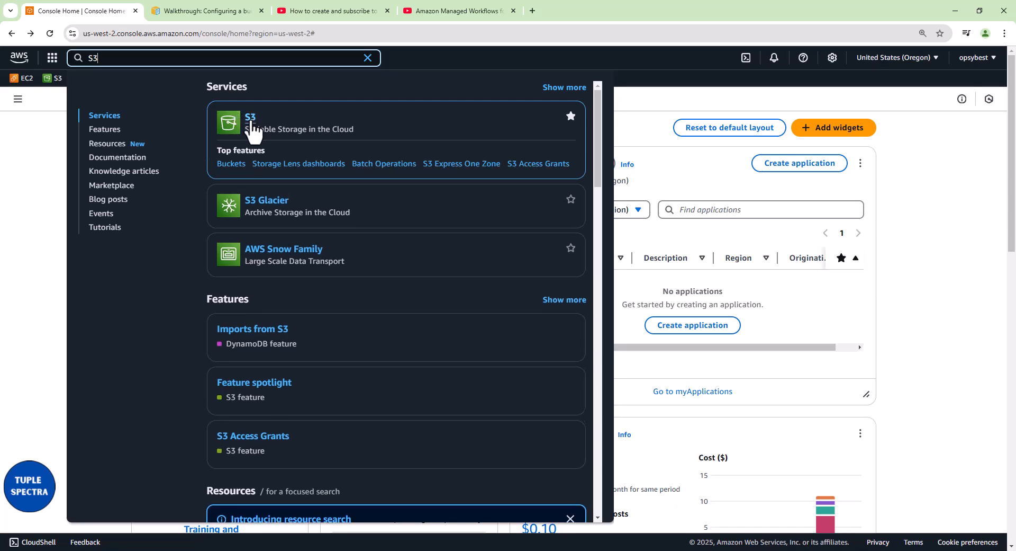
Open the S3 service from the search results in a new browser tab and switch to it.
{"action": "right_click", "coordinate": [253, 124]}
{"action": "left_click", "coordinate": [291, 132]}
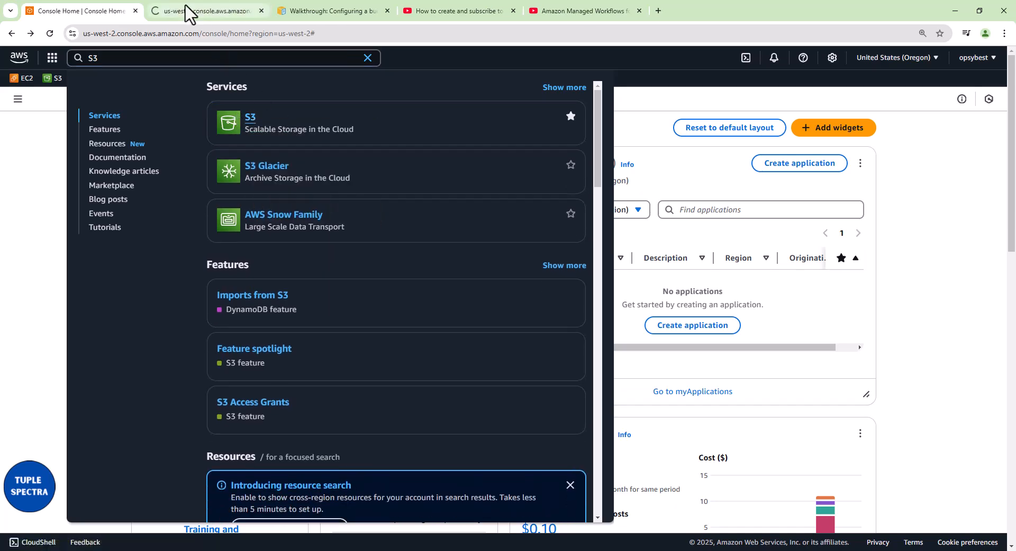
{"action": "left_click", "coordinate": [180, 10]}
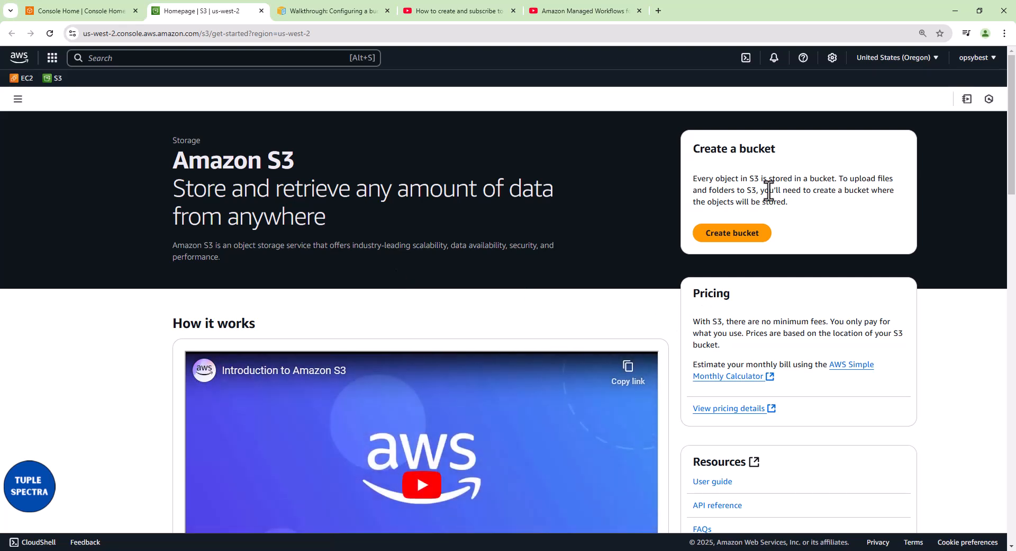
Create a general purpose S3 bucket named raw-data-prod-us-west with the default settings.
{"action": "left_click", "coordinate": [722, 236]}
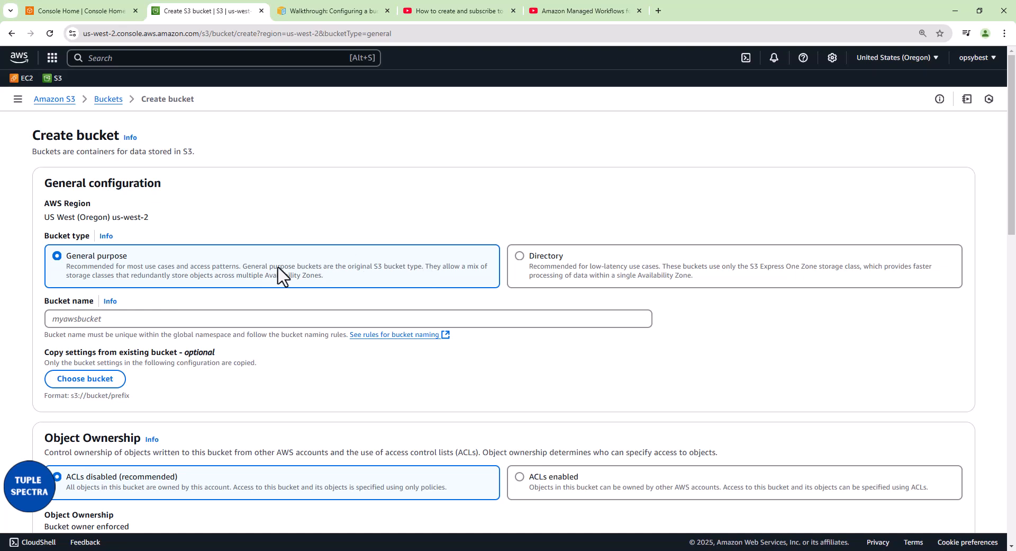
{"action": "scroll", "coordinate": [447, 223], "scroll_direction": "down", "scroll_amount": 2}
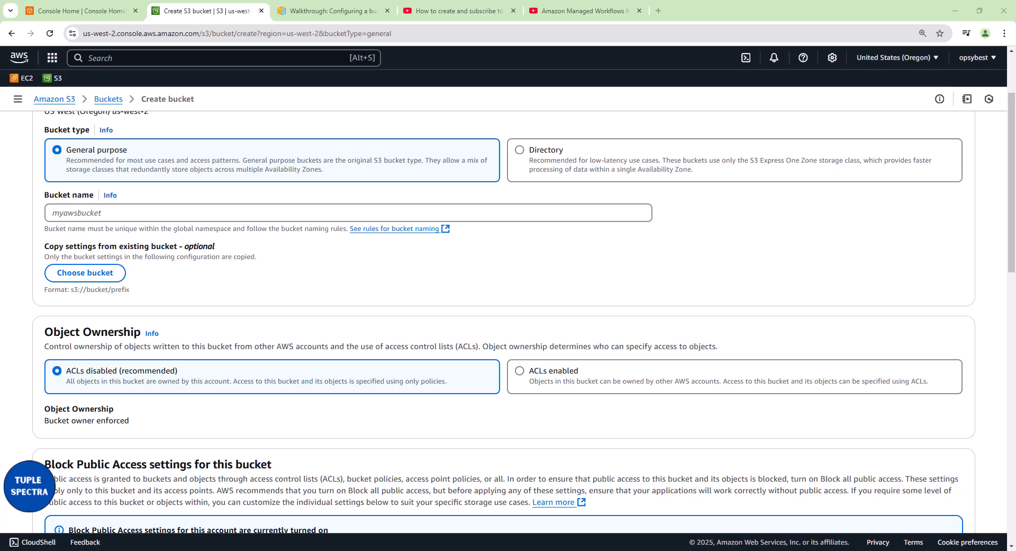
{"action": "left_click", "coordinate": [155, 214]}
{"action": "type", "text": "raw-data-prod-us-west"}
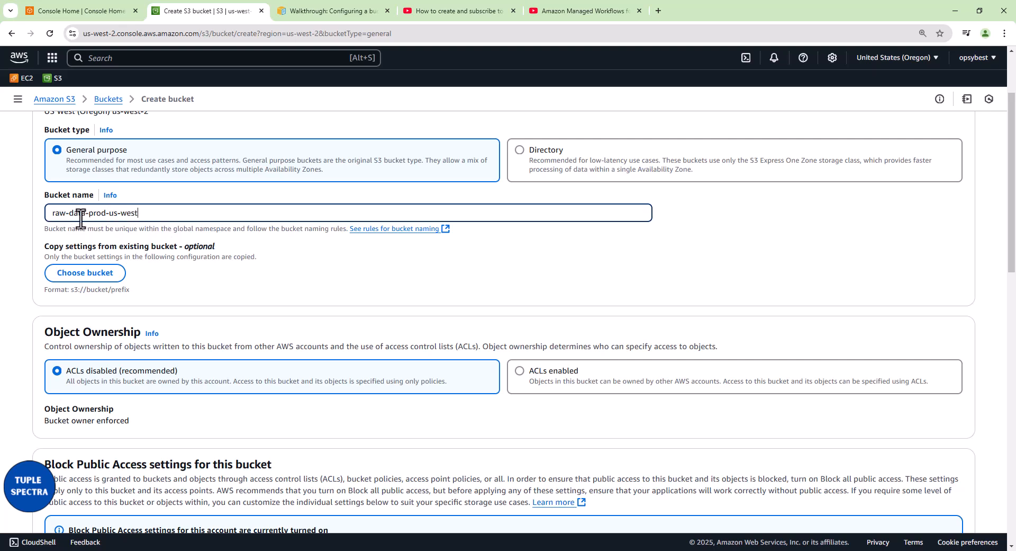
{"action": "scroll", "coordinate": [247, 295], "scroll_direction": "down", "scroll_amount": 6}
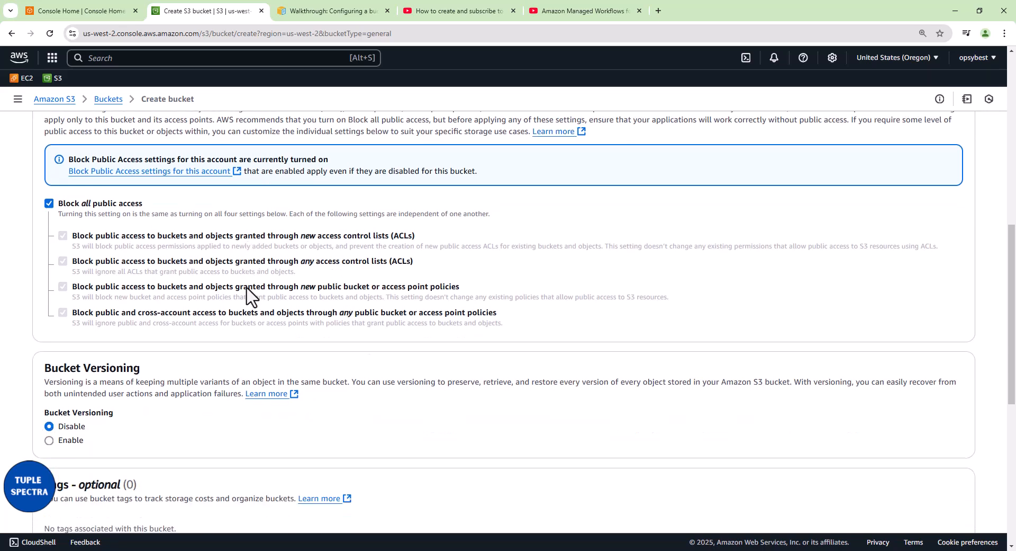
{"action": "scroll", "coordinate": [251, 321], "scroll_direction": "down", "scroll_amount": 5}
{"action": "scroll", "coordinate": [251, 321], "scroll_direction": "down", "scroll_amount": 3}
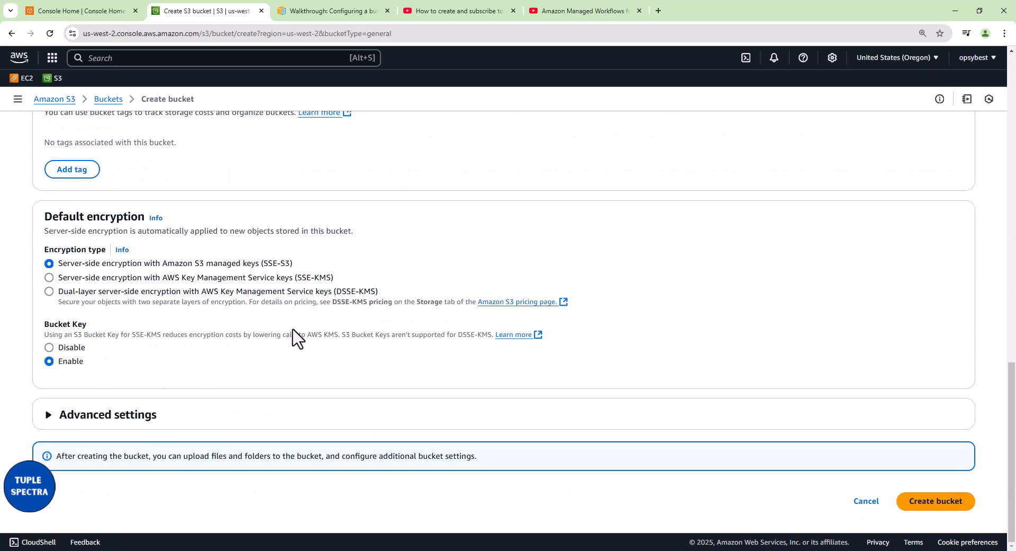
{"action": "left_click", "coordinate": [922, 506]}
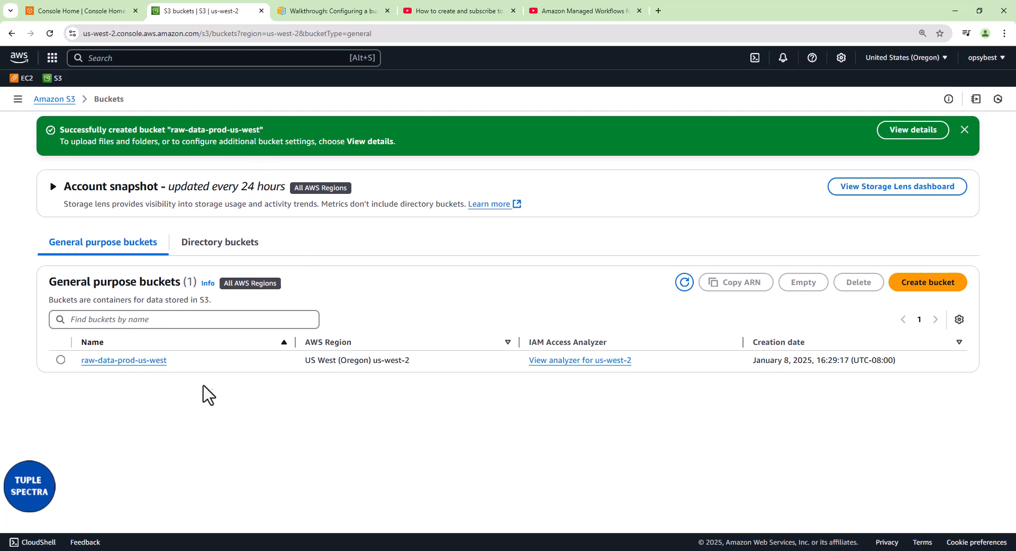
Create a folder named raw_data inside the raw-data-prod-us-west bucket and open that folder.
{"action": "left_click", "coordinate": [124, 360]}
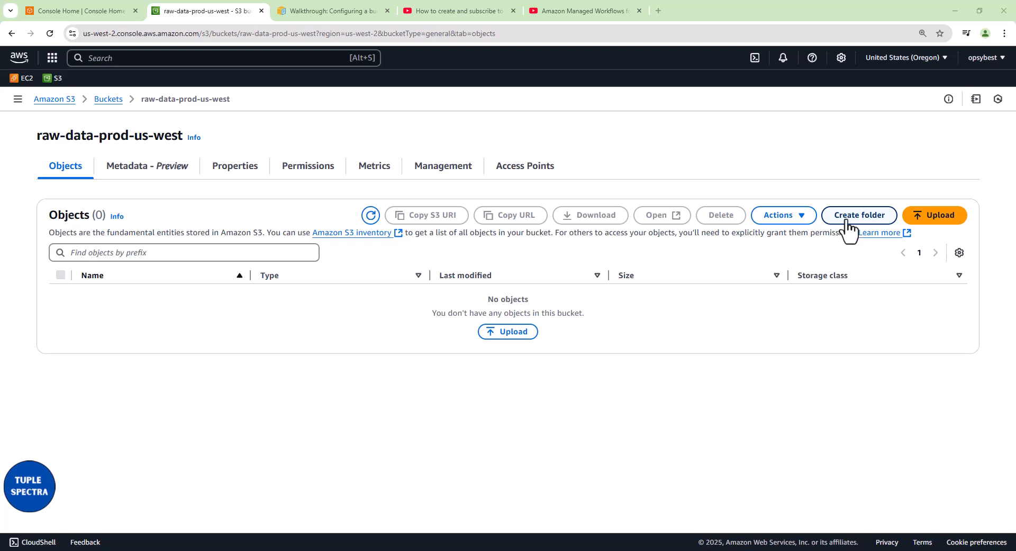
{"action": "left_click", "coordinate": [847, 228]}
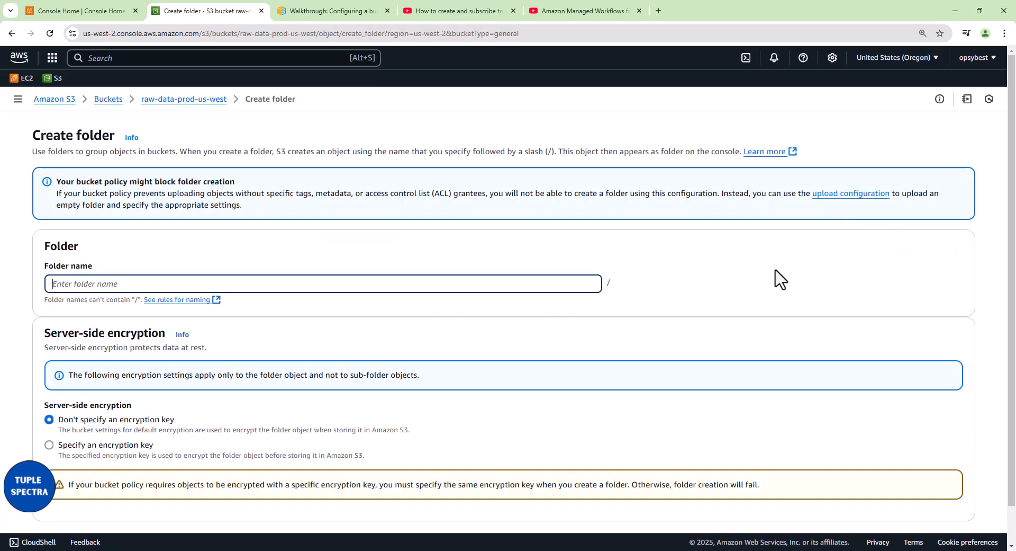
{"action": "left_click", "coordinate": [94, 284]}
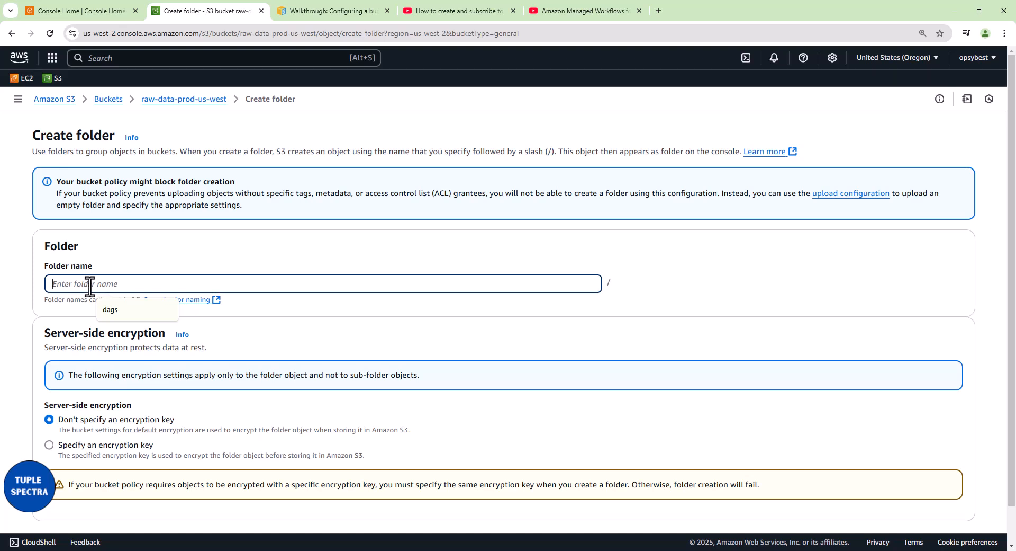
{"action": "scroll", "coordinate": [416, 321], "scroll_direction": "down", "scroll_amount": 1}
{"action": "scroll", "coordinate": [418, 322], "scroll_direction": "up", "scroll_amount": 1}
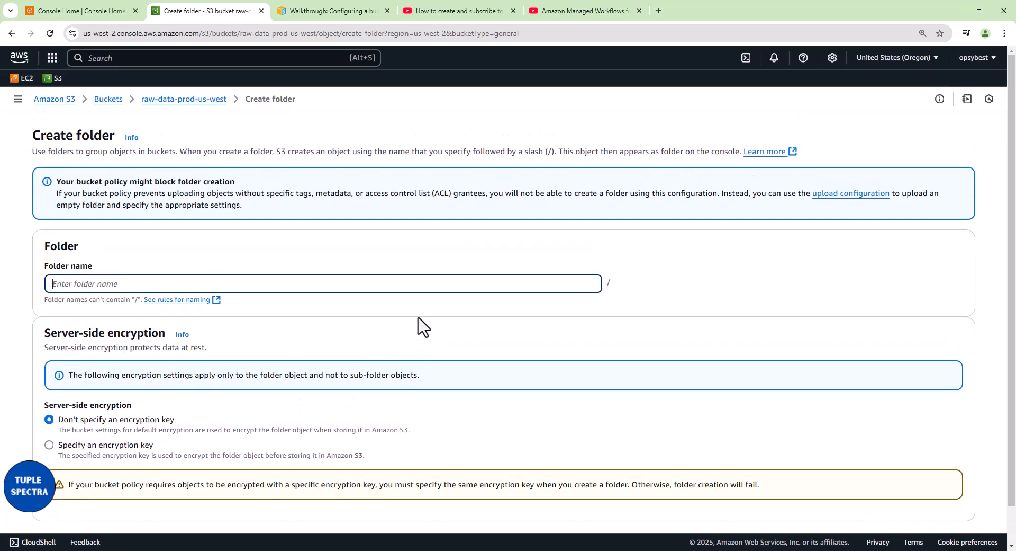
{"action": "left_click", "coordinate": [85, 284]}
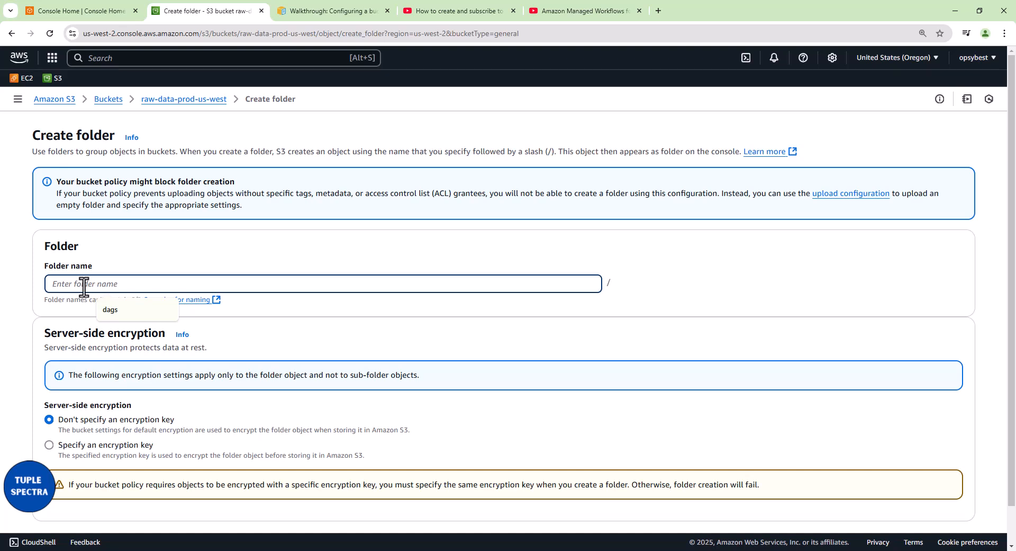
{"action": "type", "text": "raw_data"}
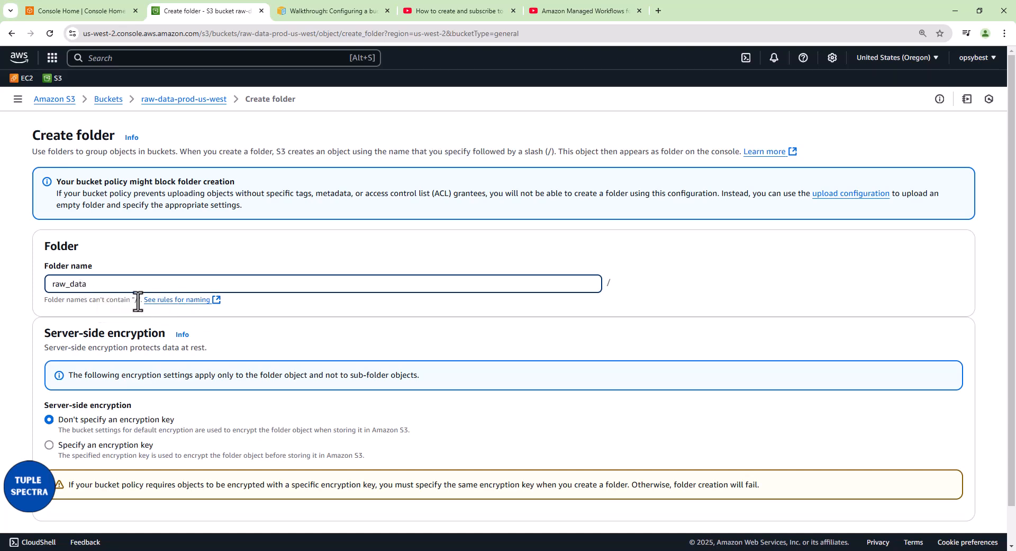
{"action": "scroll", "coordinate": [431, 363], "scroll_direction": "down", "scroll_amount": 1}
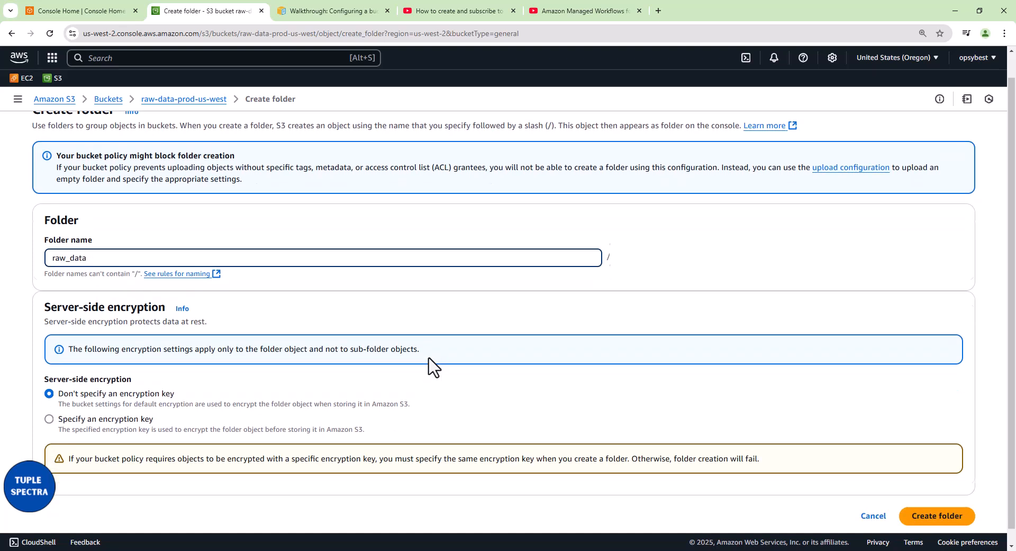
{"action": "left_click", "coordinate": [936, 502]}
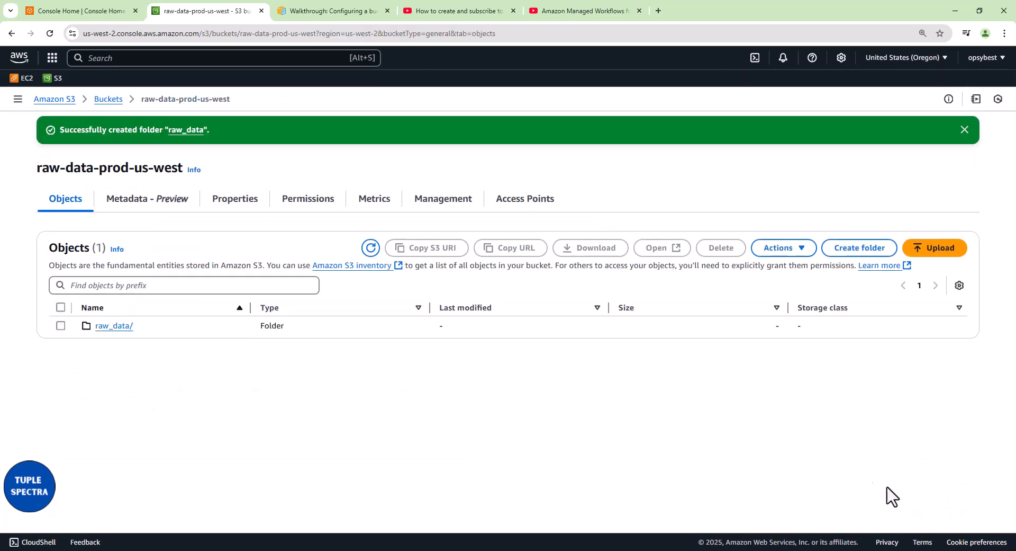
{"action": "left_click", "coordinate": [115, 327]}
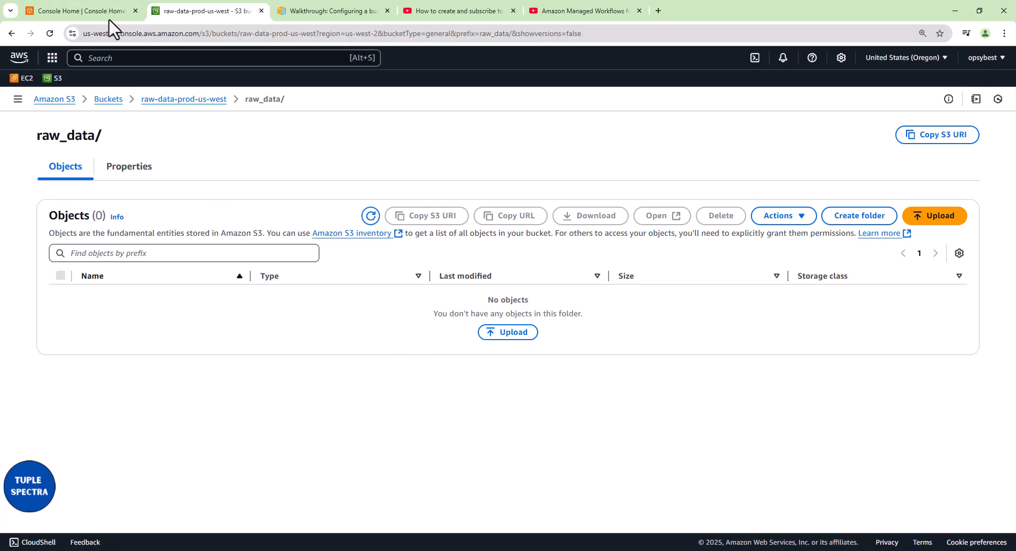
Search the console for SNS, open Simple Notification Service in a new browser tab and switch to it.
{"action": "left_click", "coordinate": [128, 58]}
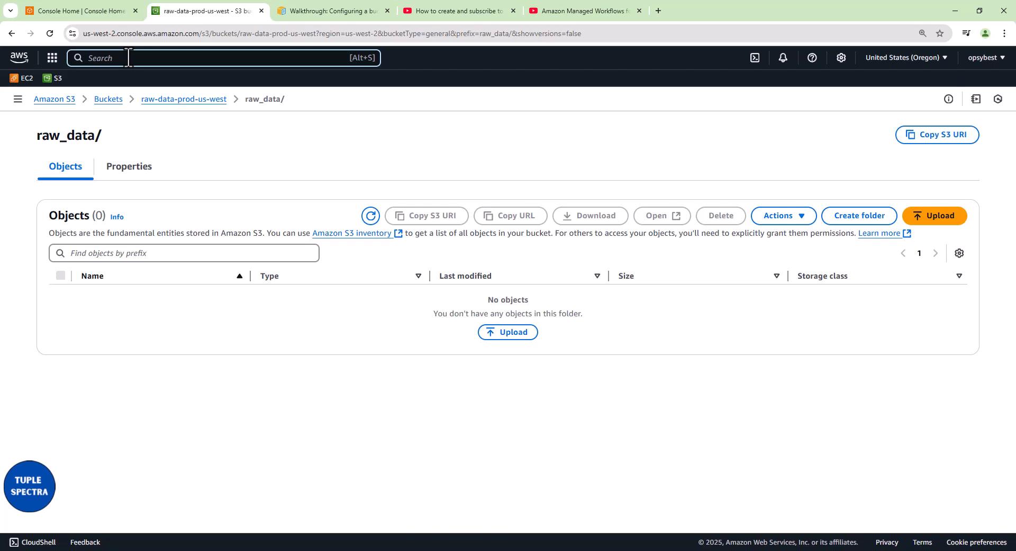
{"action": "type", "text": "SNS"}
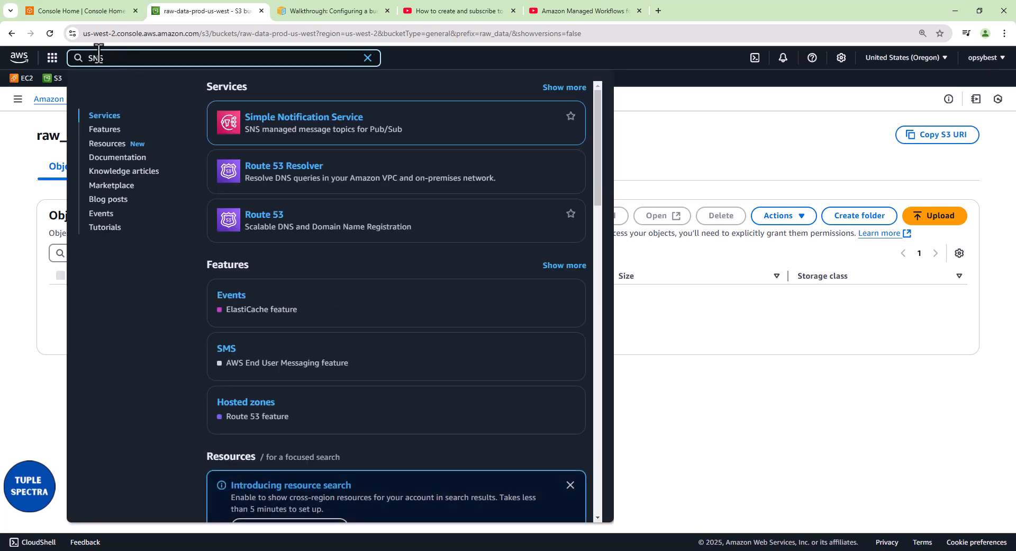
{"action": "right_click", "coordinate": [299, 122]}
{"action": "left_click", "coordinate": [357, 127]}
{"action": "left_click", "coordinate": [365, 58]}
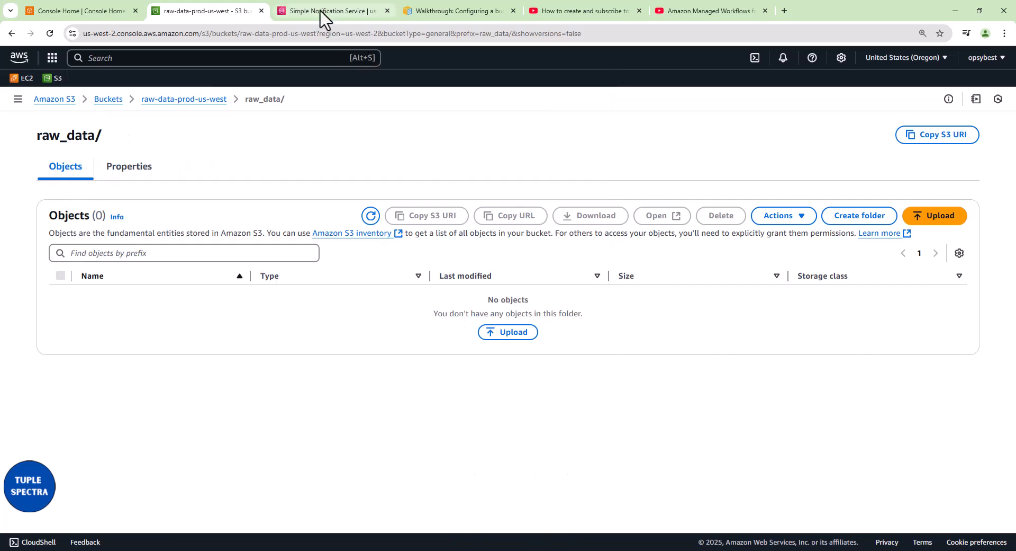
{"action": "left_click", "coordinate": [320, 11]}
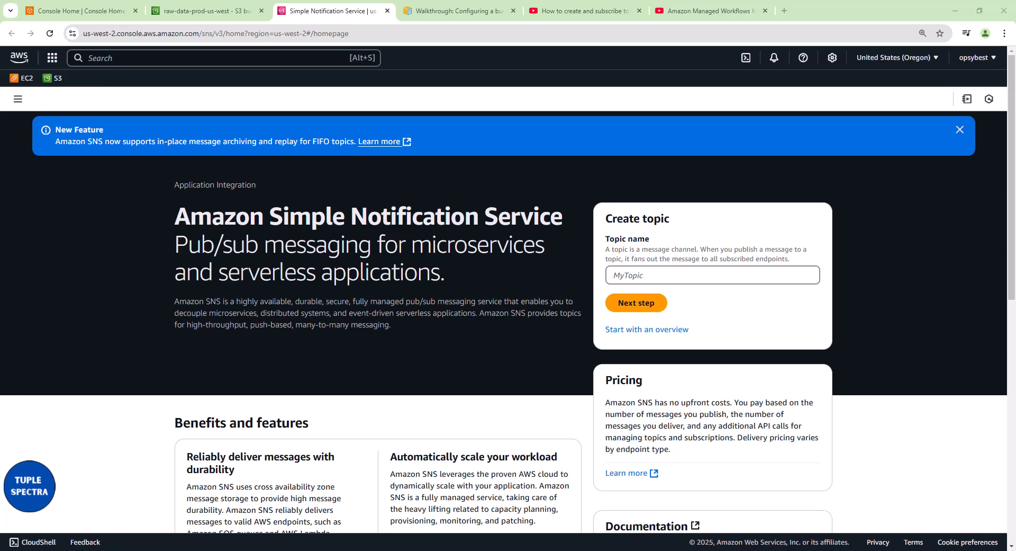
Start creating an SNS topic named s-team-raw-data-notification and continue to its detailed settings.
{"action": "left_click", "coordinate": [682, 283]}
{"action": "type", "text": "s-team-raw-data-notification"}
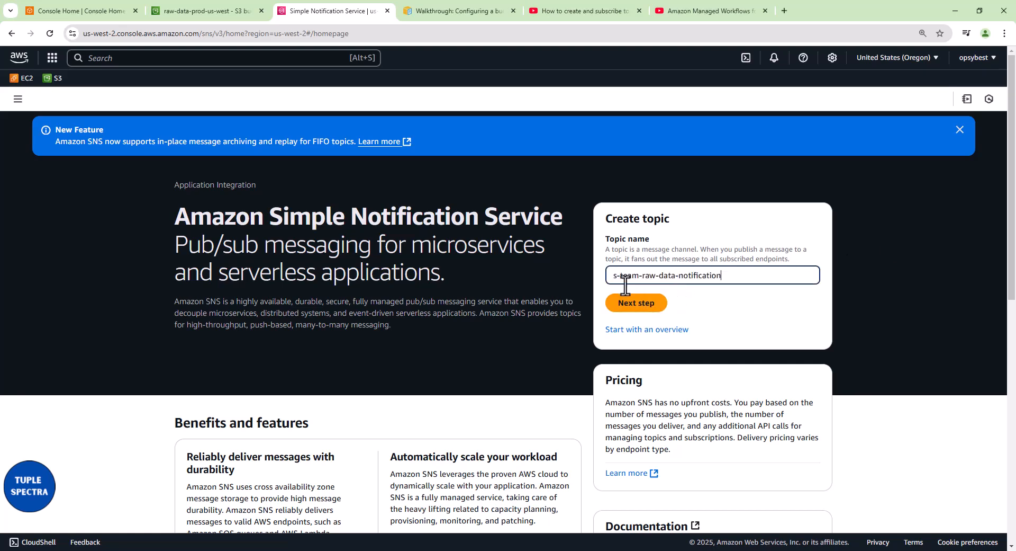
{"action": "left_click_drag", "start_coordinate": [613, 280], "coordinate": [718, 276]}
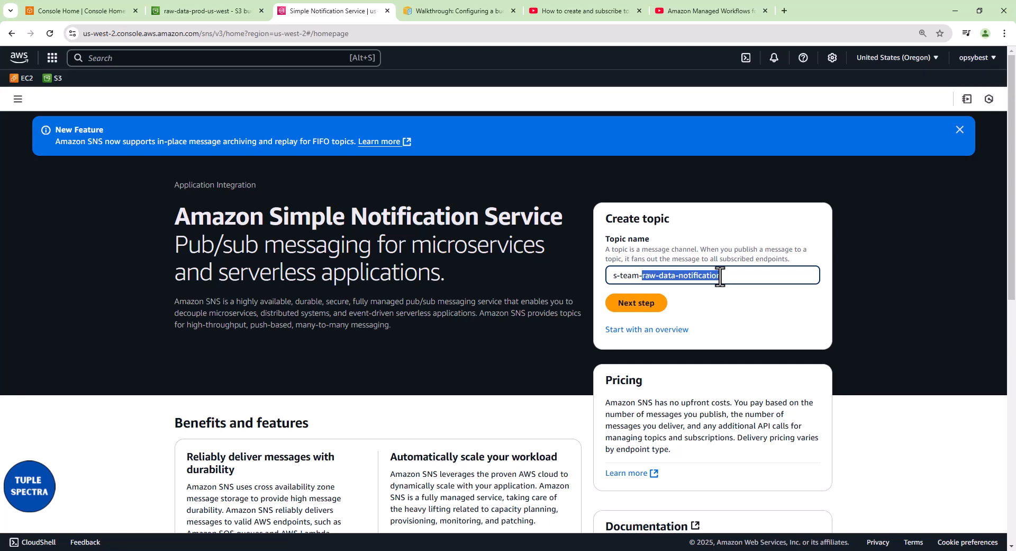
{"action": "left_click", "coordinate": [643, 307]}
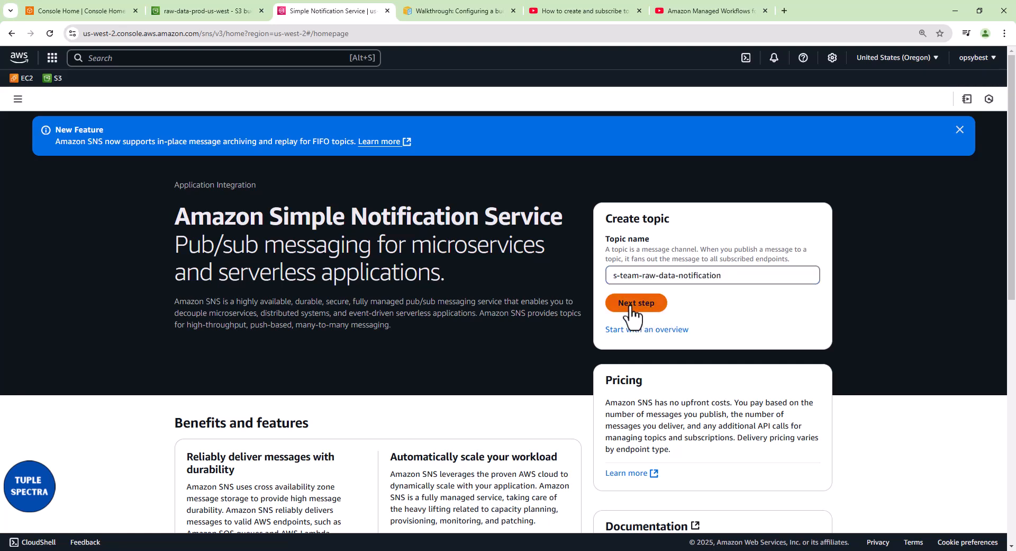
Look over the new topic's optional settings and the YouTube video on subscribing to an SNS topic with email.
{"action": "scroll", "coordinate": [776, 339], "scroll_direction": "down", "scroll_amount": 1}
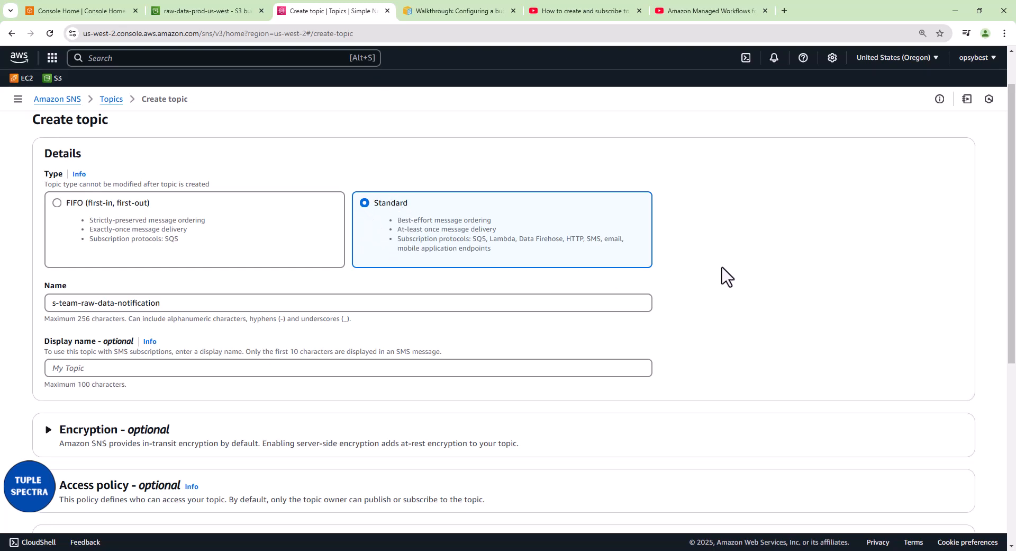
{"action": "scroll", "coordinate": [726, 275], "scroll_direction": "down", "scroll_amount": 6}
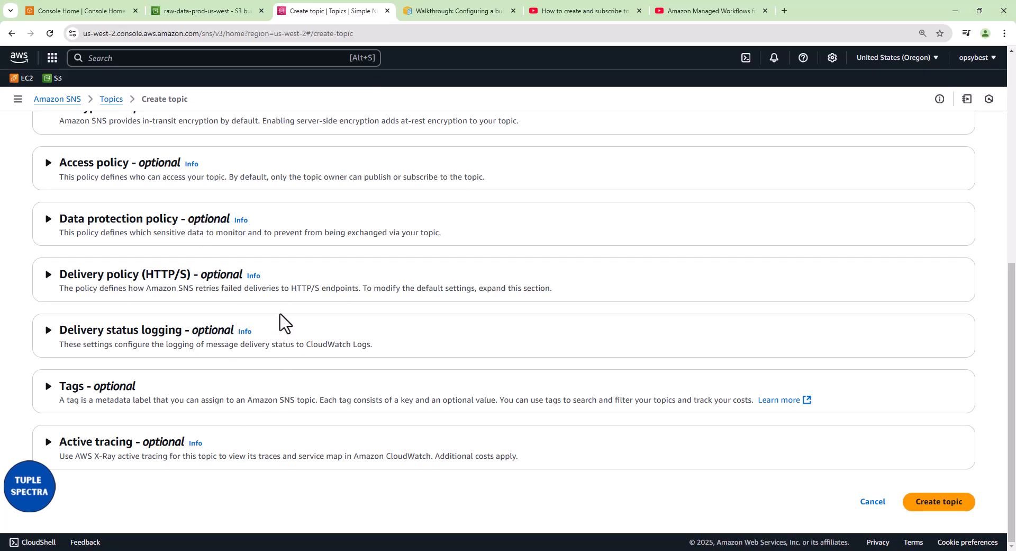
{"action": "scroll", "coordinate": [280, 317], "scroll_direction": "up", "scroll_amount": 1}
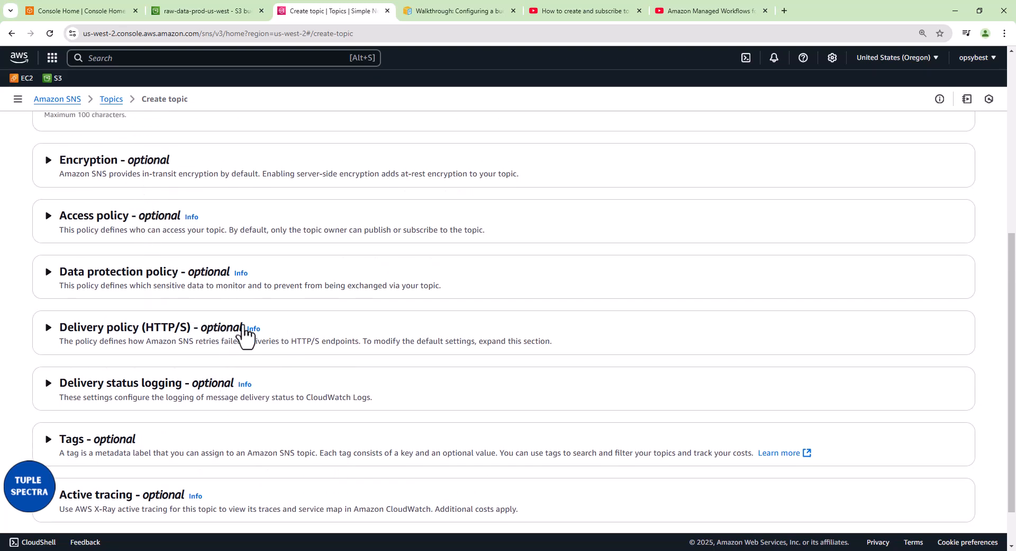
{"action": "scroll", "coordinate": [327, 200], "scroll_direction": "up", "scroll_amount": 3}
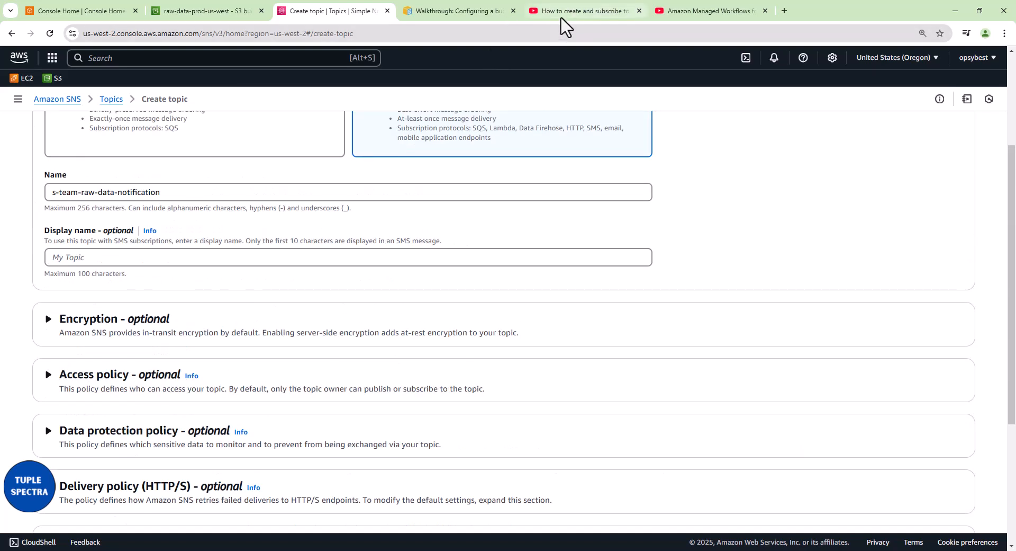
{"action": "left_click", "coordinate": [556, 12]}
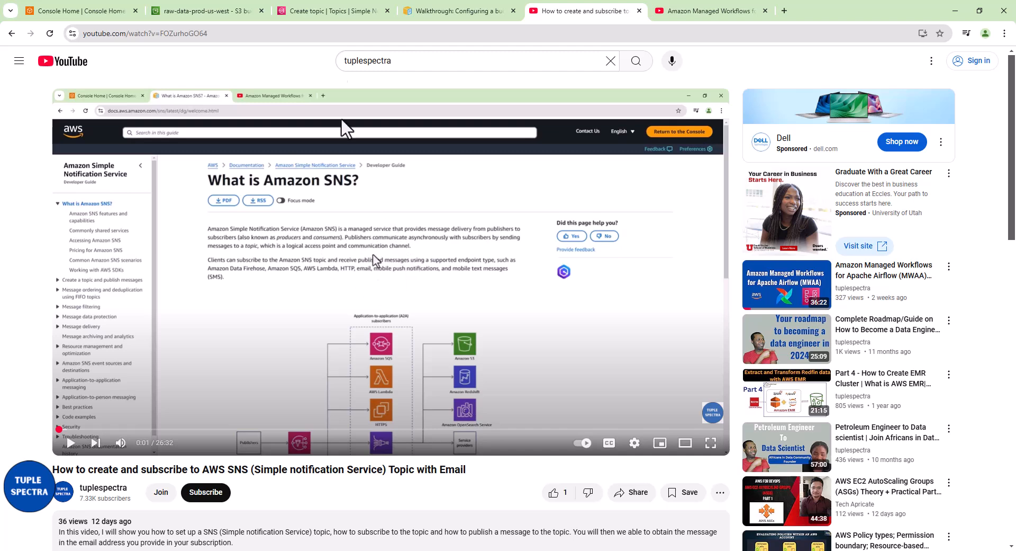
{"action": "left_click", "coordinate": [333, 10]}
{"action": "scroll", "coordinate": [526, 358], "scroll_direction": "up", "scroll_amount": 3}
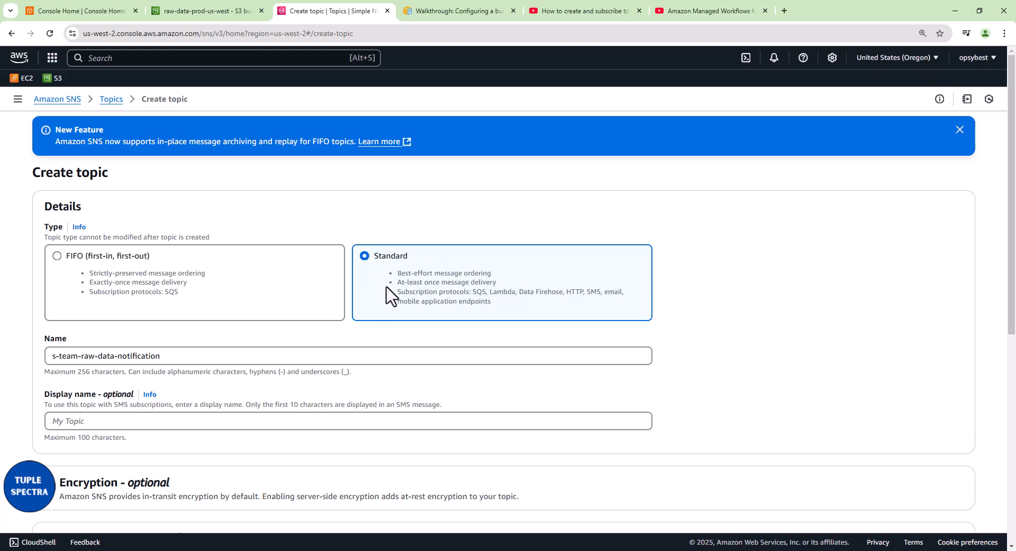
Copy the topic name into the display name, setting it to s-team-raw-data-notification.
{"action": "scroll", "coordinate": [296, 289], "scroll_direction": "down", "scroll_amount": 2}
{"action": "left_click_drag", "start_coordinate": [164, 253], "coordinate": [48, 254]}
{"action": "key", "text": "ctrl+c"}
{"action": "left_click", "coordinate": [75, 317]}
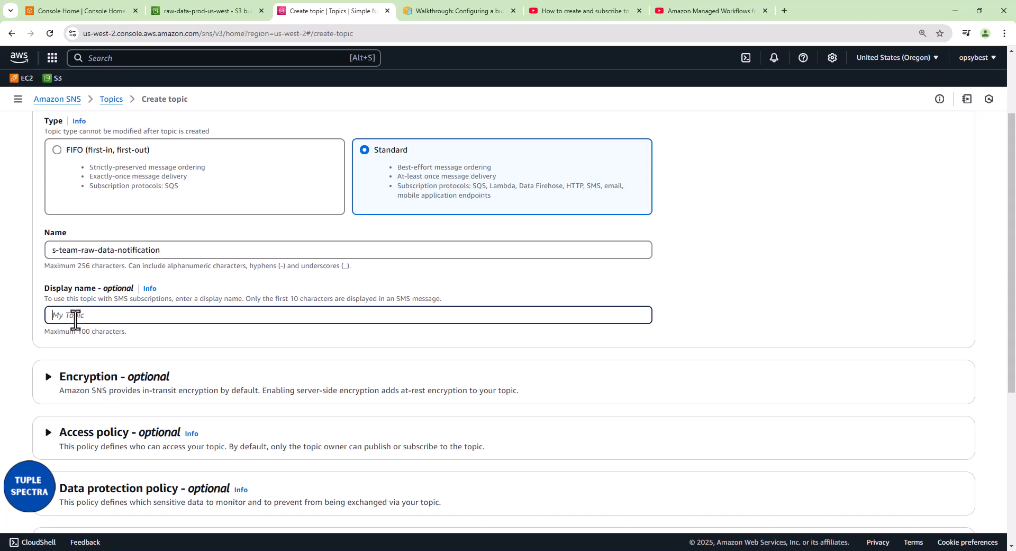
{"action": "key", "text": "ctrl+v"}
Expand the new topic's access policy and examine its basic settings and JSON preview, checking the YouTube video on SNS email subscriptions.
{"action": "scroll", "coordinate": [219, 379], "scroll_direction": "down", "scroll_amount": 4}
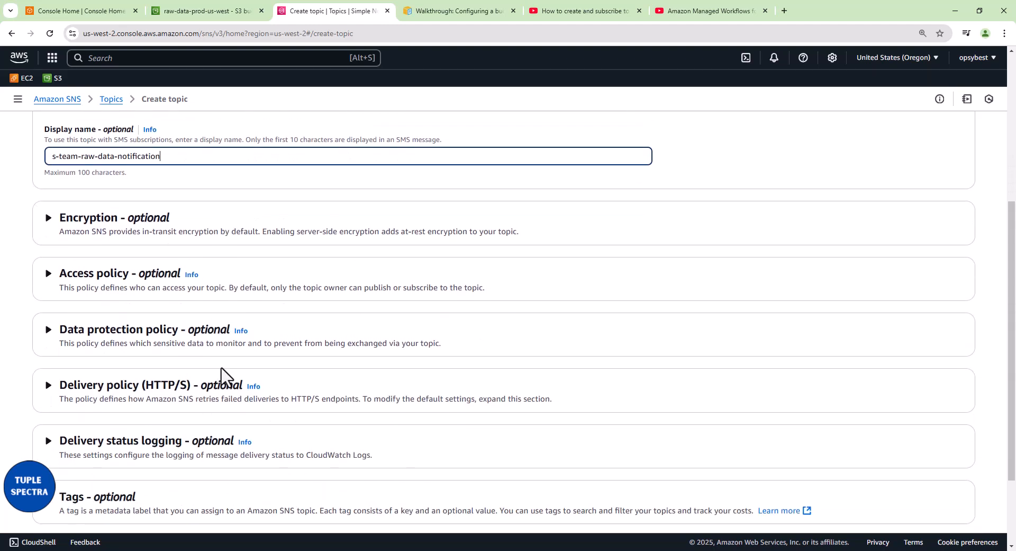
{"action": "scroll", "coordinate": [221, 365], "scroll_direction": "up", "scroll_amount": 1}
{"action": "scroll", "coordinate": [180, 336], "scroll_direction": "down", "scroll_amount": 1}
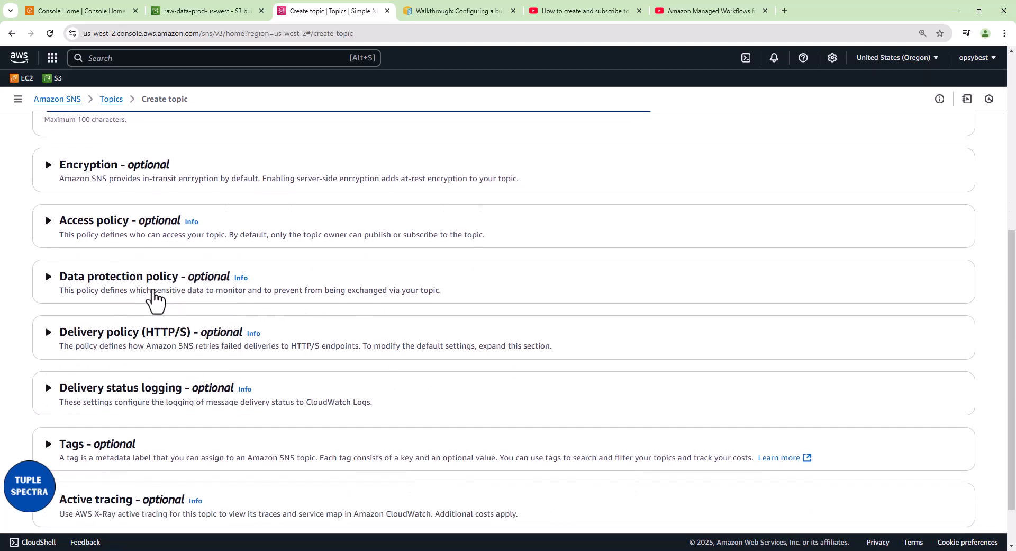
{"action": "left_click", "coordinate": [48, 227]}
{"action": "scroll", "coordinate": [410, 421], "scroll_direction": "down", "scroll_amount": 2}
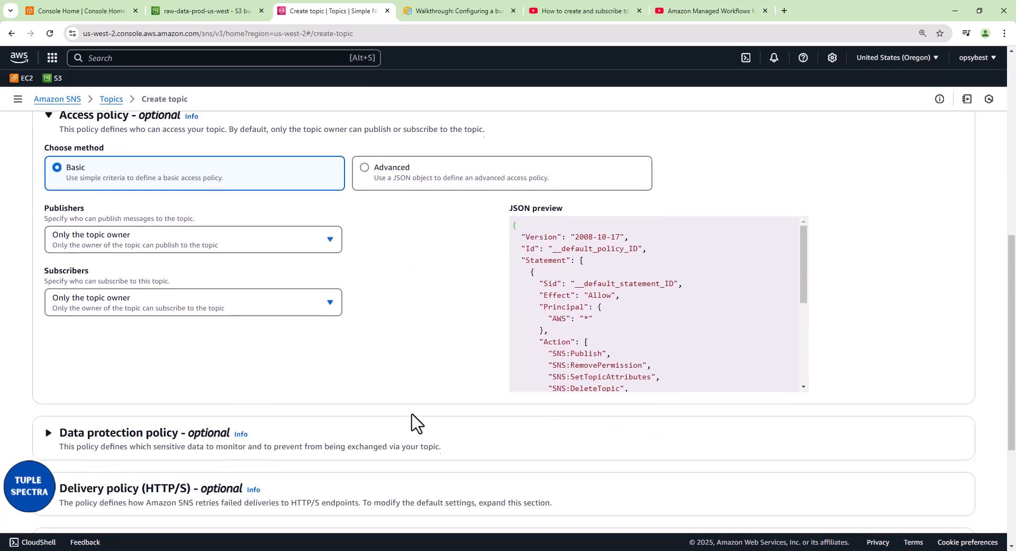
{"action": "scroll", "coordinate": [418, 411], "scroll_direction": "up", "scroll_amount": 1}
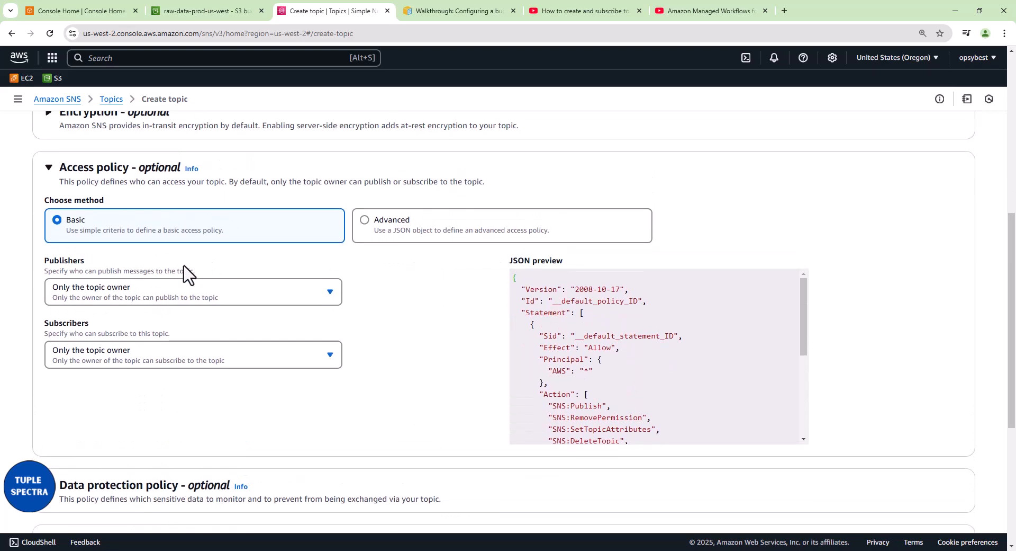
{"action": "left_click", "coordinate": [550, 11]}
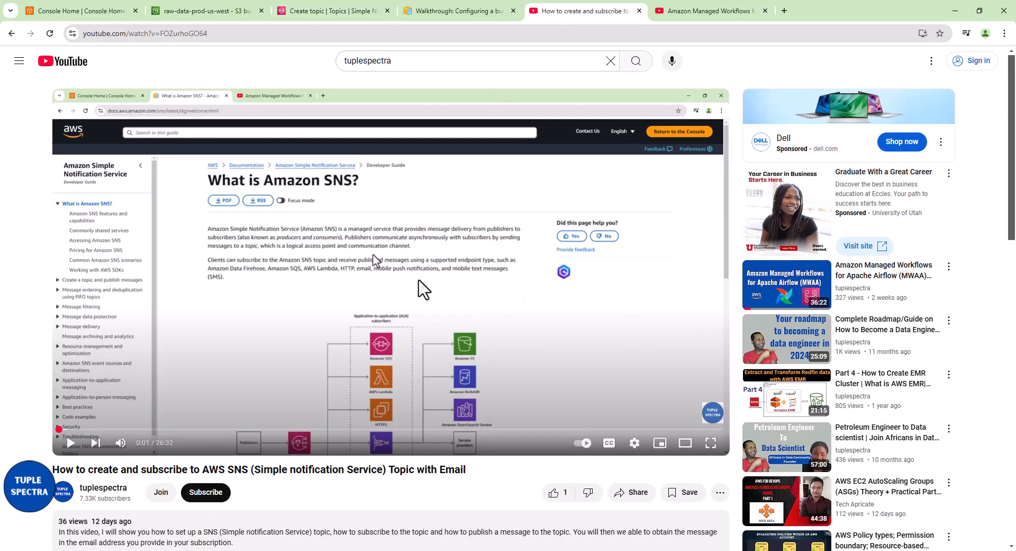
{"action": "left_click", "coordinate": [317, 13]}
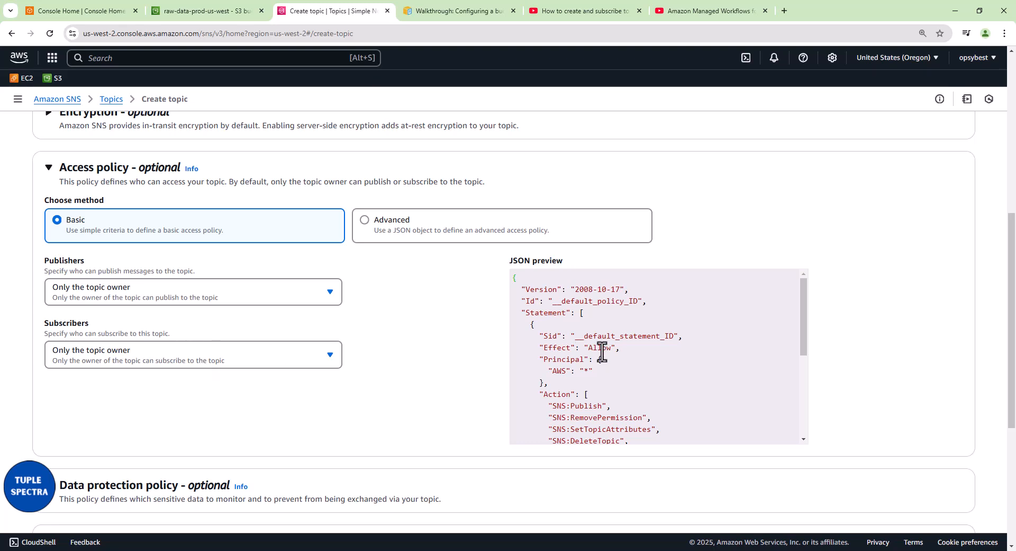
{"action": "left_click_drag", "start_coordinate": [803, 318], "coordinate": [795, 406]}
{"action": "scroll", "coordinate": [695, 364], "scroll_direction": "up", "scroll_amount": 7}
{"action": "scroll", "coordinate": [592, 324], "scroll_direction": "up", "scroll_amount": 1}
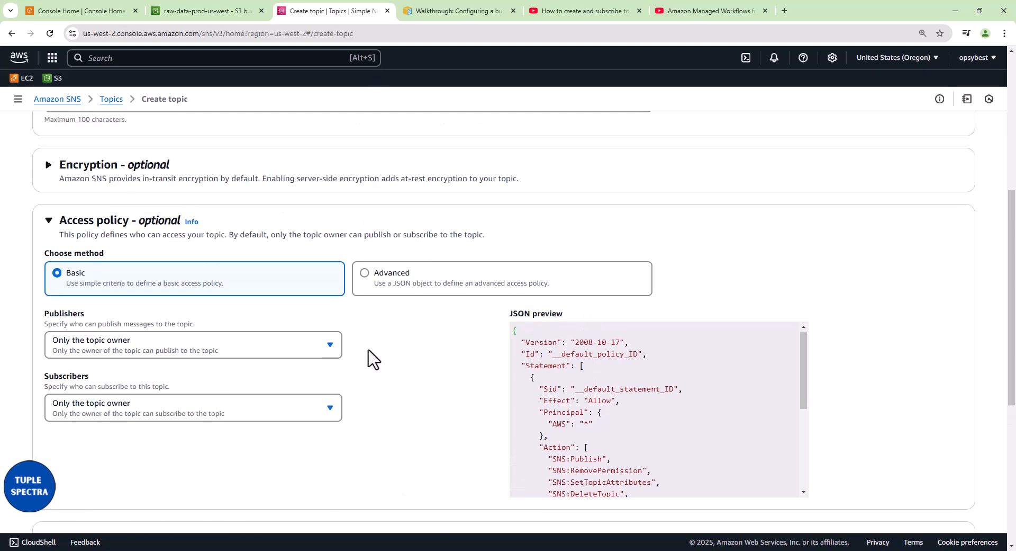
Examine the basic access policy's publisher and subscriber options and the rest of its JSON preview, leaving the selections as they are.
{"action": "left_click", "coordinate": [329, 346]}
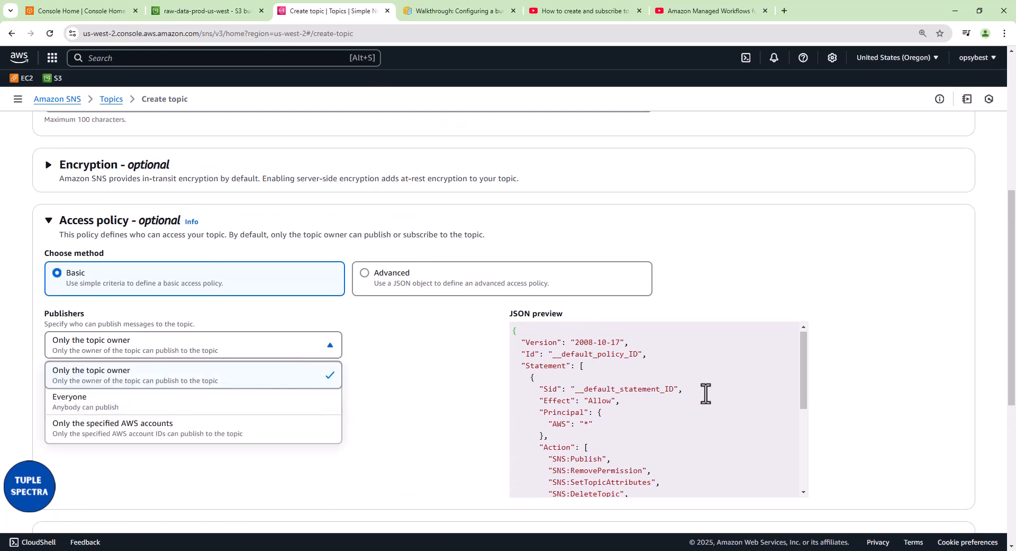
{"action": "left_click", "coordinate": [685, 396]}
{"action": "left_click_drag", "start_coordinate": [804, 387], "coordinate": [803, 483]}
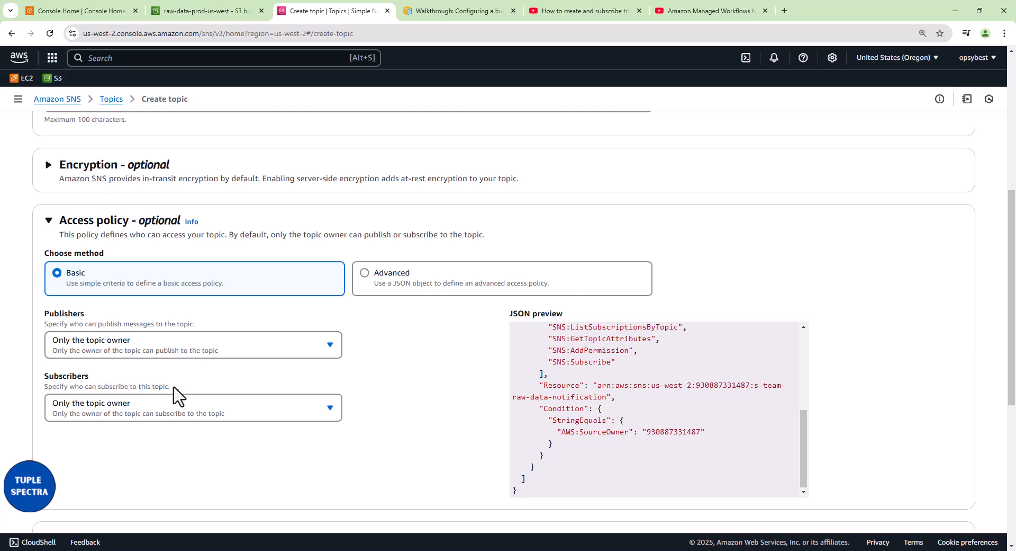
{"action": "left_click_drag", "start_coordinate": [180, 394], "coordinate": [14, 396]}
{"action": "left_click", "coordinate": [323, 414]}
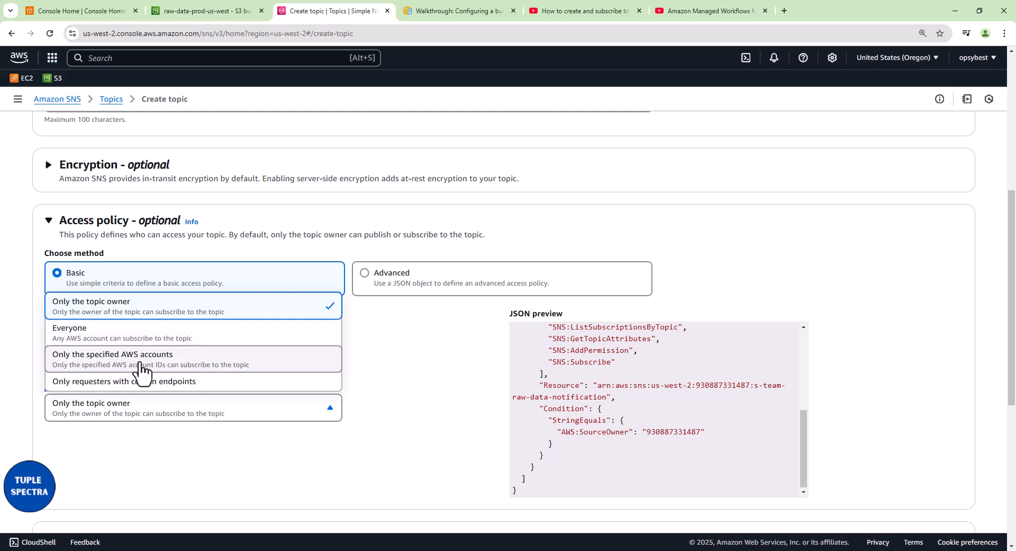
{"action": "left_click", "coordinate": [227, 486]}
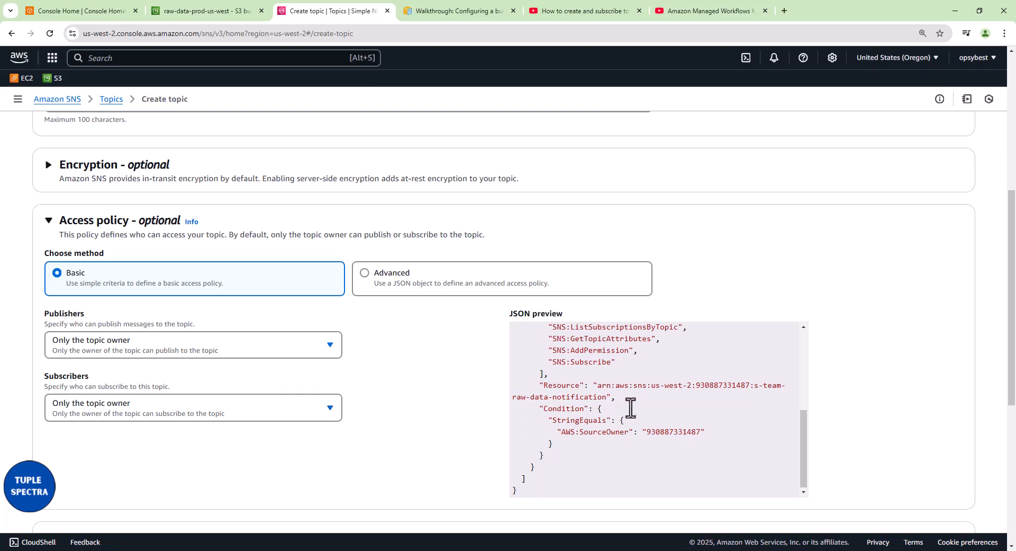
Review the s-team-raw-data-notification settings and create the standard topic.
{"action": "scroll", "coordinate": [629, 402], "scroll_direction": "up", "scroll_amount": 6}
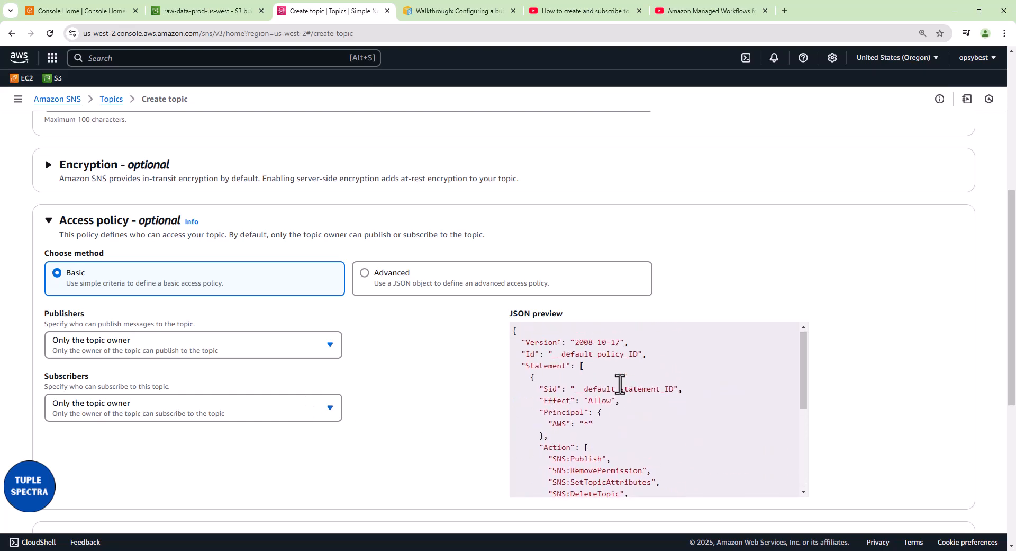
{"action": "scroll", "coordinate": [618, 402], "scroll_direction": "up", "scroll_amount": 6}
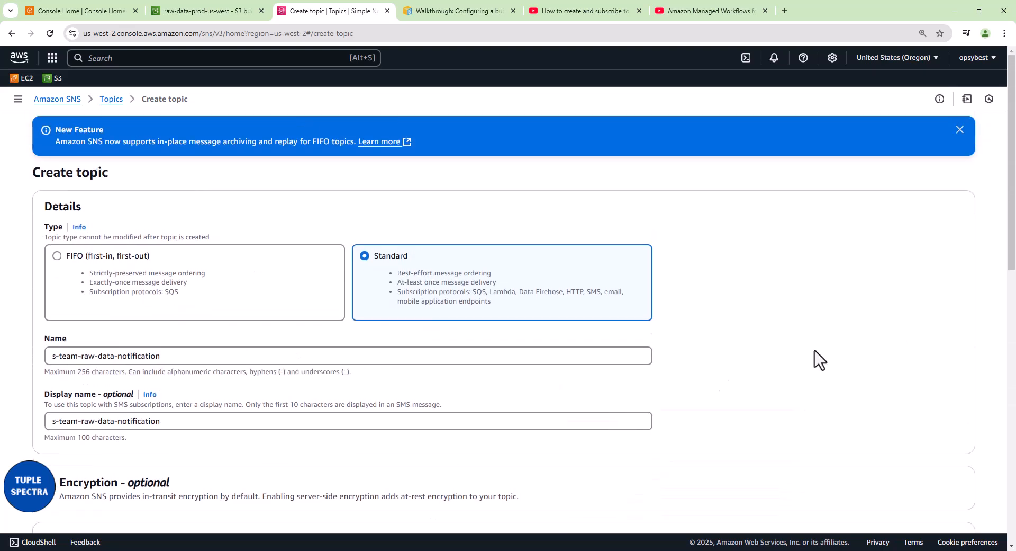
{"action": "left_click_drag", "start_coordinate": [1011, 231], "coordinate": [1010, 450]}
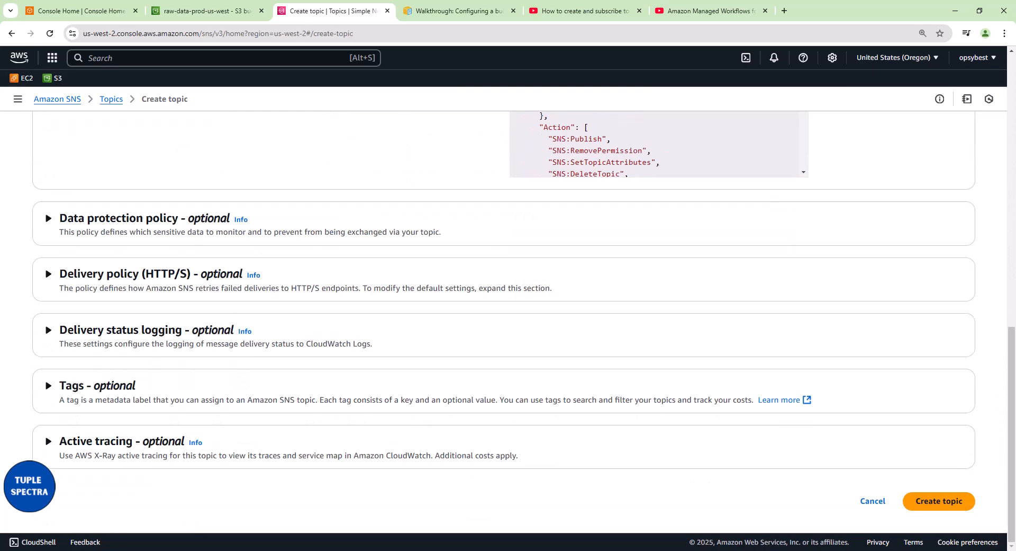
{"action": "left_click", "coordinate": [941, 502]}
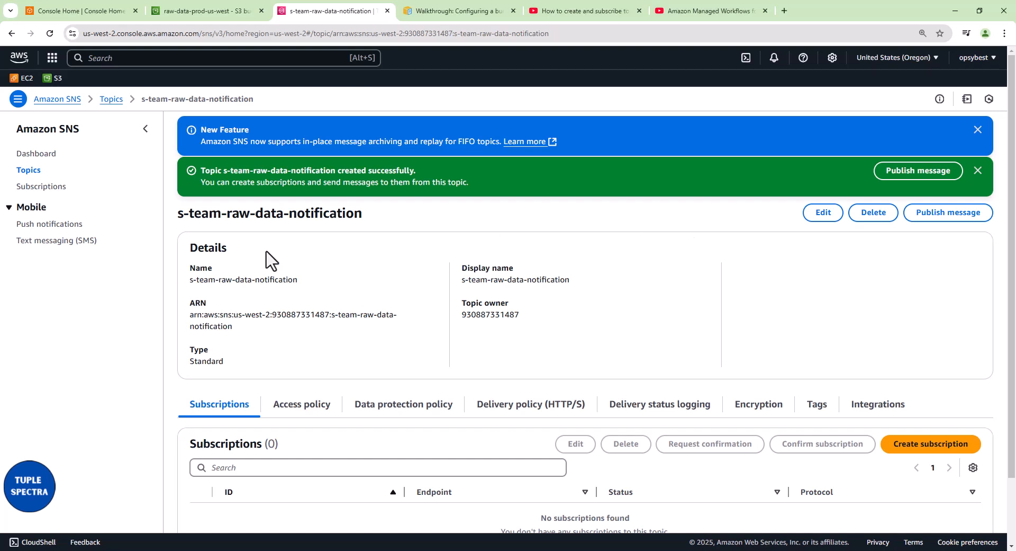
Dismiss the topic page's banners, review the topic's name, ARN and owner, and switch to the PowerPoint slide on S3 upload notifications.
{"action": "left_click_drag", "start_coordinate": [176, 216], "coordinate": [381, 220]}
{"action": "left_click", "coordinate": [979, 171]}
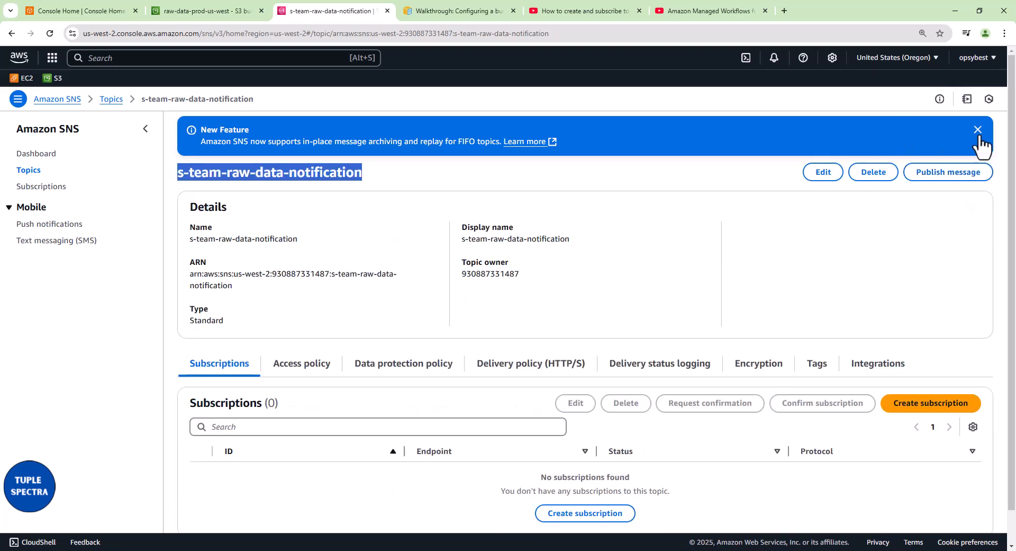
{"action": "left_click", "coordinate": [979, 130]}
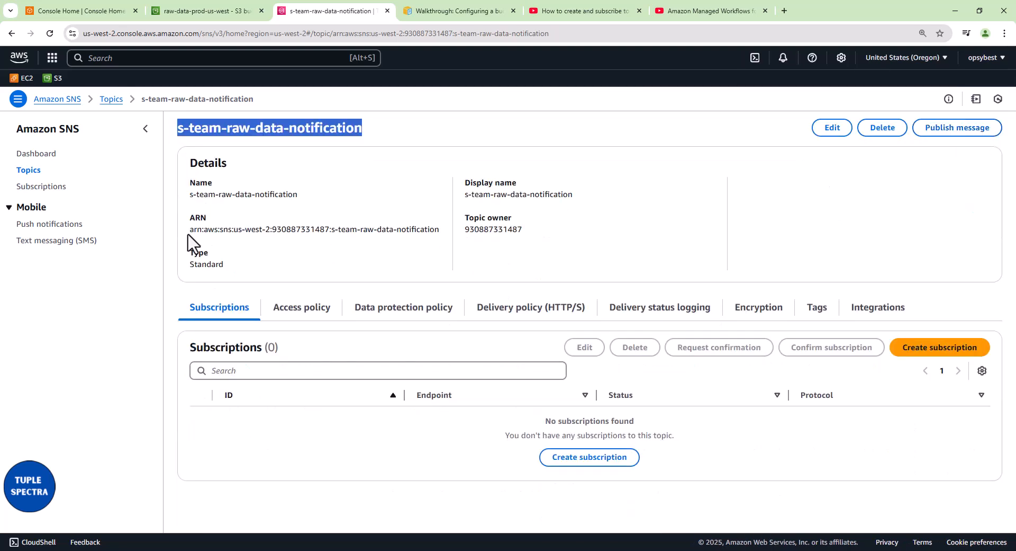
{"action": "left_click_drag", "start_coordinate": [190, 231], "coordinate": [433, 232]}
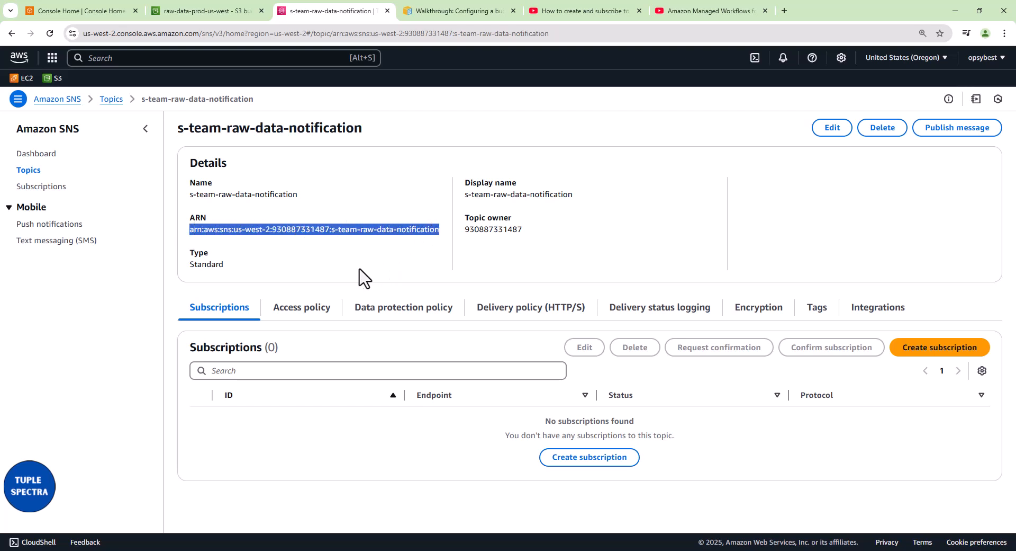
{"action": "double_click", "coordinate": [492, 231]}
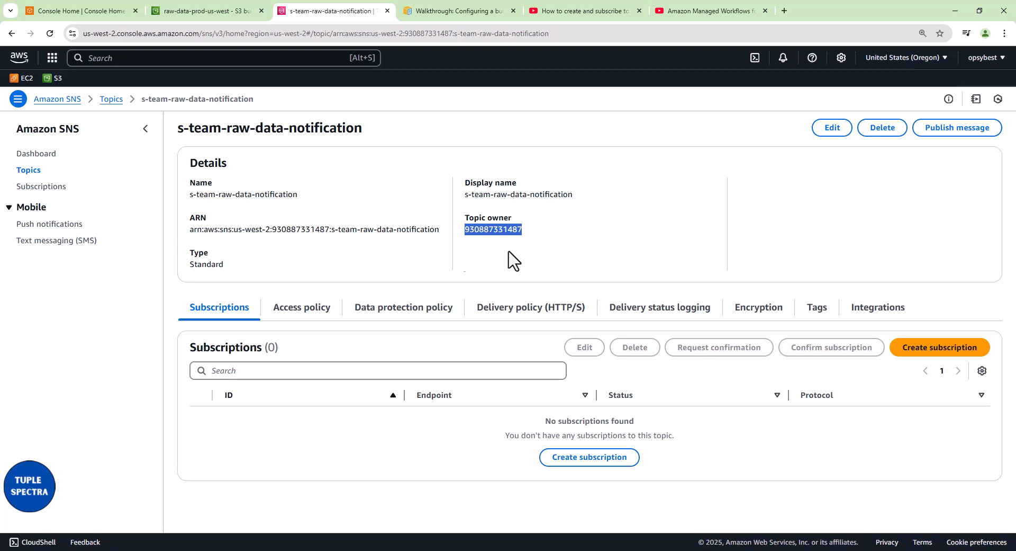
{"action": "key", "text": "alt+Tab"}
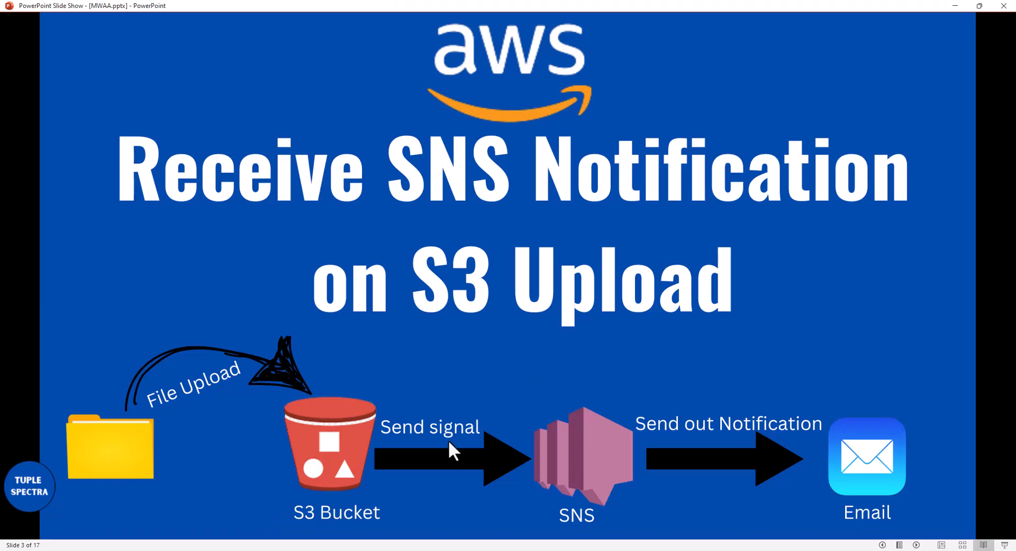
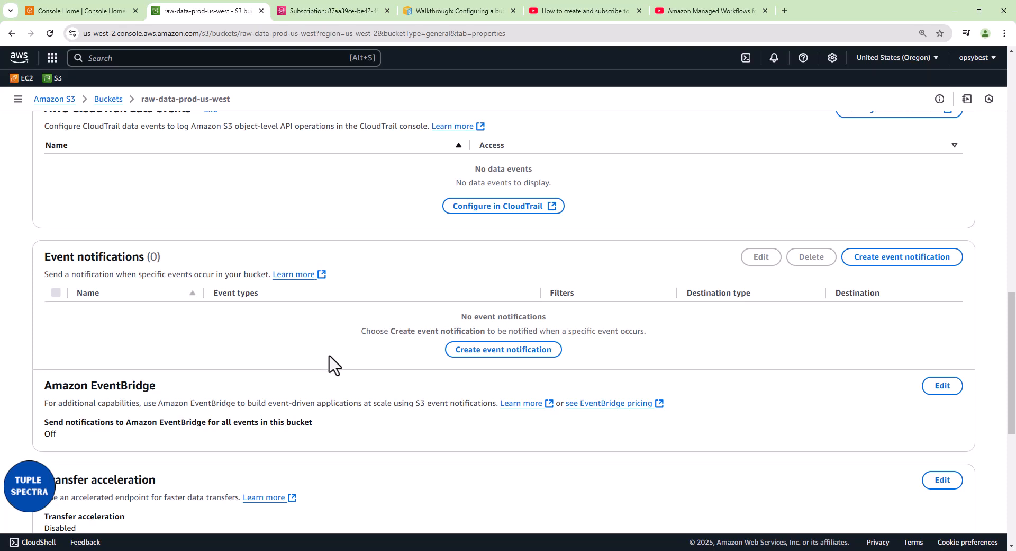
Start an event notification for the raw-data-prod-us-west bucket and name it s-team-raw-data-upload-notification.
{"action": "left_click", "coordinate": [496, 352]}
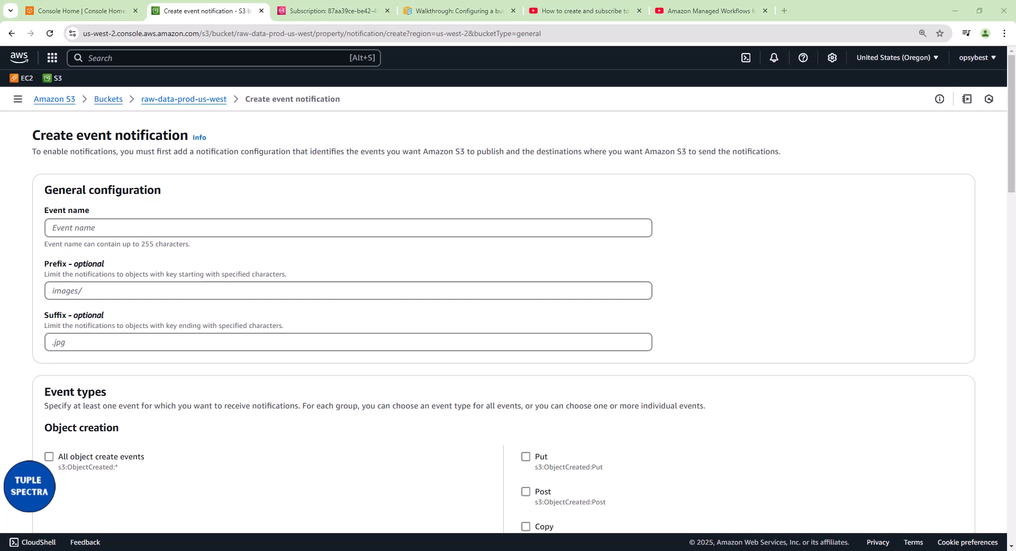
{"action": "left_click", "coordinate": [154, 228]}
{"action": "type", "text": "s-team-raw-data-upload-notification"}
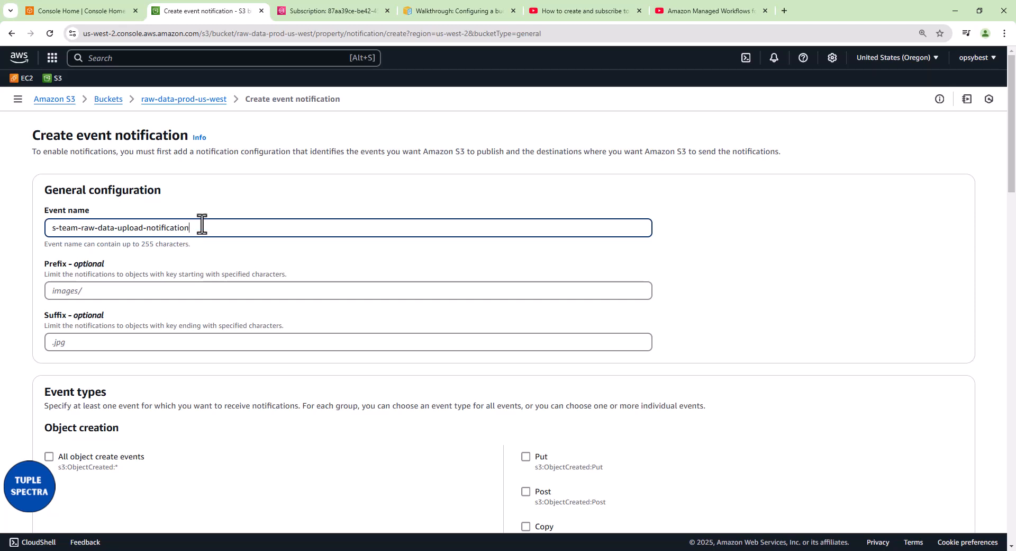
Search the console for S3, open the service in a new browser tab and switch to it.
{"action": "left_click", "coordinate": [122, 58]}
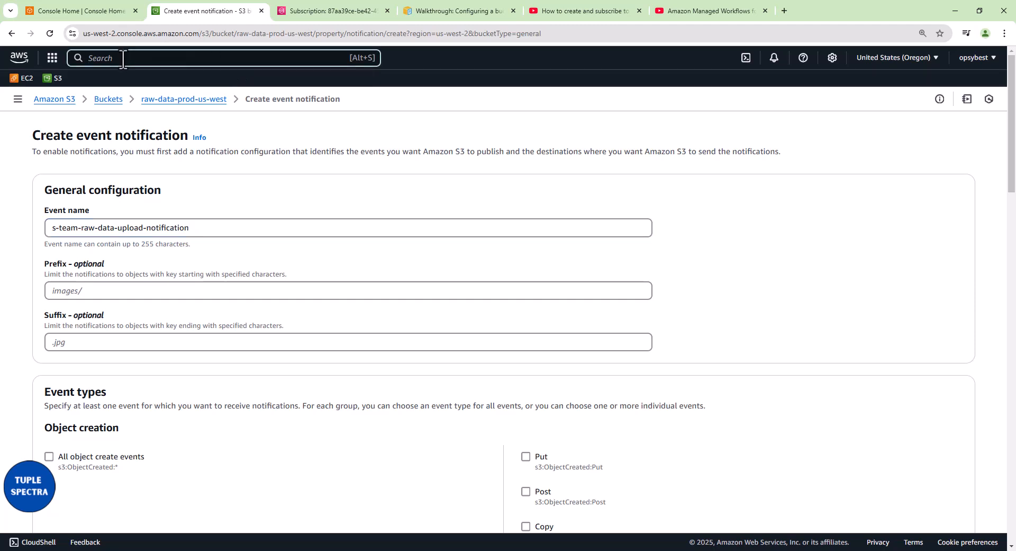
{"action": "type", "text": "S3"}
{"action": "right_click", "coordinate": [251, 124]}
{"action": "left_click", "coordinate": [299, 135]}
{"action": "left_click", "coordinate": [368, 58]}
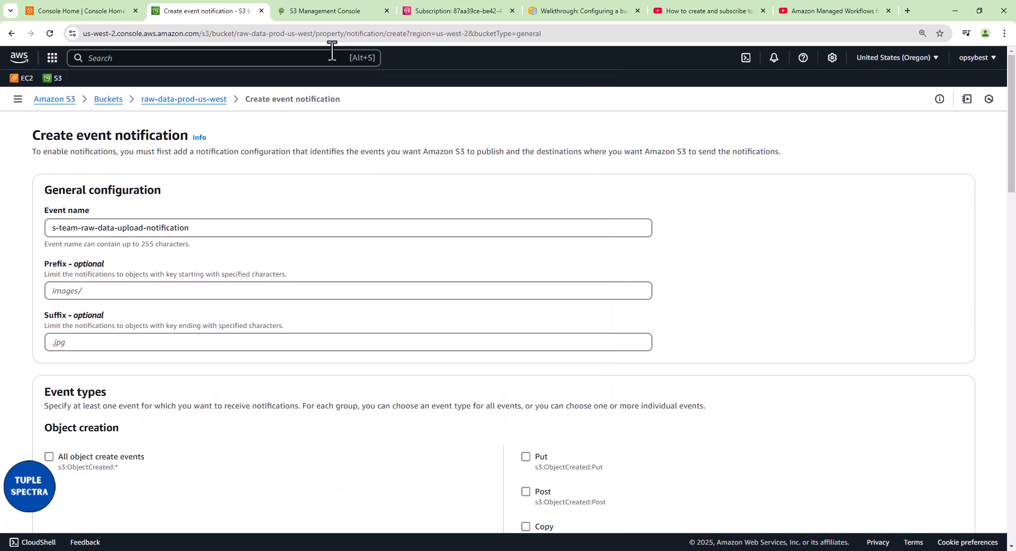
{"action": "left_click", "coordinate": [318, 20]}
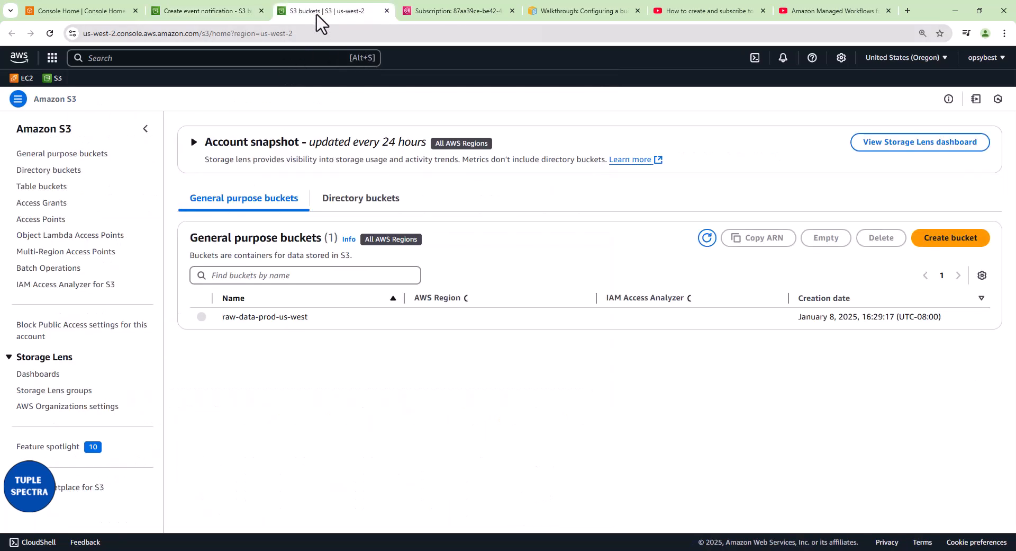
Open the raw-data-prod-us-west bucket and look inside its raw_data folder.
{"action": "left_click", "coordinate": [275, 329]}
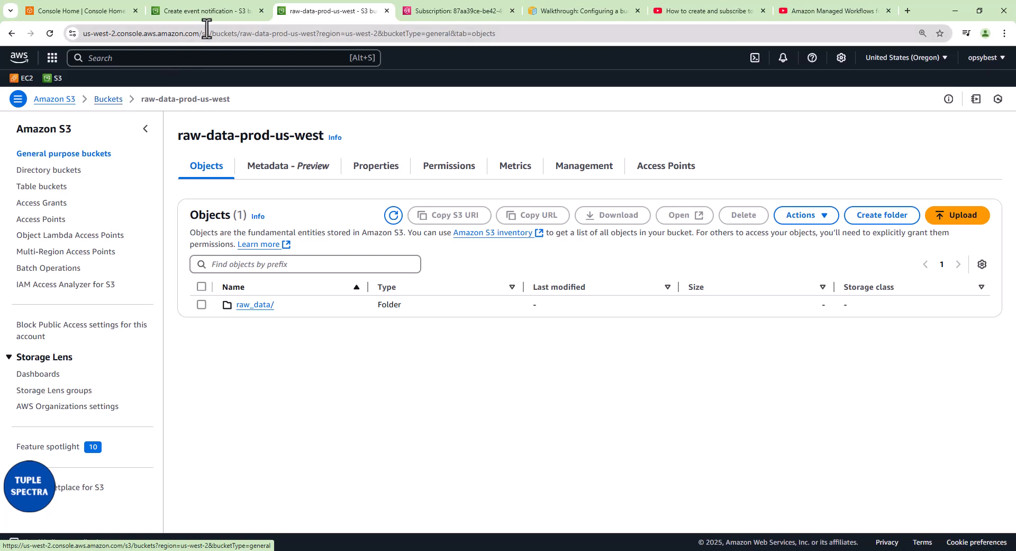
{"action": "left_click", "coordinate": [111, 100]}
{"action": "left_click", "coordinate": [260, 316]}
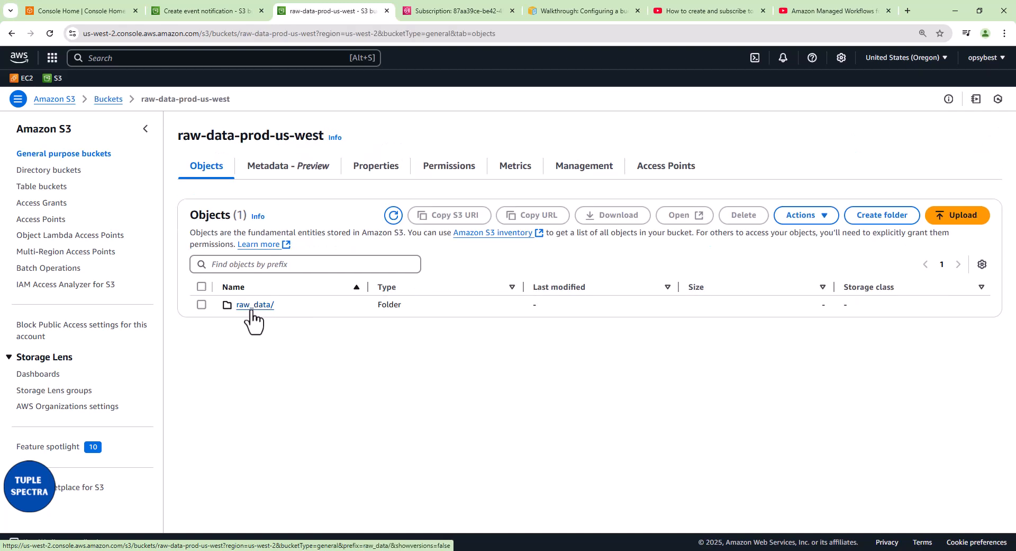
{"action": "left_click", "coordinate": [252, 310]}
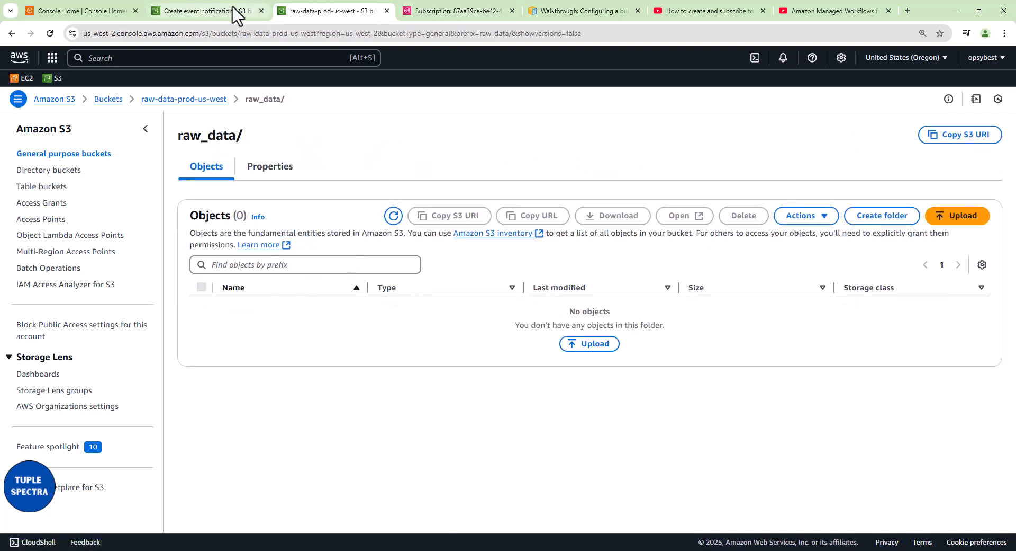
Check the raw_data folder's name in the raw-data-prod-us-west bucket and set the event notification's prefix to raw_data/.
{"action": "left_click", "coordinate": [220, 11]}
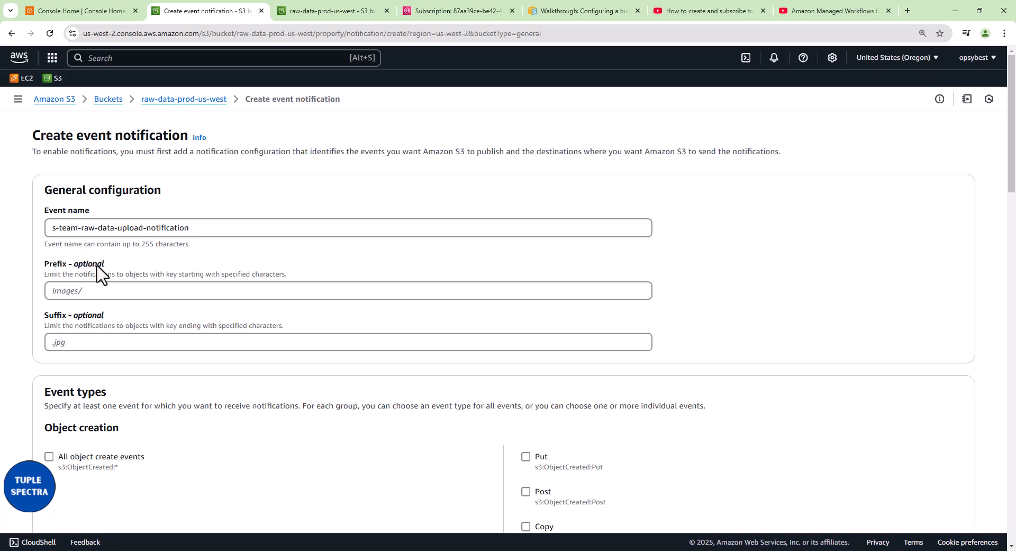
{"action": "left_click", "coordinate": [318, 13]}
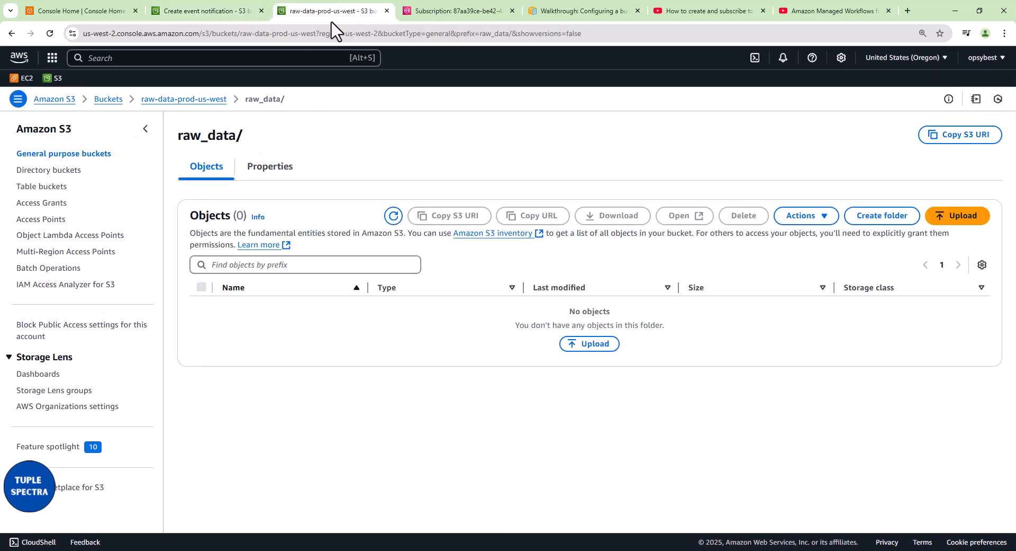
{"action": "left_click", "coordinate": [115, 100]}
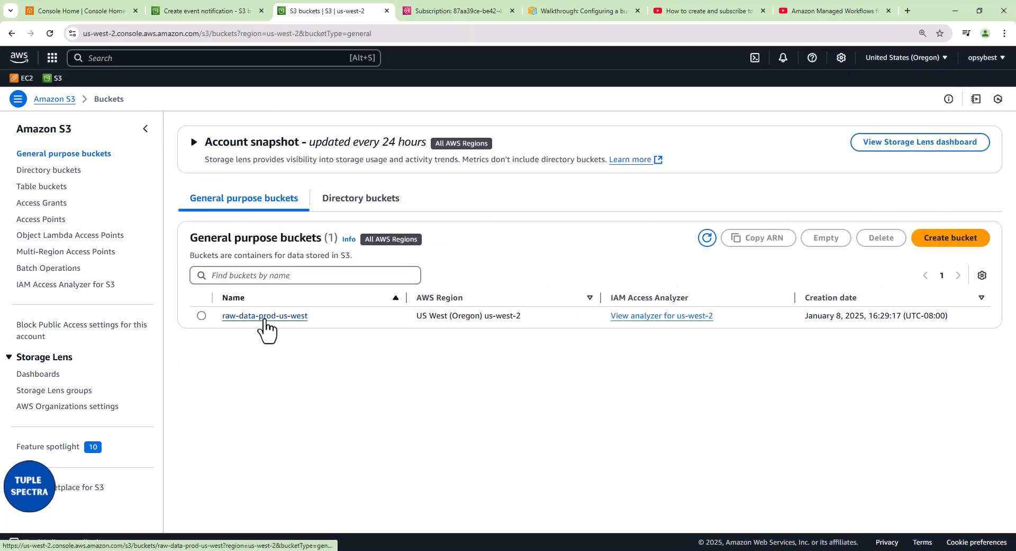
{"action": "left_click", "coordinate": [227, 13]}
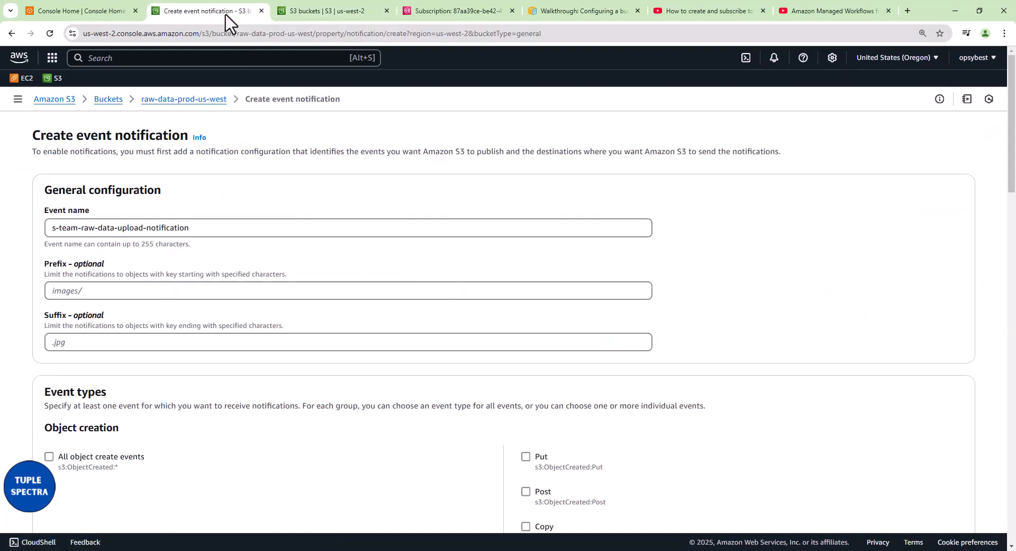
{"action": "left_click", "coordinate": [73, 296]}
{"action": "left_click", "coordinate": [318, 12]}
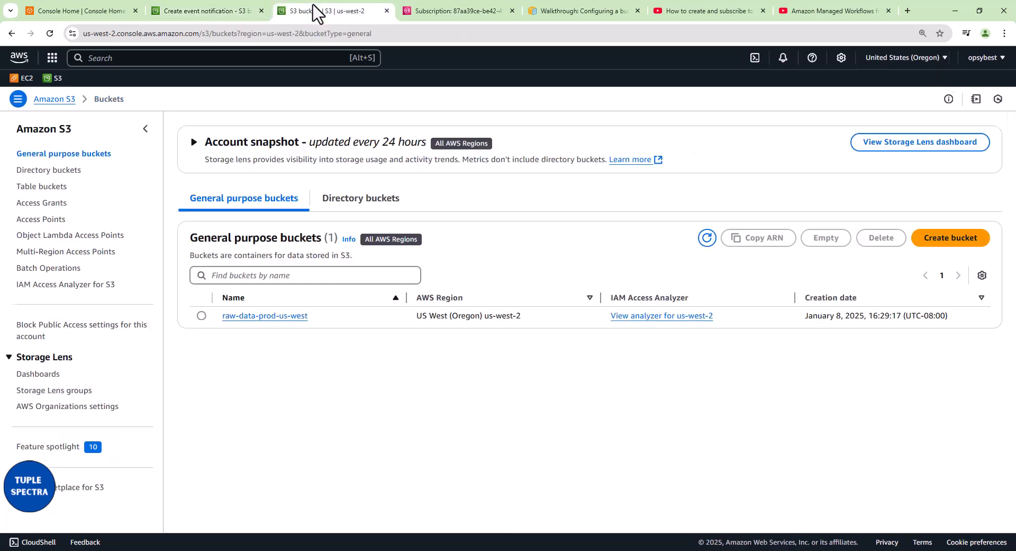
{"action": "left_click", "coordinate": [257, 317]}
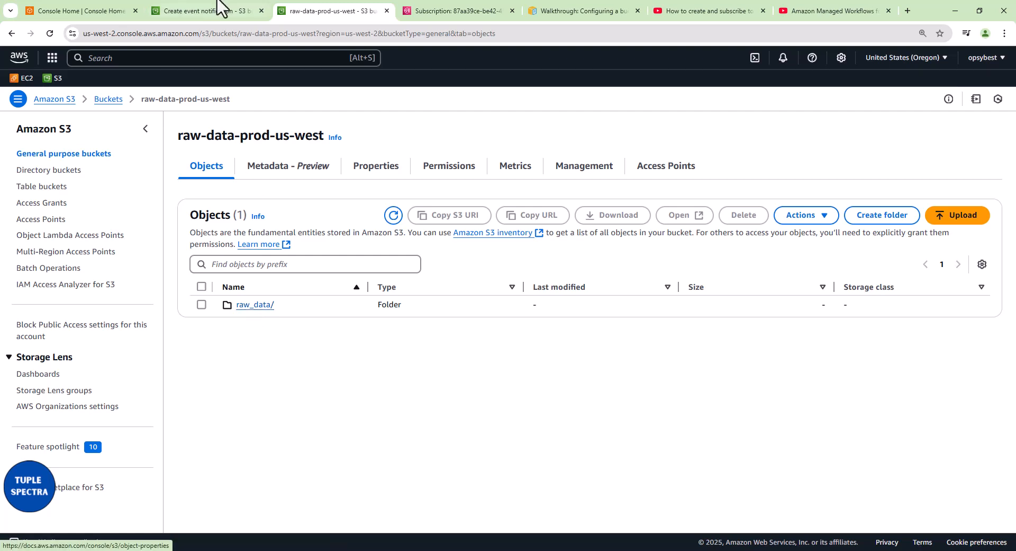
{"action": "left_click", "coordinate": [209, 11]}
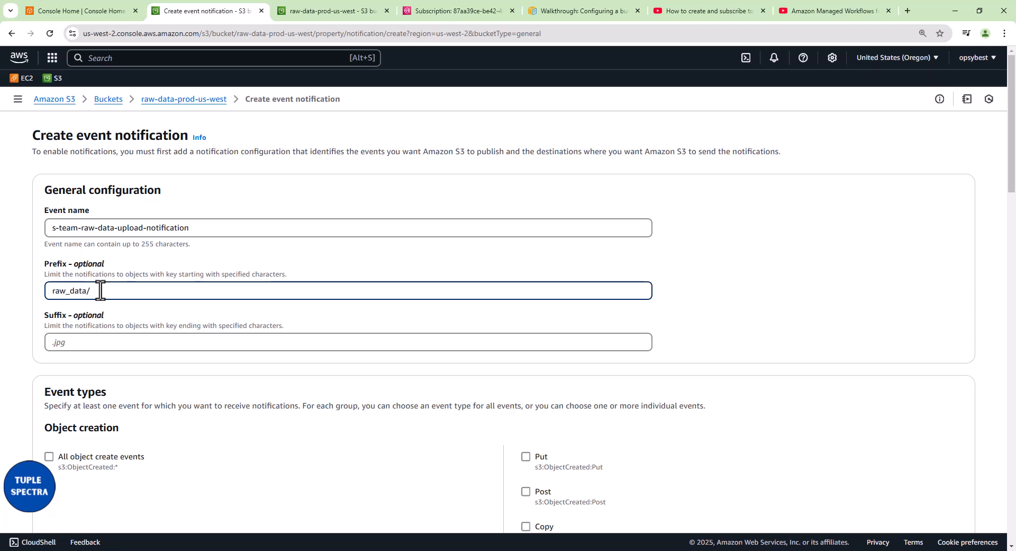
Examine the suffix option and the object creation, removal and restore event types offered for the notification.
{"action": "scroll", "coordinate": [116, 329], "scroll_direction": "down", "scroll_amount": 2}
{"action": "scroll", "coordinate": [95, 298], "scroll_direction": "up", "scroll_amount": 1}
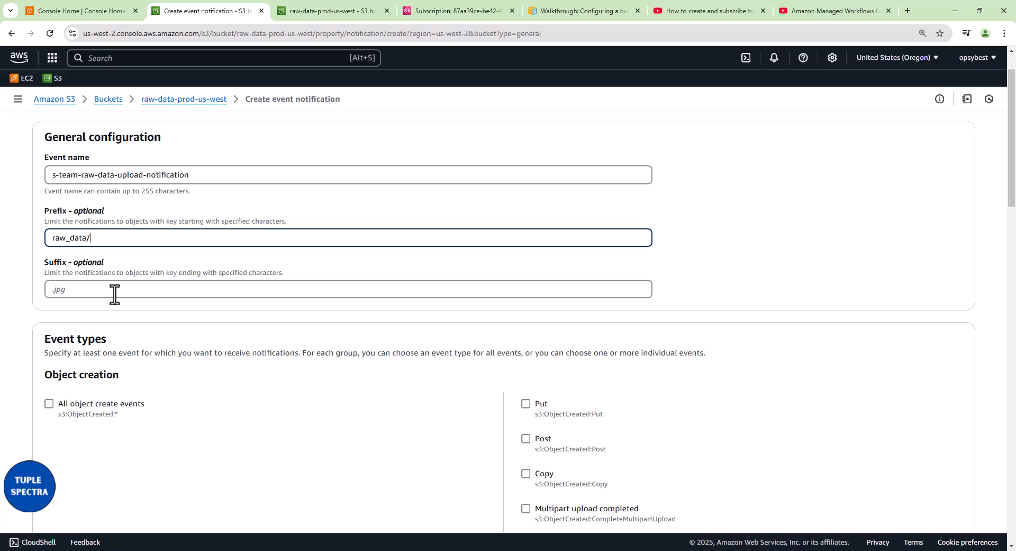
{"action": "scroll", "coordinate": [371, 320], "scroll_direction": "down", "scroll_amount": 2}
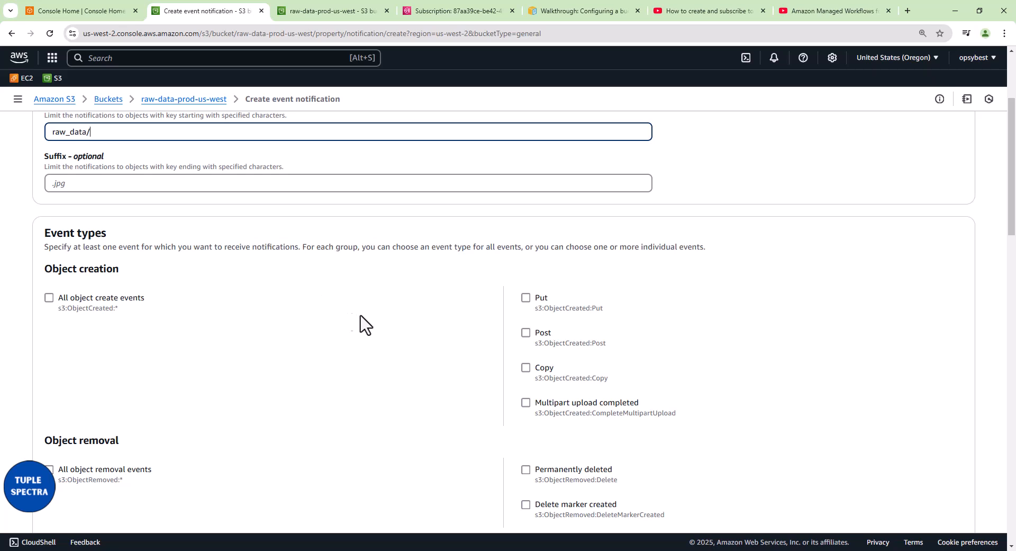
{"action": "scroll", "coordinate": [312, 328], "scroll_direction": "down", "scroll_amount": 1}
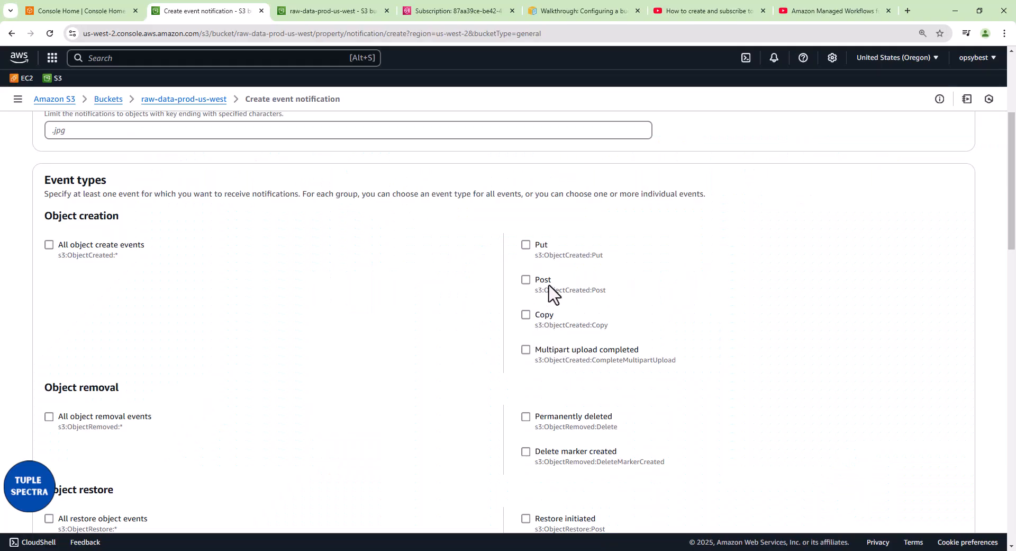
{"action": "scroll", "coordinate": [542, 333], "scroll_direction": "down", "scroll_amount": 2}
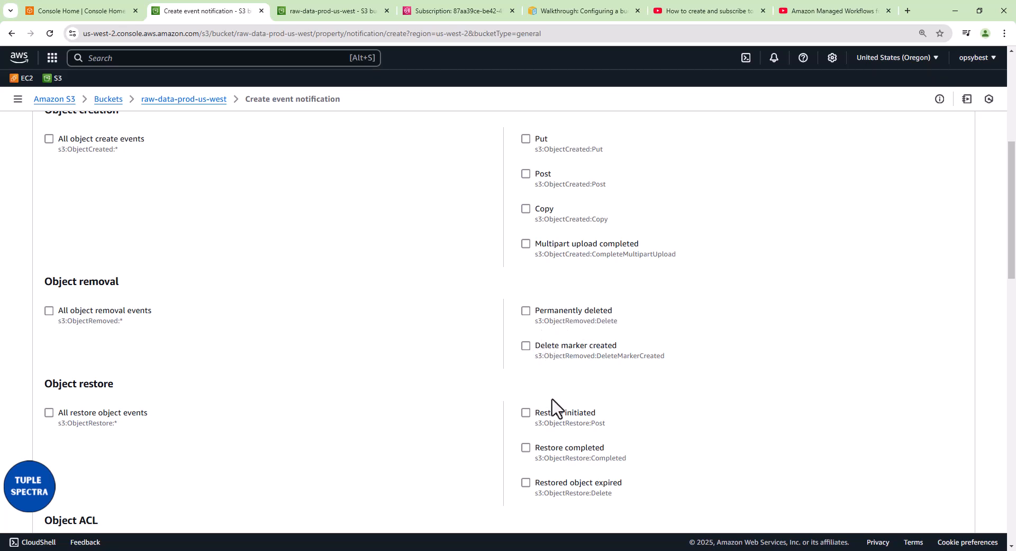
{"action": "scroll", "coordinate": [553, 407], "scroll_direction": "up", "scroll_amount": 2}
{"action": "scroll", "coordinate": [554, 404], "scroll_direction": "down", "scroll_amount": 3}
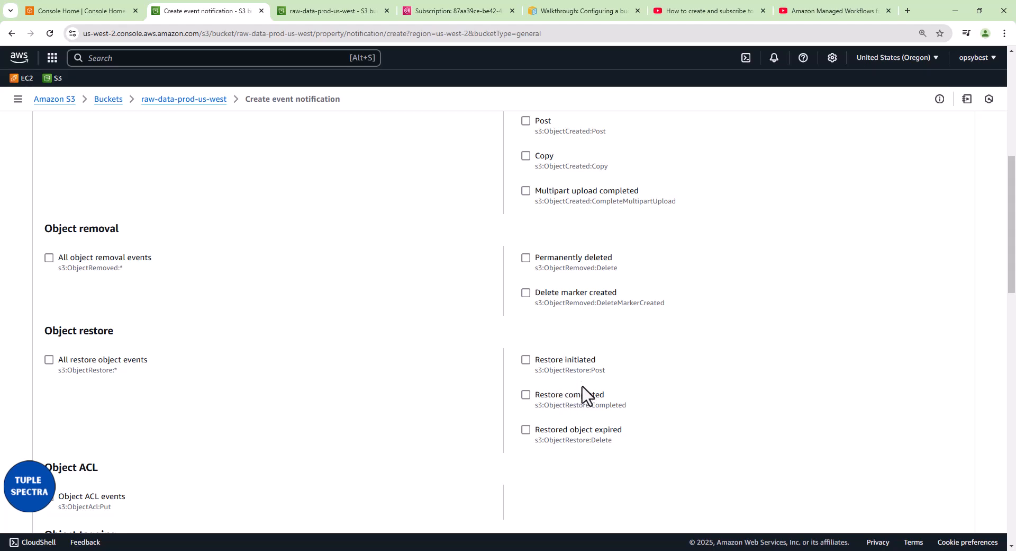
{"action": "scroll", "coordinate": [556, 397], "scroll_direction": "up", "scroll_amount": 3}
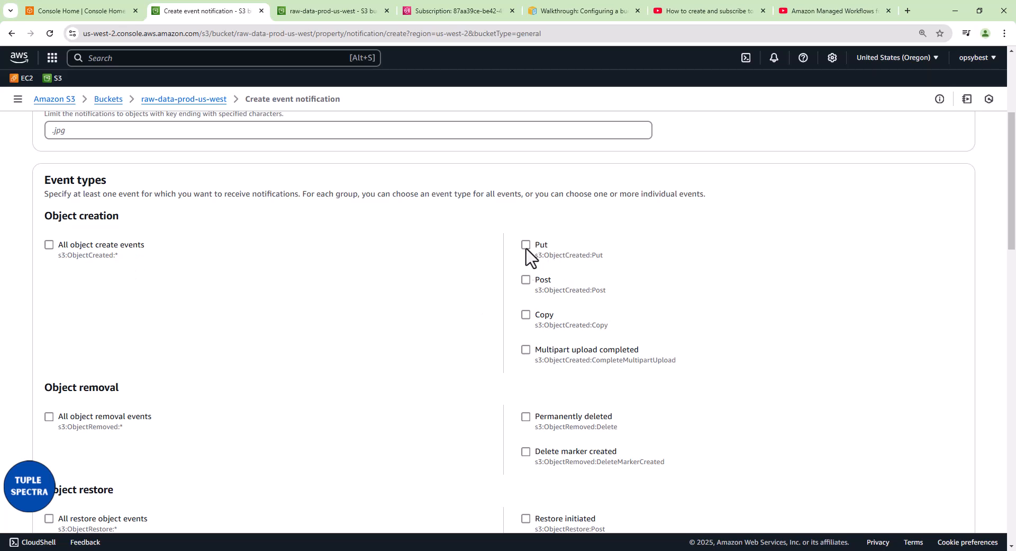
{"action": "left_click", "coordinate": [48, 245]}
{"action": "left_click", "coordinate": [49, 417]}
{"action": "left_click", "coordinate": [49, 245]}
{"action": "left_click", "coordinate": [49, 417]}
Enable the Put object creation event and review the remaining event types and the general configuration.
{"action": "left_click", "coordinate": [526, 246]}
{"action": "scroll", "coordinate": [538, 381], "scroll_direction": "down", "scroll_amount": 7}
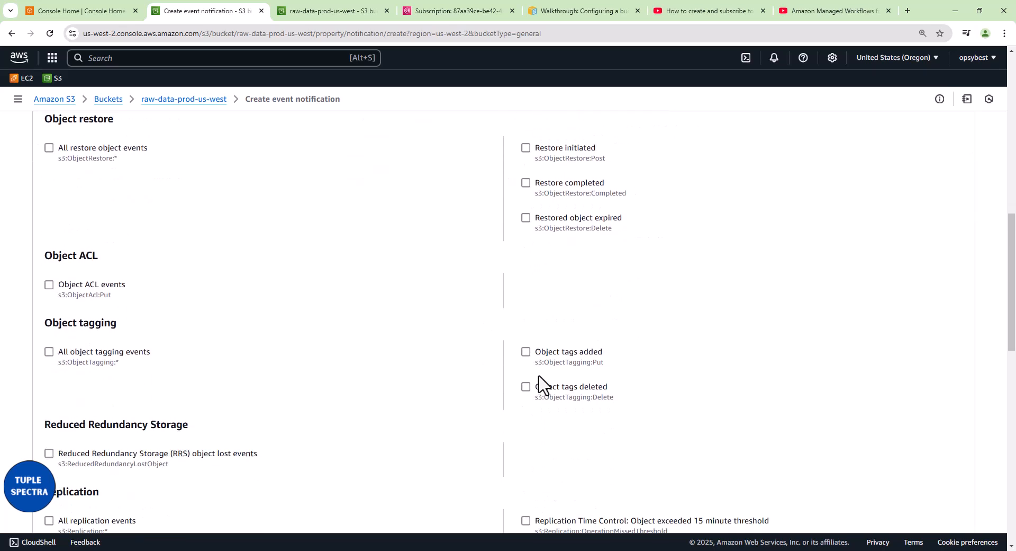
{"action": "scroll", "coordinate": [538, 381], "scroll_direction": "down", "scroll_amount": 3}
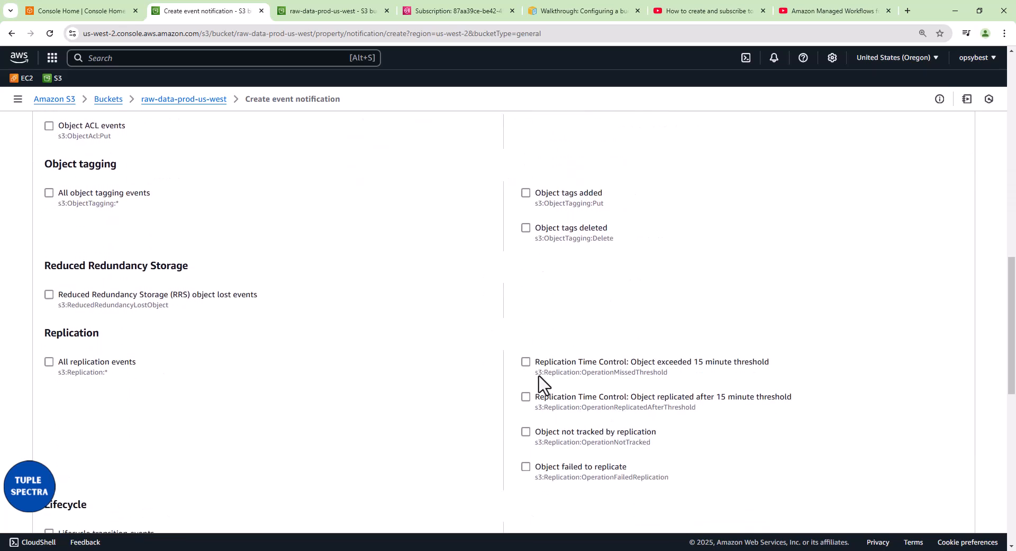
{"action": "scroll", "coordinate": [539, 381], "scroll_direction": "down", "scroll_amount": 2}
{"action": "scroll", "coordinate": [538, 381], "scroll_direction": "down", "scroll_amount": 4}
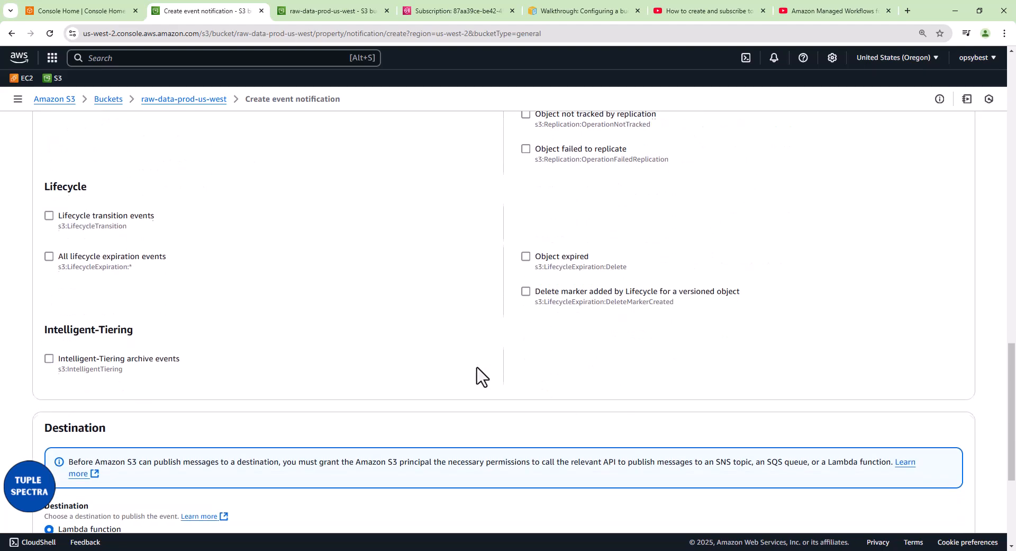
{"action": "scroll", "coordinate": [369, 352], "scroll_direction": "up", "scroll_amount": 1}
{"action": "scroll", "coordinate": [369, 352], "scroll_direction": "up", "scroll_amount": 15}
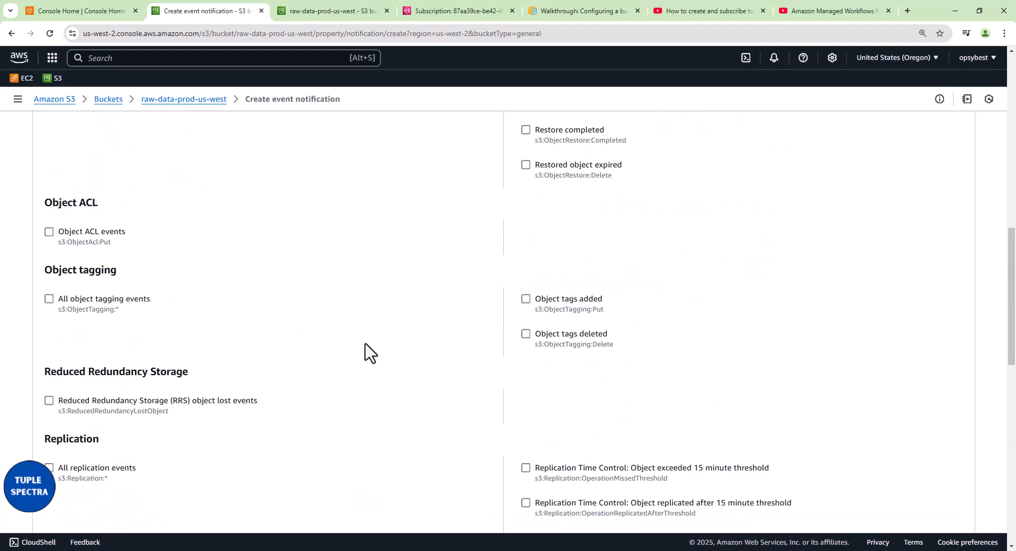
{"action": "scroll", "coordinate": [366, 345], "scroll_direction": "up", "scroll_amount": 5}
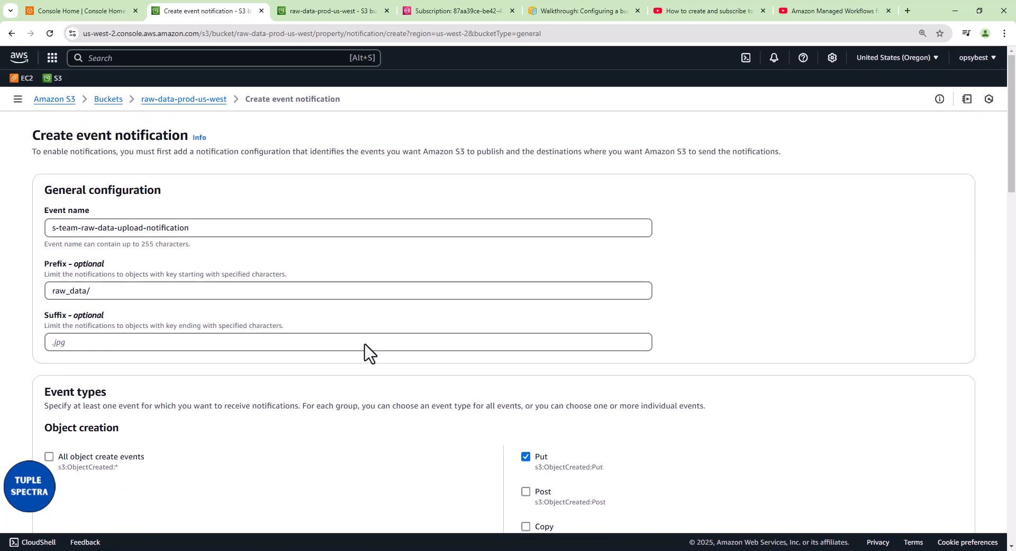
Set the notification's destination to the SNS topic s-team-raw-data-notification, chosen from the existing SNS topics.
{"action": "scroll", "coordinate": [365, 373], "scroll_direction": "down", "scroll_amount": 3}
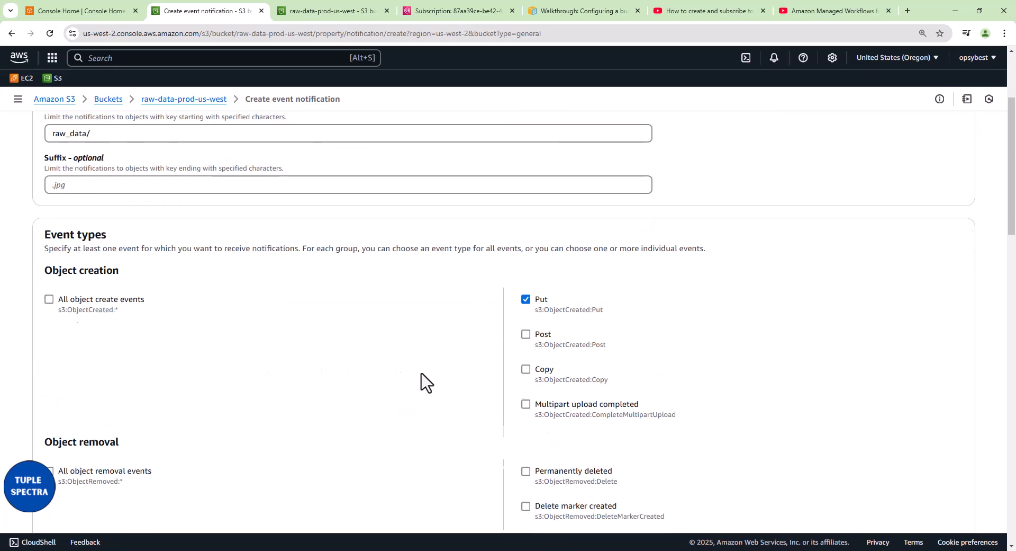
{"action": "scroll", "coordinate": [540, 315], "scroll_direction": "down", "scroll_amount": 5}
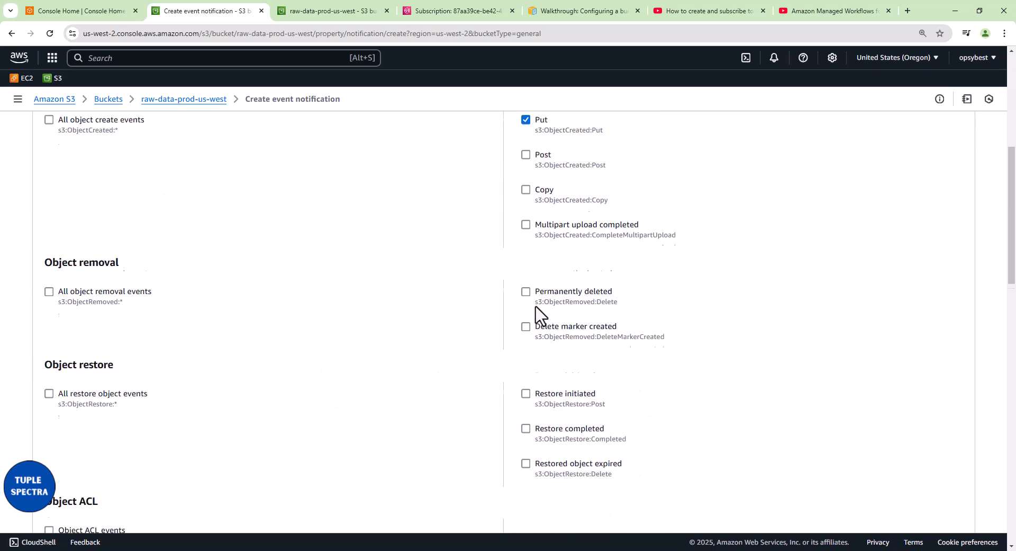
{"action": "scroll", "coordinate": [540, 315], "scroll_direction": "down", "scroll_amount": 15}
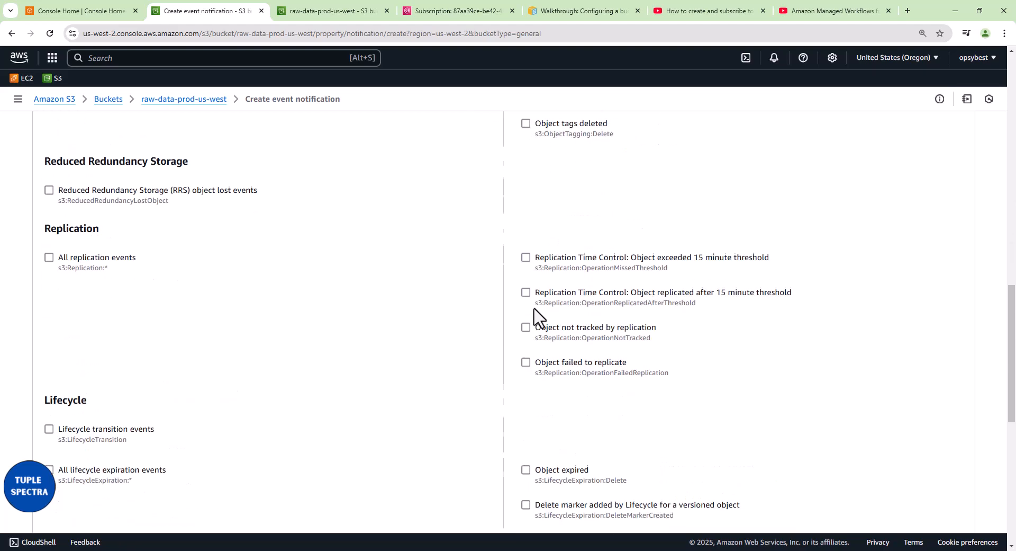
{"action": "scroll", "coordinate": [538, 316], "scroll_direction": "down", "scroll_amount": 4}
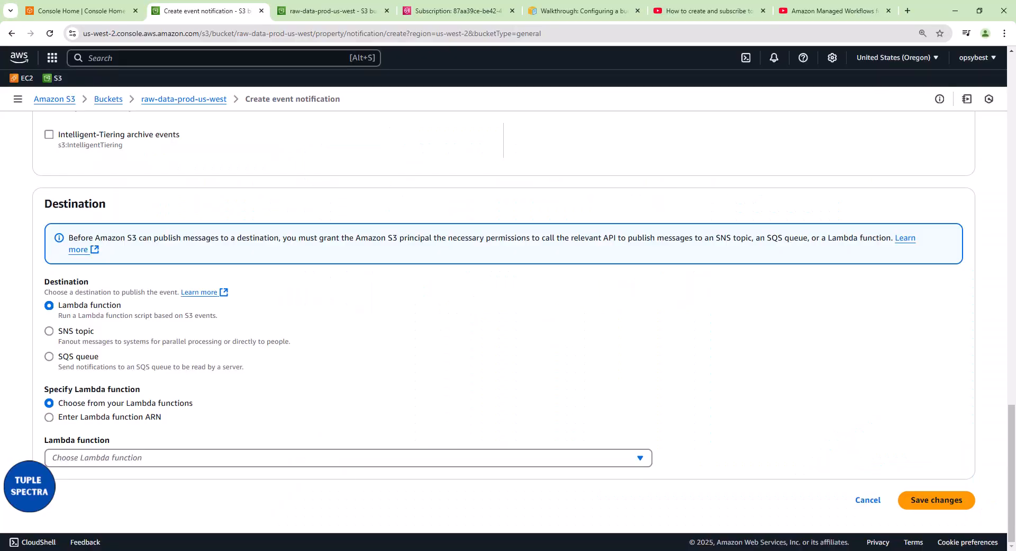
{"action": "left_click", "coordinate": [49, 331]}
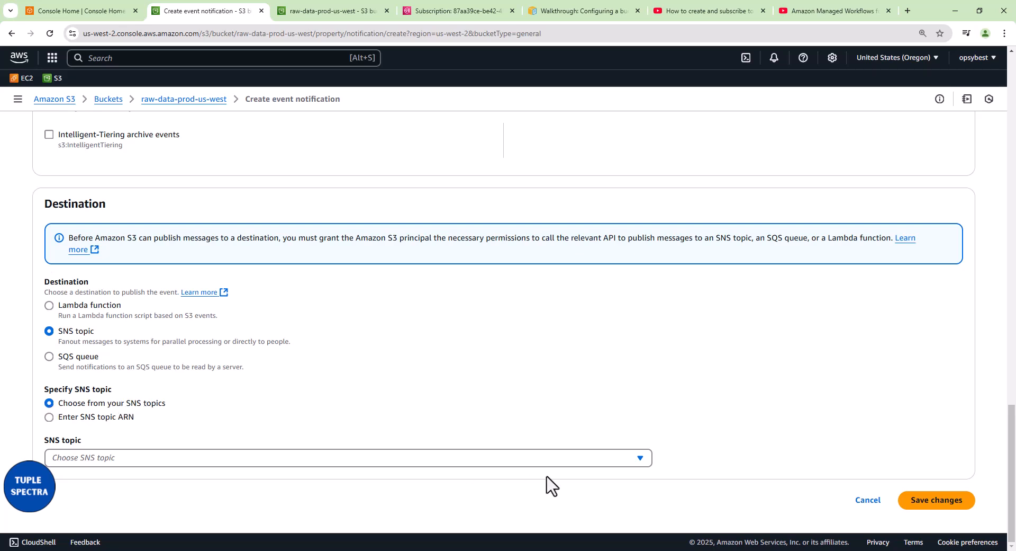
{"action": "left_click", "coordinate": [642, 460]}
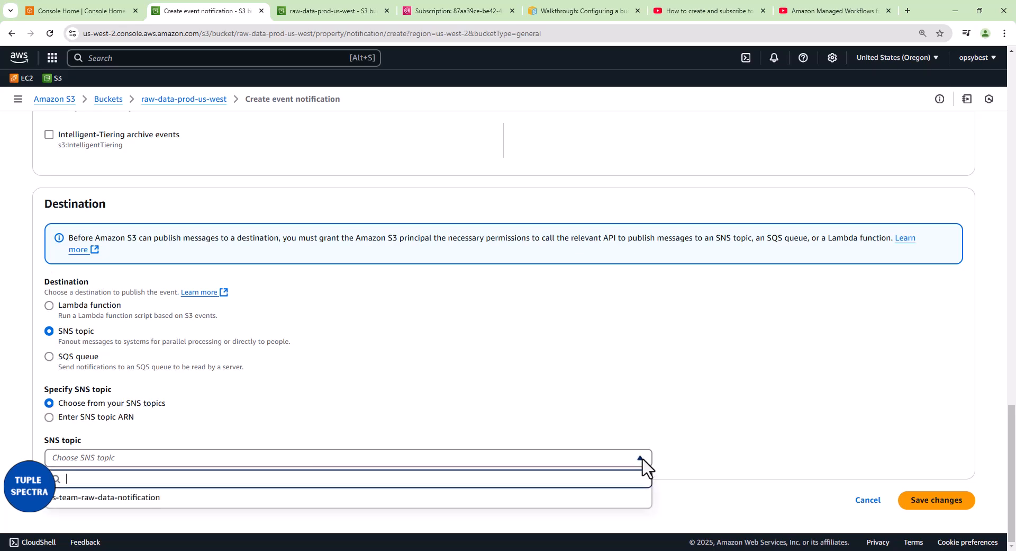
{"action": "left_click", "coordinate": [125, 500]}
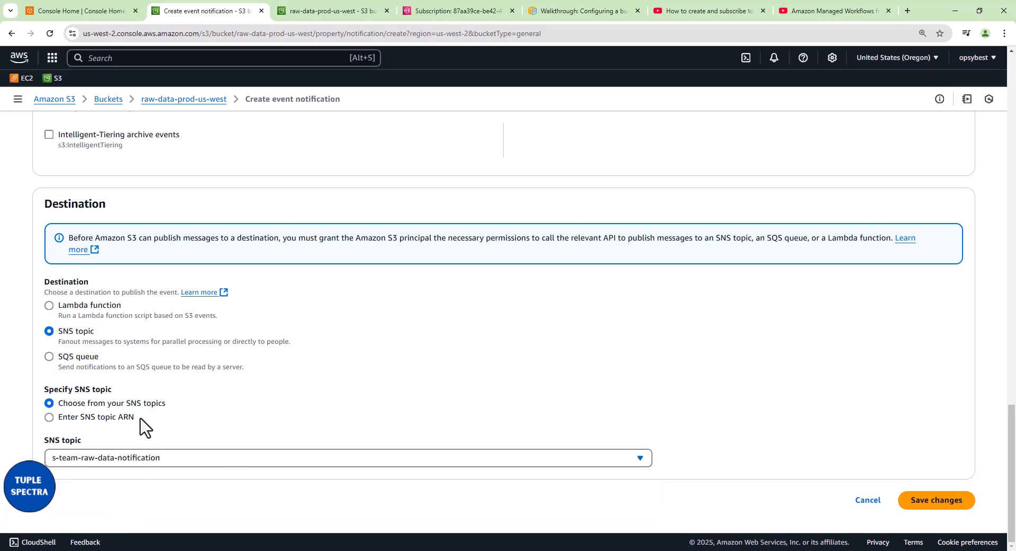
Try specifying the destination by SNS topic ARN, looking up the ARN on the s-team-raw-data-notification topic's details page.
{"action": "left_click", "coordinate": [49, 418]}
{"action": "left_click", "coordinate": [86, 458]}
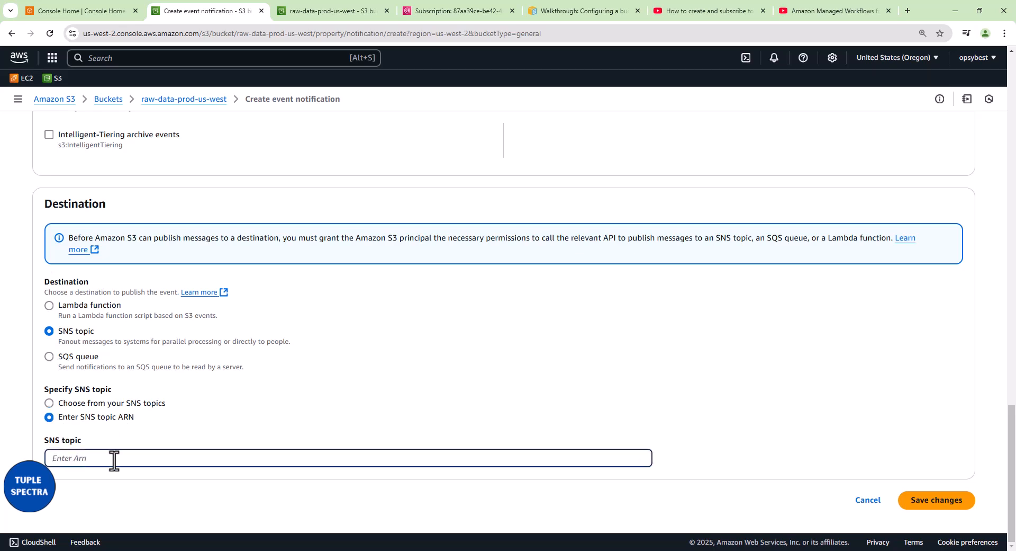
{"action": "left_click", "coordinate": [457, 18]}
{"action": "left_click", "coordinate": [110, 98]}
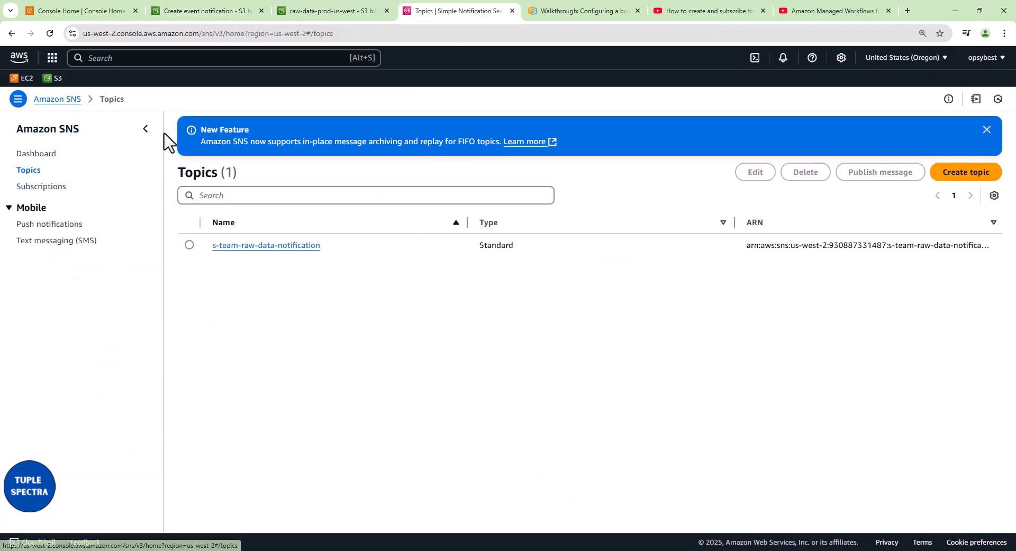
{"action": "left_click", "coordinate": [249, 247]}
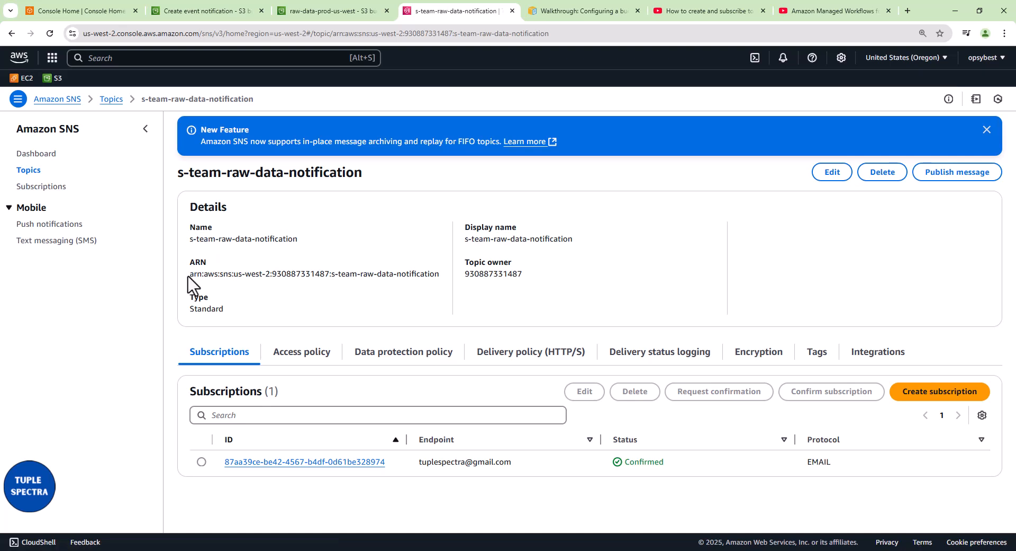
{"action": "left_click_drag", "start_coordinate": [188, 276], "coordinate": [441, 276]}
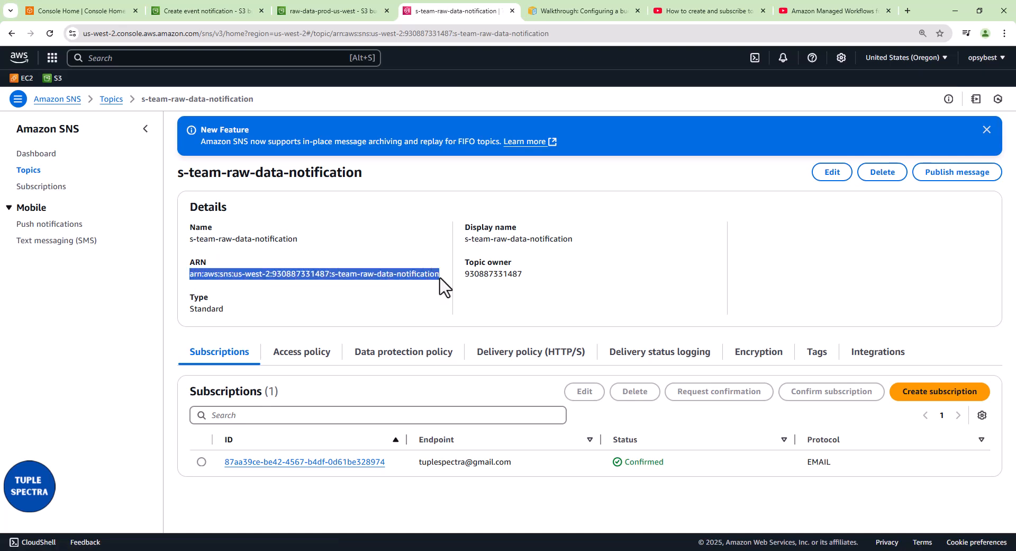
{"action": "left_click", "coordinate": [201, 11]}
{"action": "left_click", "coordinate": [49, 417]}
{"action": "left_click", "coordinate": [50, 404]}
{"action": "left_click", "coordinate": [136, 459]}
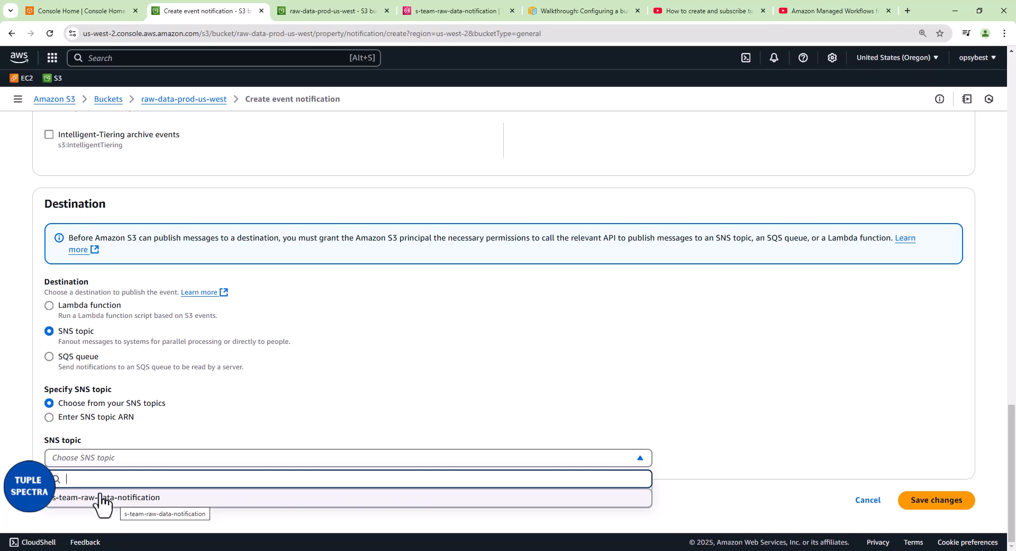
{"action": "left_click", "coordinate": [49, 418]}
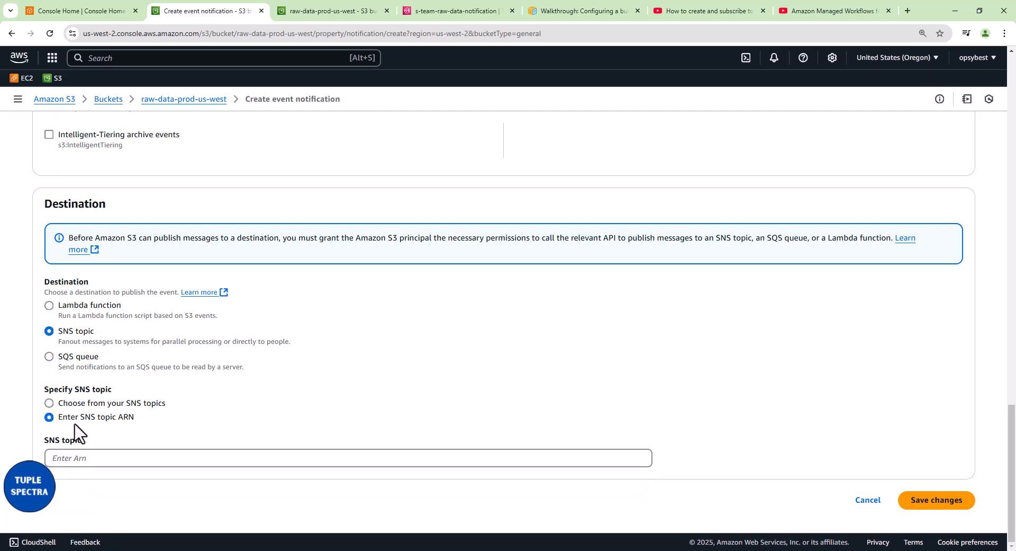
Select s-team-raw-data-notification from the existing SNS topics again, try to save the event notification and view the API response.
{"action": "left_click", "coordinate": [50, 403]}
{"action": "left_click", "coordinate": [100, 459]}
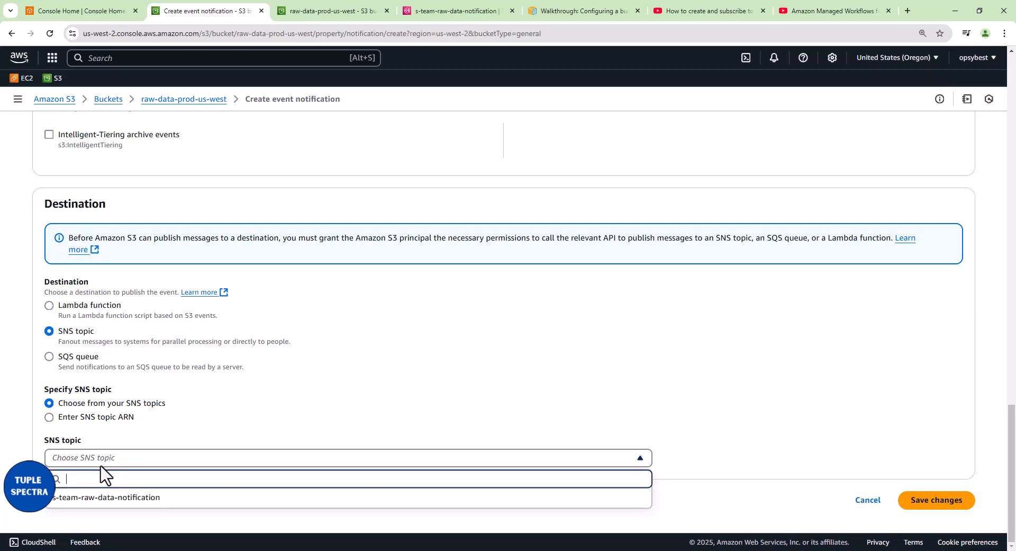
{"action": "left_click", "coordinate": [105, 497]}
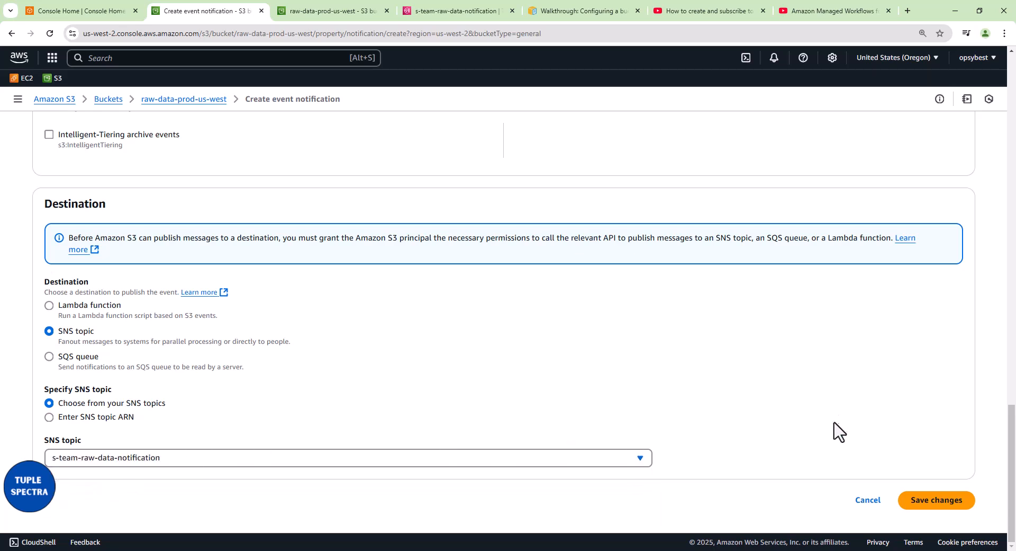
{"action": "left_click", "coordinate": [924, 503]}
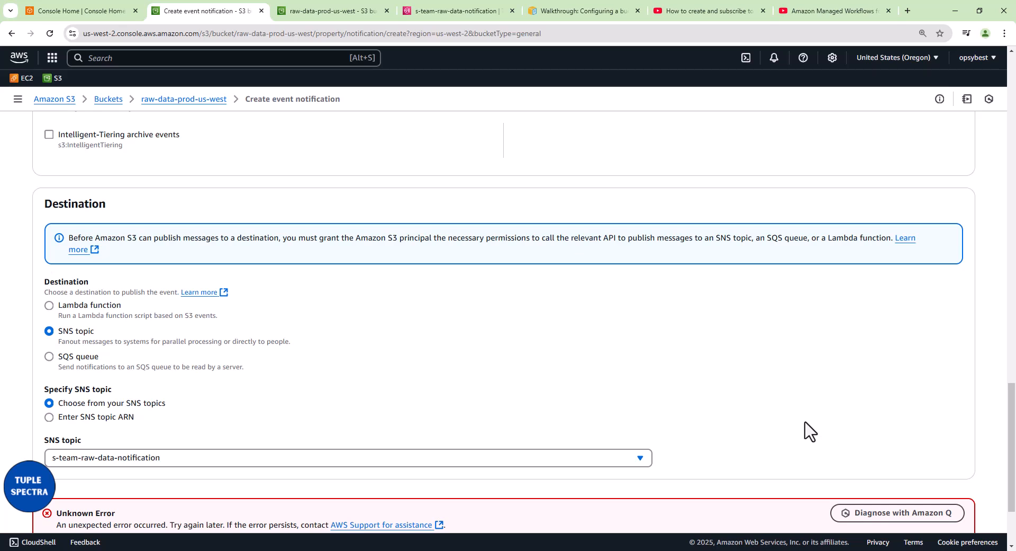
{"action": "scroll", "coordinate": [806, 429], "scroll_direction": "down", "scroll_amount": 2}
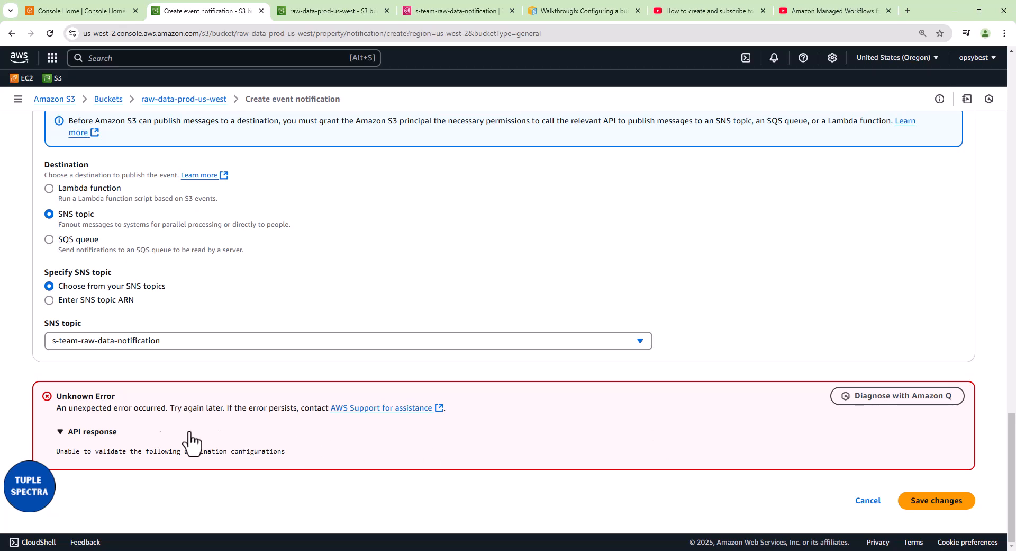
Re-examine the API response of the failed save and review the notification's destination and event type settings.
{"action": "left_click", "coordinate": [60, 432]}
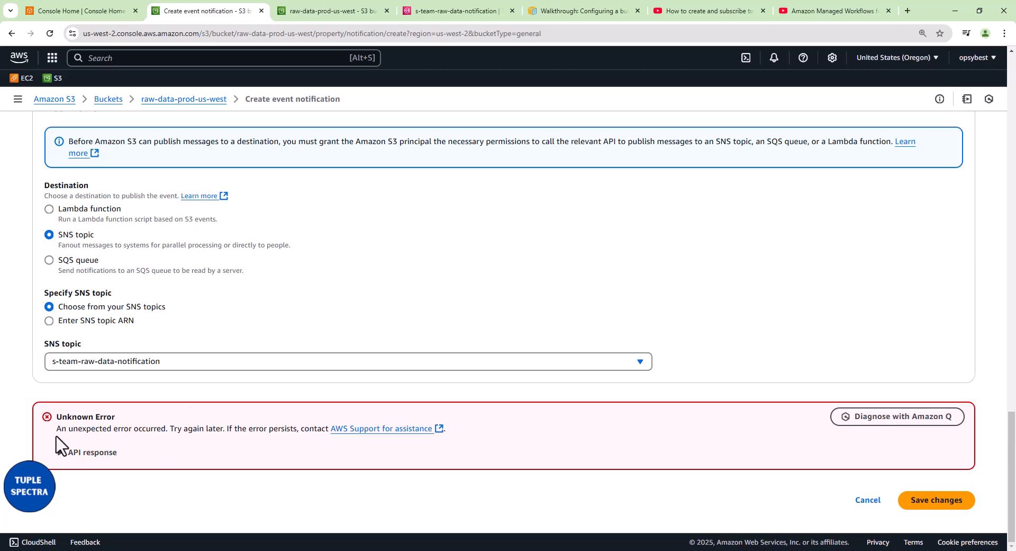
{"action": "left_click", "coordinate": [59, 458]}
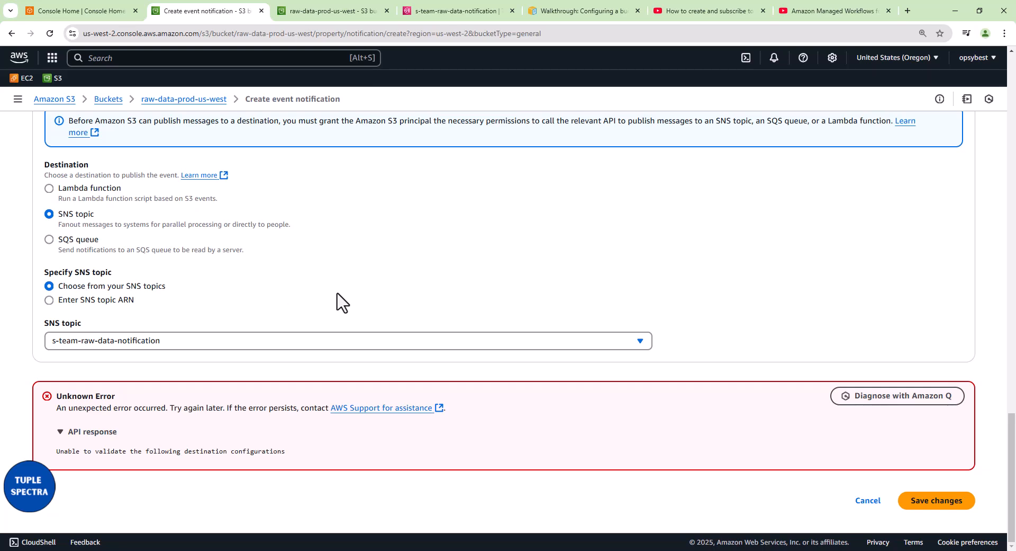
{"action": "scroll", "coordinate": [330, 303], "scroll_direction": "up", "scroll_amount": 3}
{"action": "scroll", "coordinate": [330, 303], "scroll_direction": "down", "scroll_amount": 3}
{"action": "scroll", "coordinate": [333, 299], "scroll_direction": "up", "scroll_amount": 6}
{"action": "scroll", "coordinate": [311, 242], "scroll_direction": "up", "scroll_amount": 10}
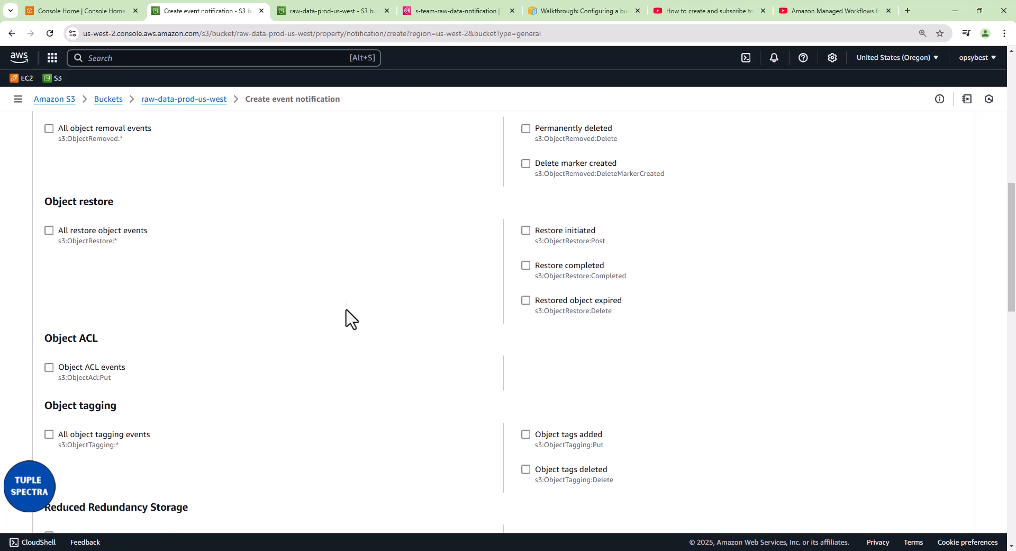
{"action": "scroll", "coordinate": [360, 382], "scroll_direction": "down", "scroll_amount": 2}
{"action": "scroll", "coordinate": [361, 379], "scroll_direction": "up", "scroll_amount": 3}
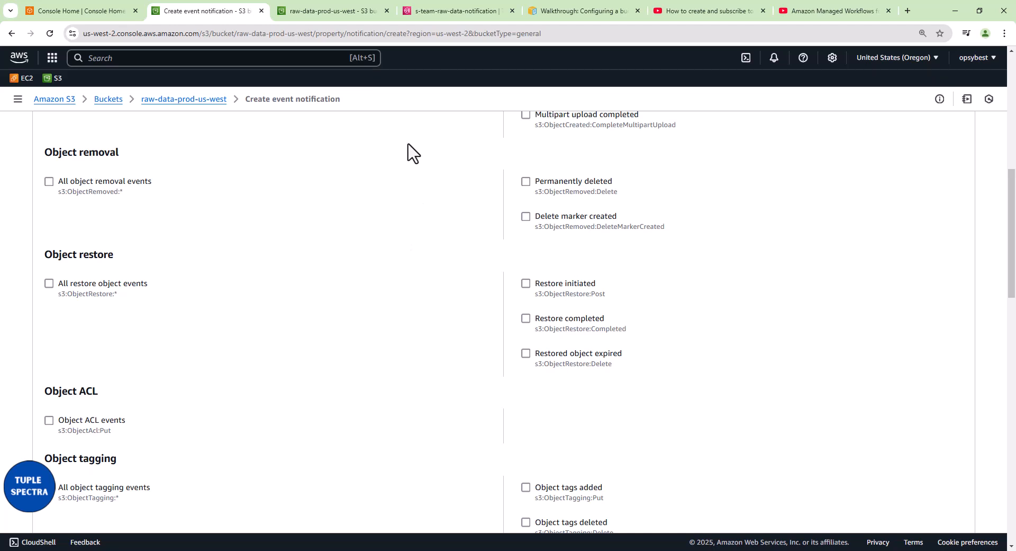
Check the SNS topic's details and examine the AWS walkthrough on configuring a bucket for notifications, including its address and title.
{"action": "left_click", "coordinate": [439, 12]}
{"action": "left_click", "coordinate": [374, 304]}
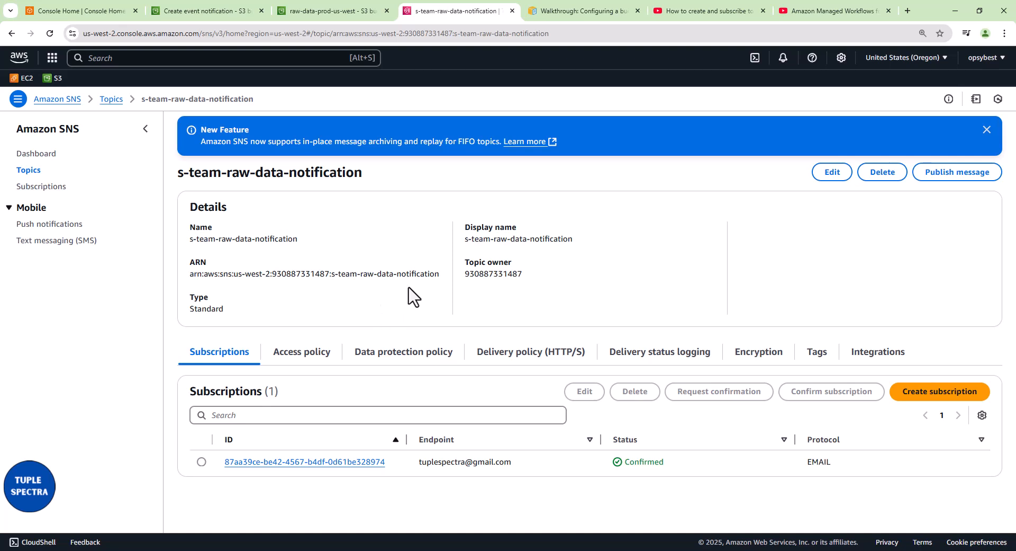
{"action": "left_click", "coordinate": [564, 10]}
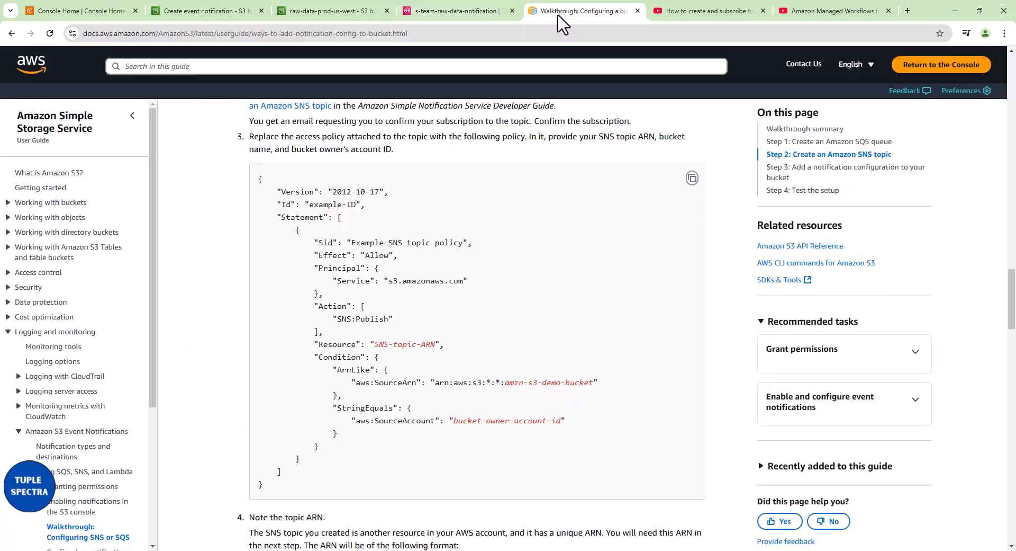
{"action": "left_click", "coordinate": [419, 33]}
{"action": "left_click_drag", "start_coordinate": [488, 34], "coordinate": [84, 33]}
{"action": "scroll", "coordinate": [413, 196], "scroll_direction": "down", "scroll_amount": 3}
{"action": "scroll", "coordinate": [412, 196], "scroll_direction": "up", "scroll_amount": 11}
{"action": "scroll", "coordinate": [412, 188], "scroll_direction": "up", "scroll_amount": 15}
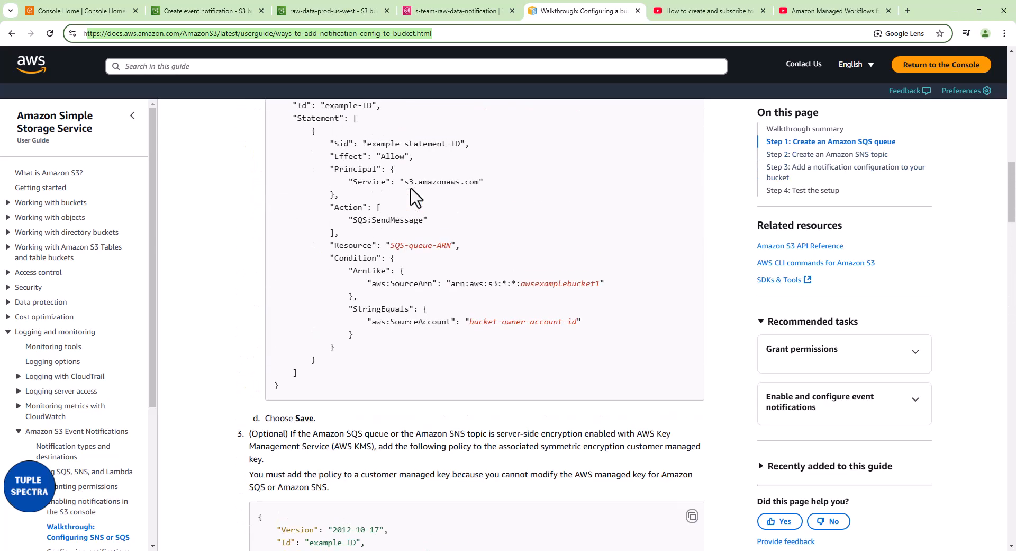
{"action": "scroll", "coordinate": [407, 199], "scroll_direction": "up", "scroll_amount": 8}
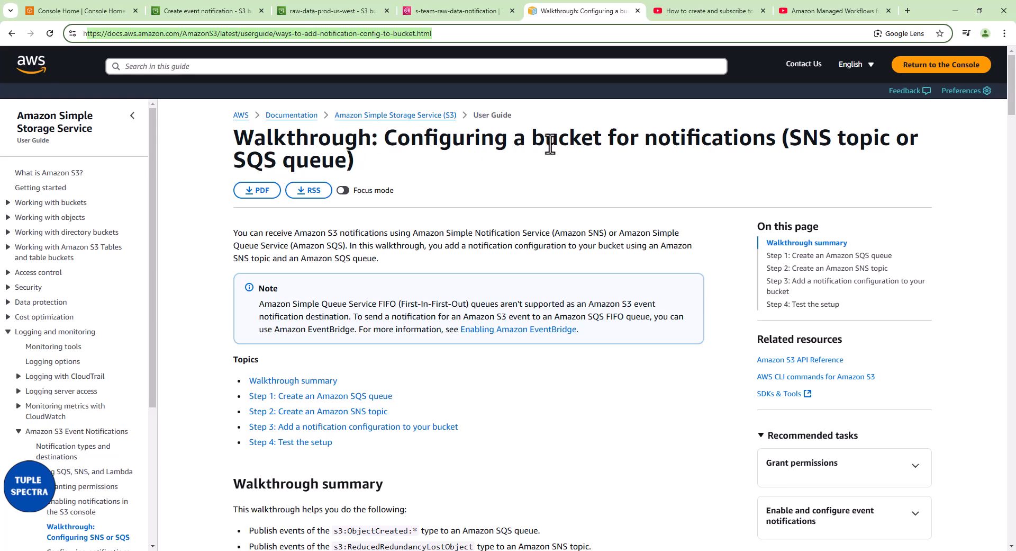
{"action": "left_click_drag", "start_coordinate": [648, 140], "coordinate": [766, 139]}
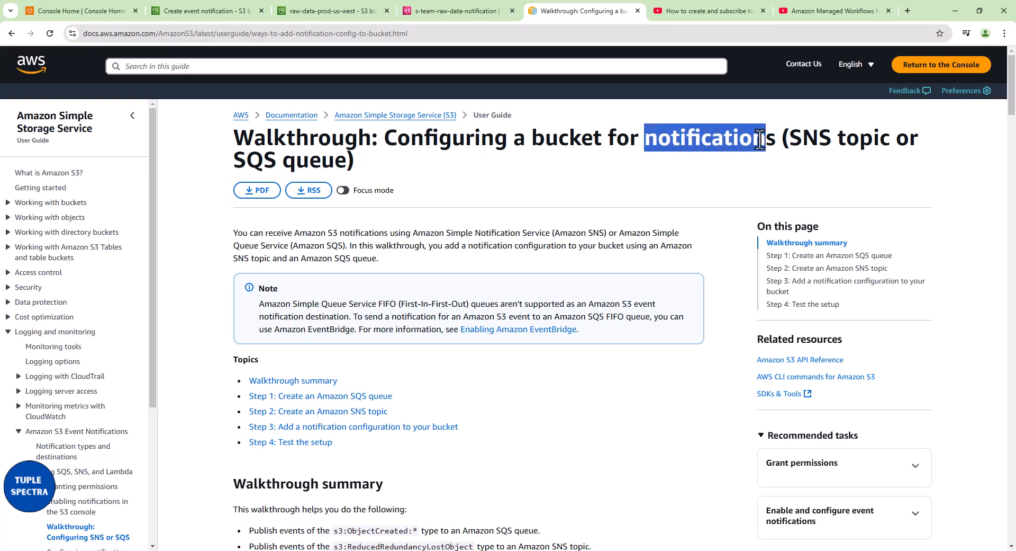
{"action": "left_click_drag", "start_coordinate": [234, 160], "coordinate": [340, 166]}
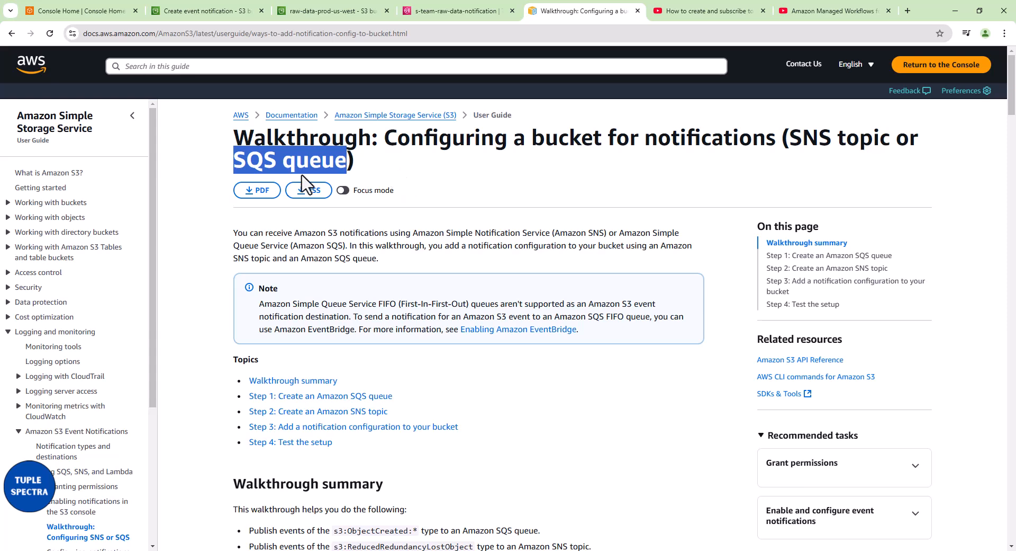
{"action": "left_click", "coordinate": [235, 162]}
{"action": "left_click_drag", "start_coordinate": [235, 162], "coordinate": [275, 162]}
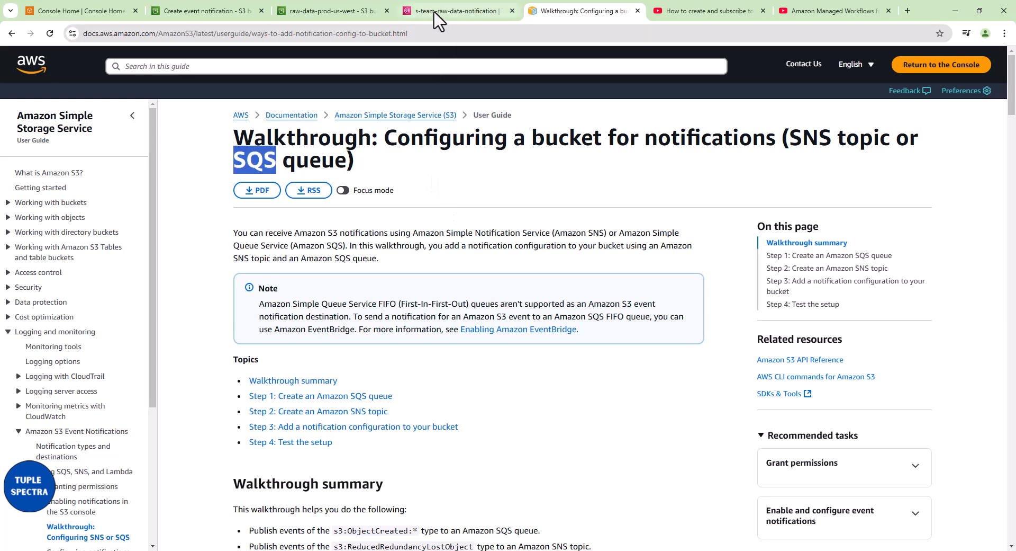
Read the walkthrough's Step 2 on creating an Amazon SNS topic, including the example access policy for the topic.
{"action": "scroll", "coordinate": [412, 243], "scroll_direction": "down", "scroll_amount": 3}
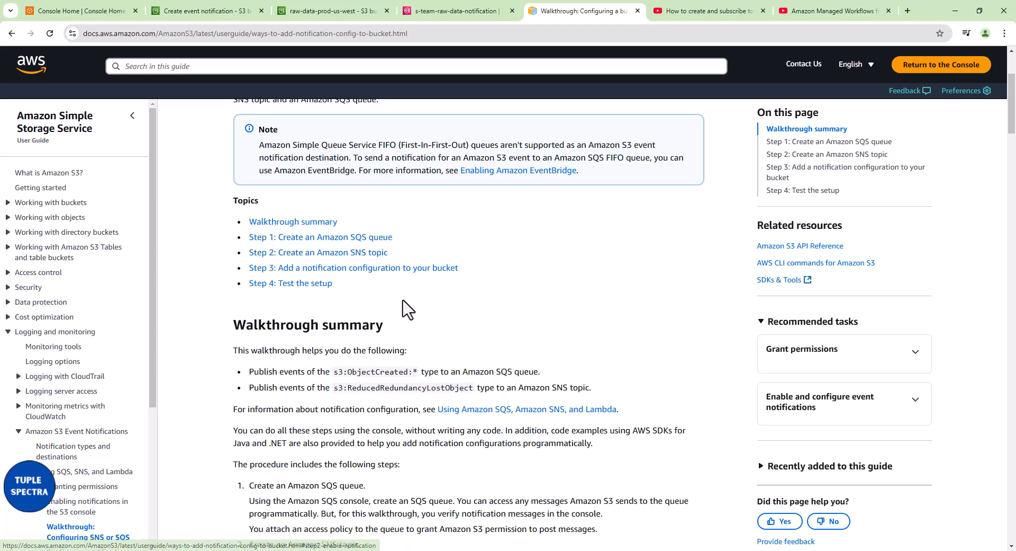
{"action": "scroll", "coordinate": [406, 312], "scroll_direction": "down", "scroll_amount": 2}
{"action": "scroll", "coordinate": [405, 309], "scroll_direction": "down", "scroll_amount": 11}
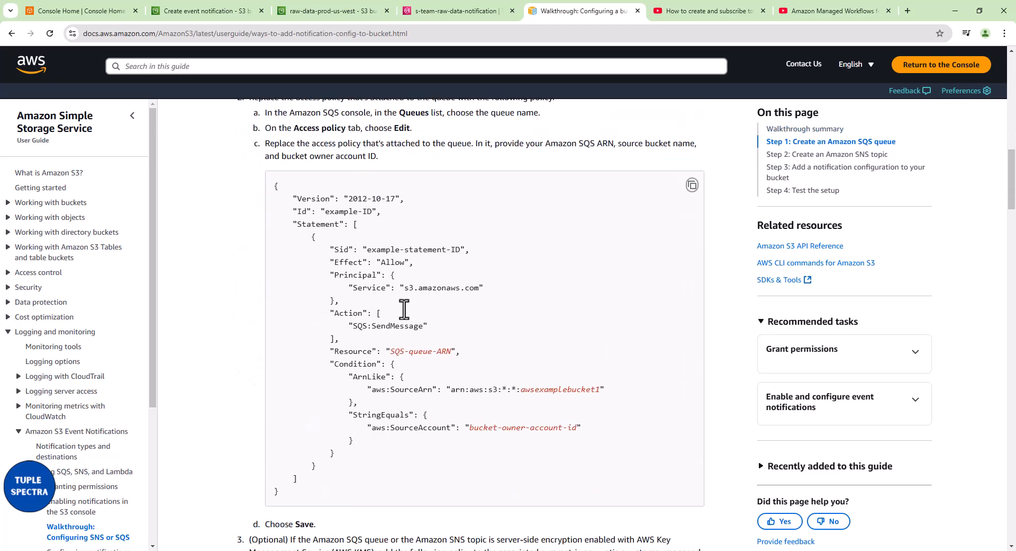
{"action": "scroll", "coordinate": [402, 316], "scroll_direction": "down", "scroll_amount": 10}
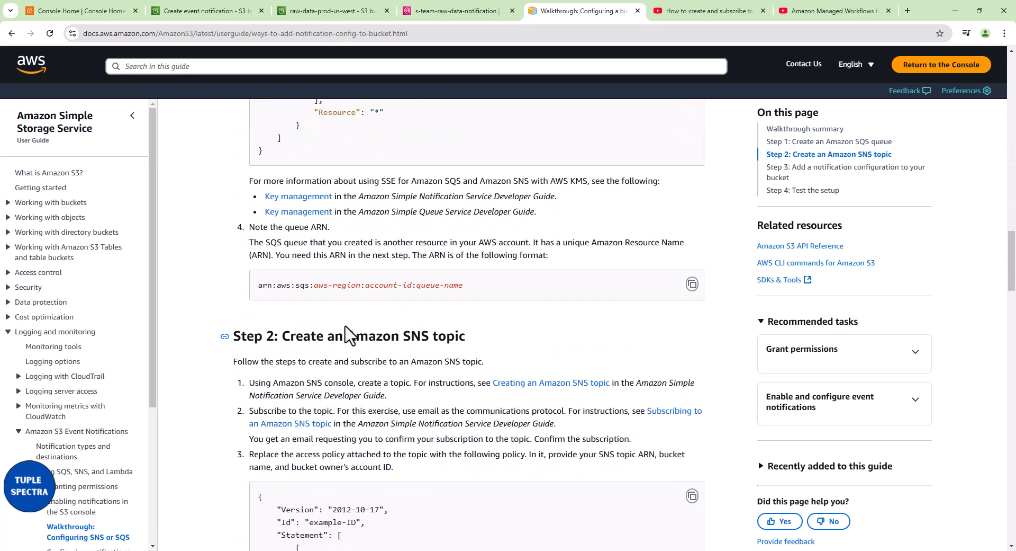
{"action": "left_click_drag", "start_coordinate": [291, 341], "coordinate": [454, 339]}
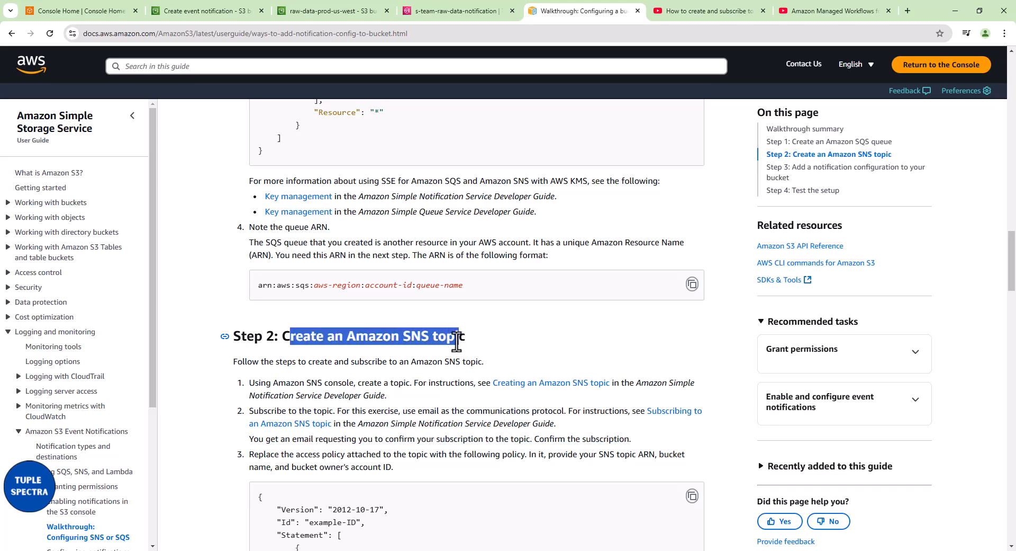
{"action": "scroll", "coordinate": [456, 341], "scroll_direction": "down", "scroll_amount": 3}
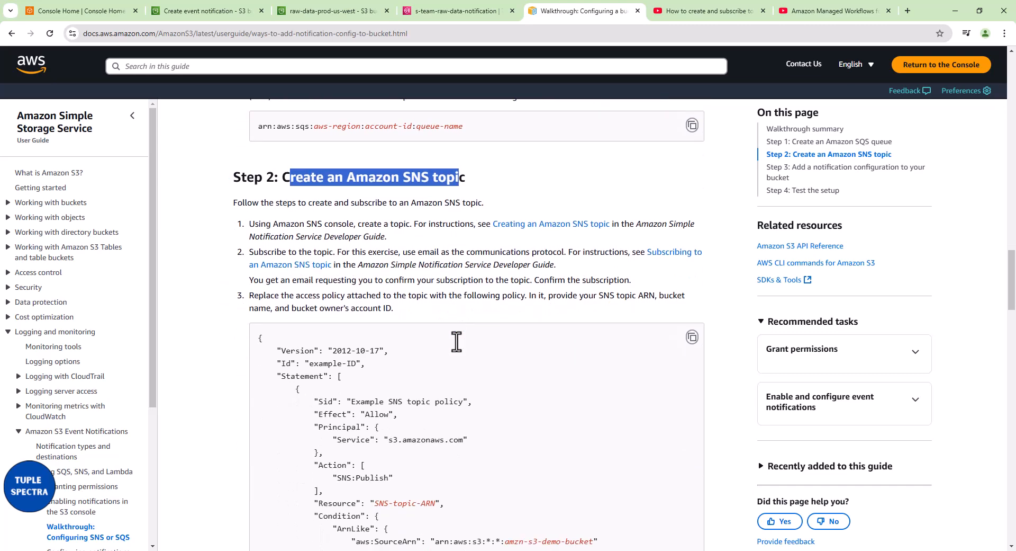
{"action": "scroll", "coordinate": [453, 328], "scroll_direction": "up", "scroll_amount": 15}
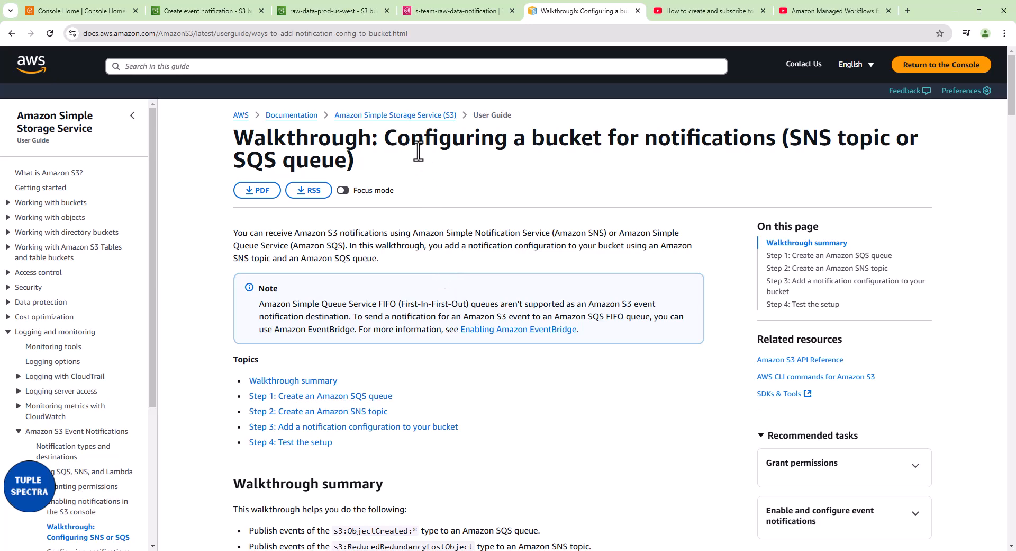
{"action": "scroll", "coordinate": [400, 347], "scroll_direction": "down", "scroll_amount": 4}
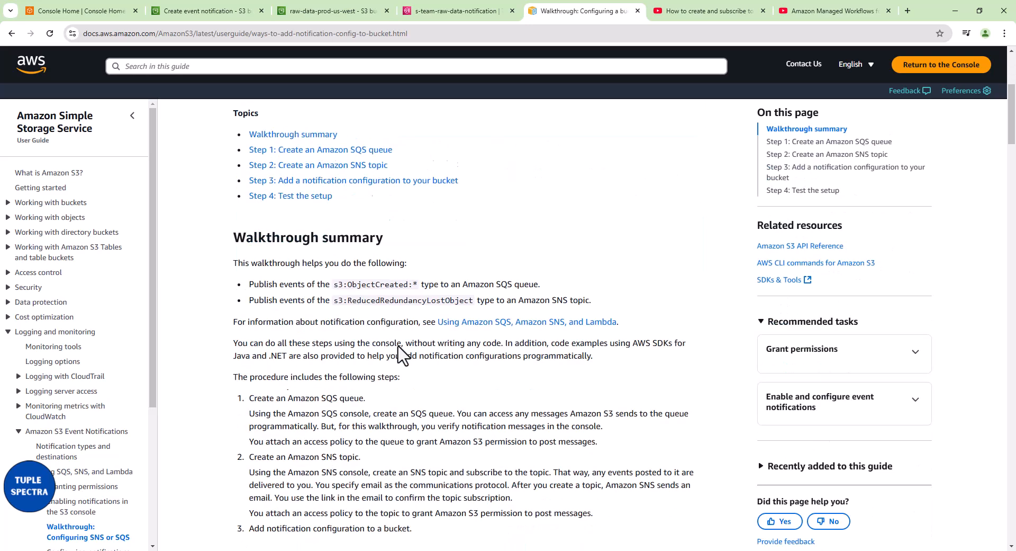
{"action": "scroll", "coordinate": [398, 345], "scroll_direction": "down", "scroll_amount": 20}
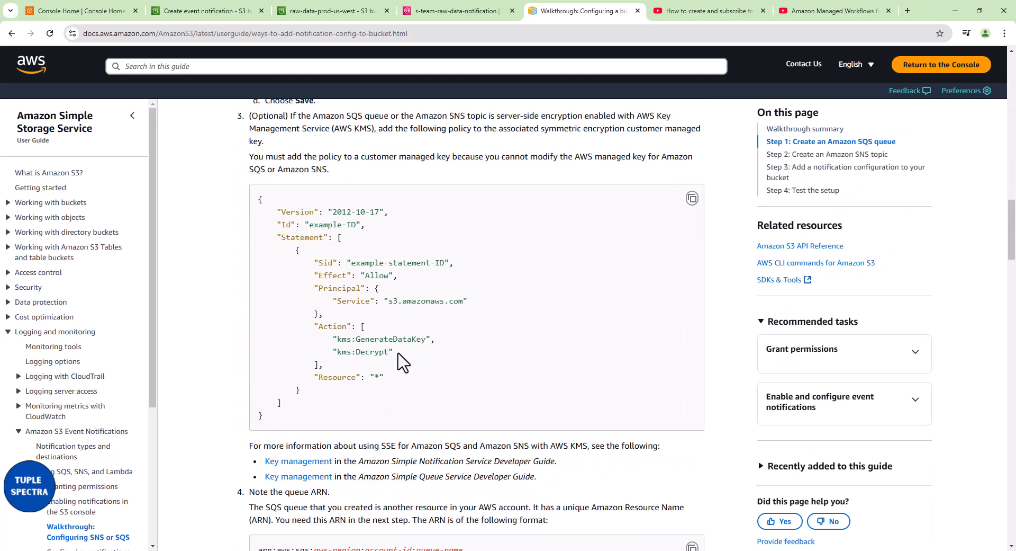
{"action": "scroll", "coordinate": [404, 363], "scroll_direction": "down", "scroll_amount": 4}
{"action": "scroll", "coordinate": [398, 353], "scroll_direction": "down", "scroll_amount": 4}
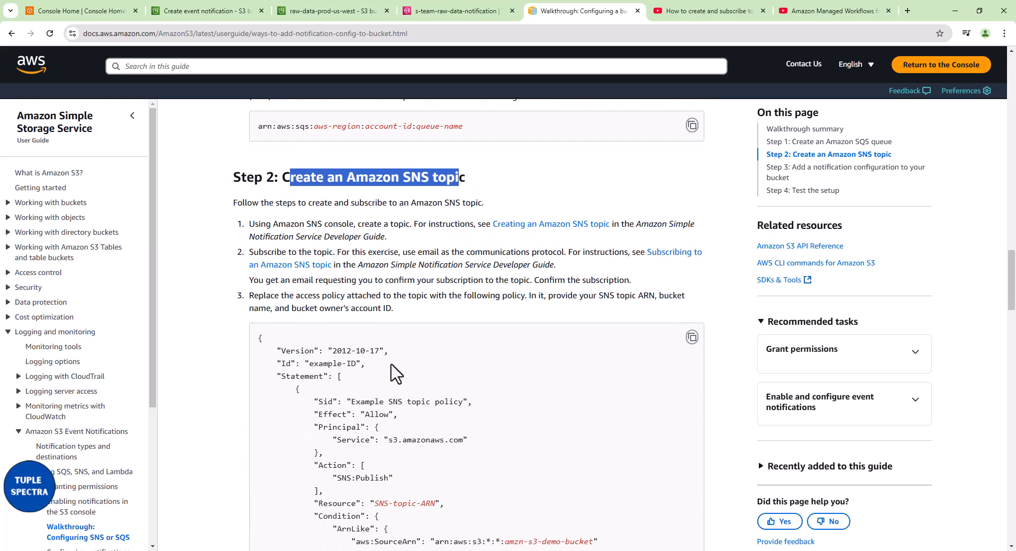
{"action": "scroll", "coordinate": [374, 339], "scroll_direction": "down", "scroll_amount": 2}
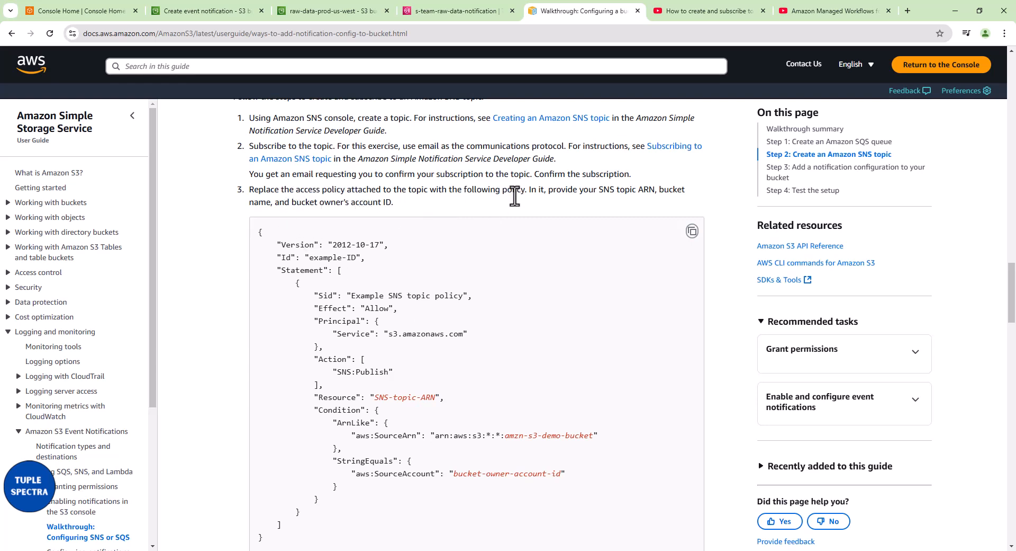
{"action": "scroll", "coordinate": [523, 215], "scroll_direction": "down", "scroll_amount": 1}
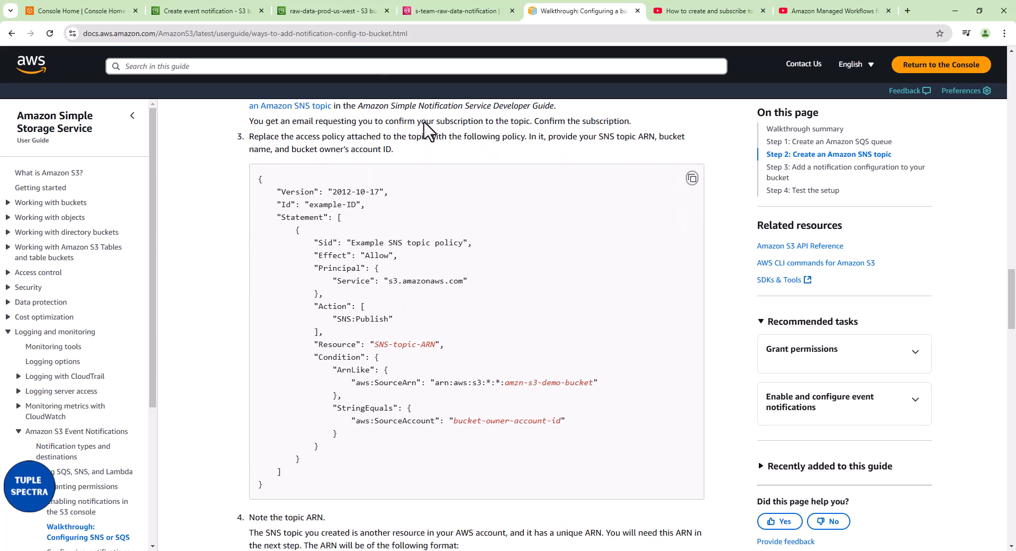
Open the s-team-raw-data-notification topic for editing and expand its access policy in the JSON editor.
{"action": "left_click", "coordinate": [432, 12]}
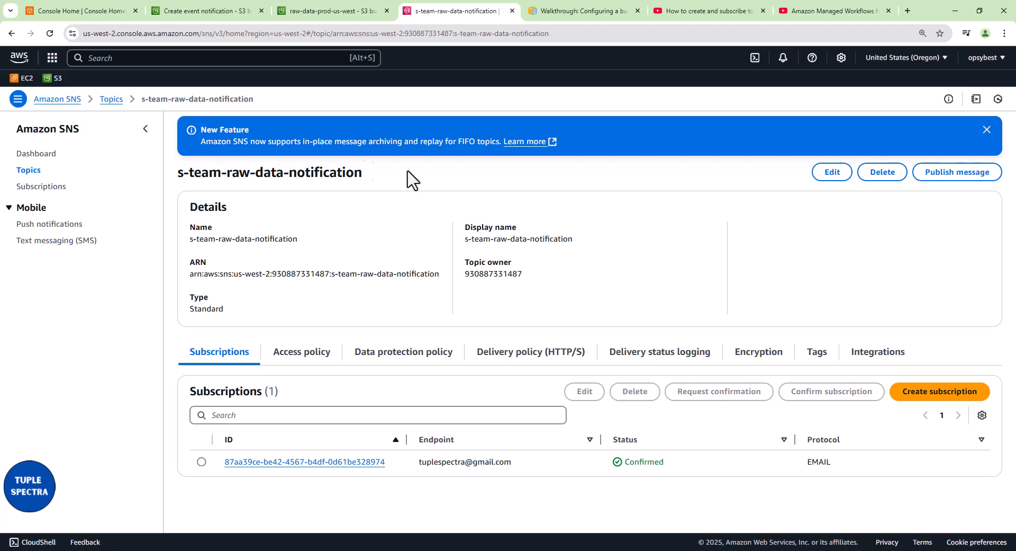
{"action": "left_click", "coordinate": [829, 174]}
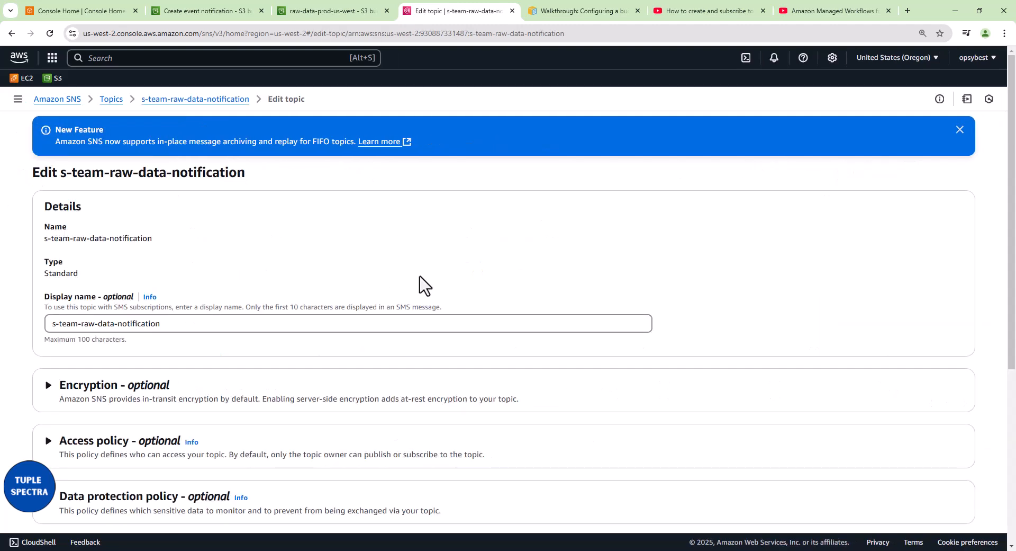
{"action": "scroll", "coordinate": [402, 291], "scroll_direction": "down", "scroll_amount": 4}
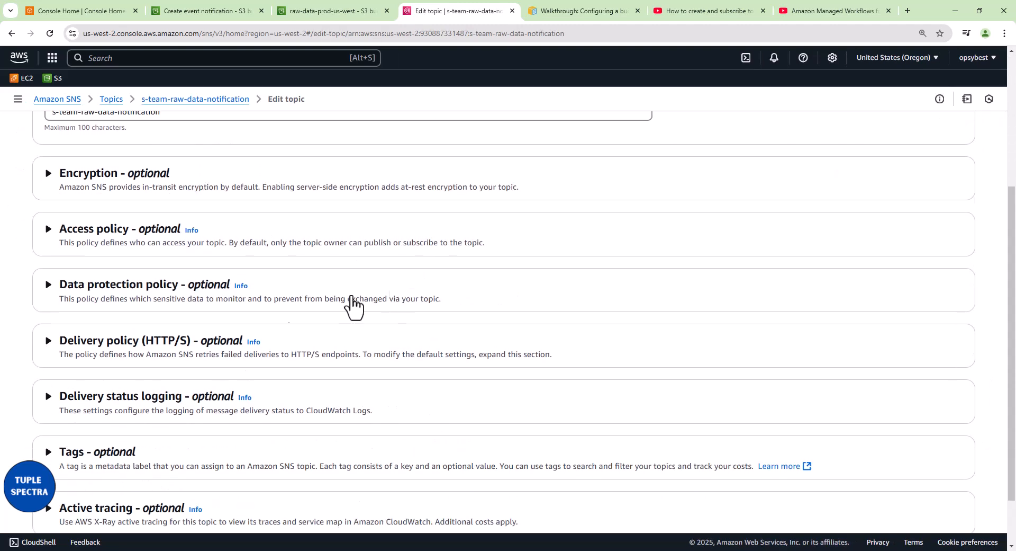
{"action": "left_click", "coordinate": [50, 231]}
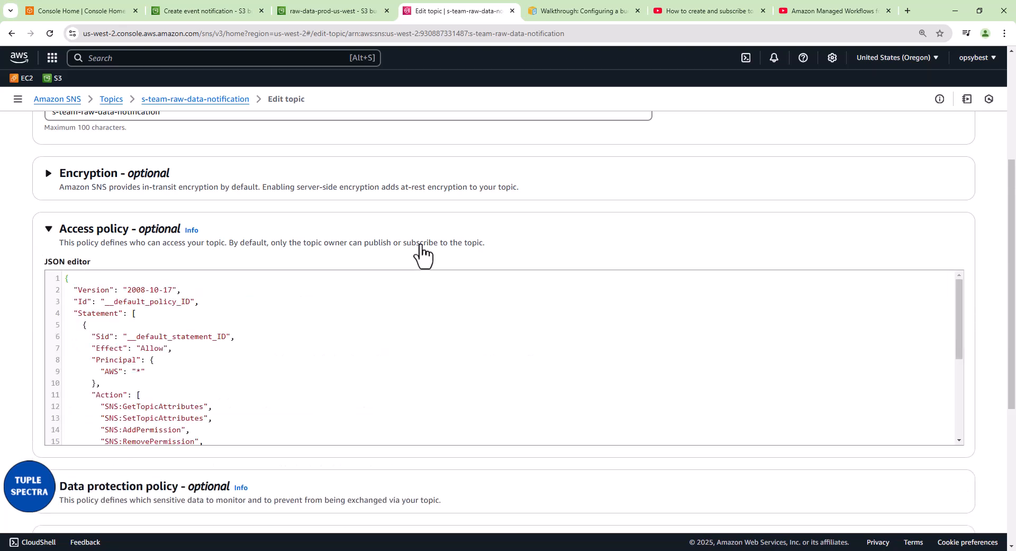
{"action": "scroll", "coordinate": [422, 254], "scroll_direction": "down", "scroll_amount": 1}
{"action": "left_click", "coordinate": [309, 286]}
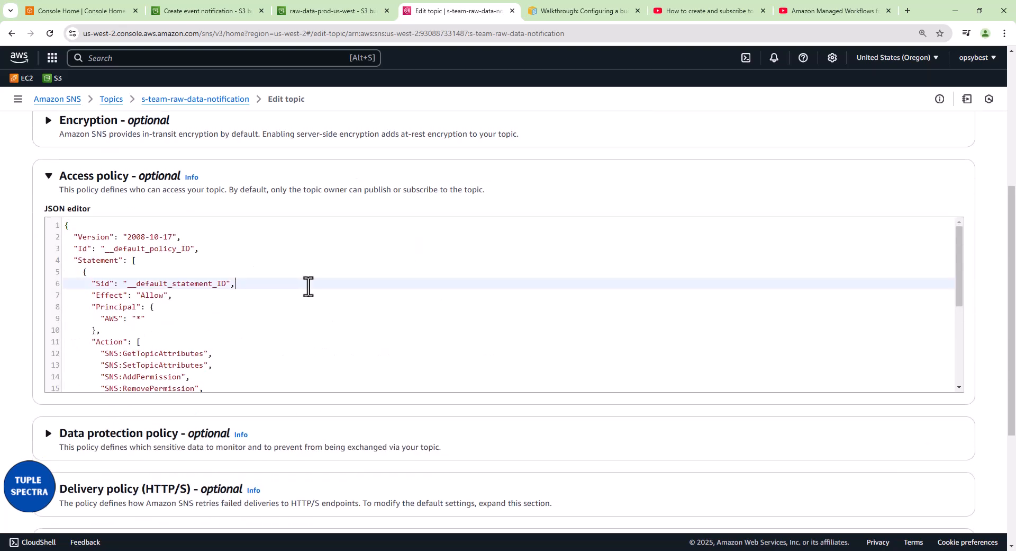
{"action": "scroll", "coordinate": [309, 286], "scroll_direction": "down", "scroll_amount": 3}
{"action": "scroll", "coordinate": [309, 286], "scroll_direction": "up", "scroll_amount": 3}
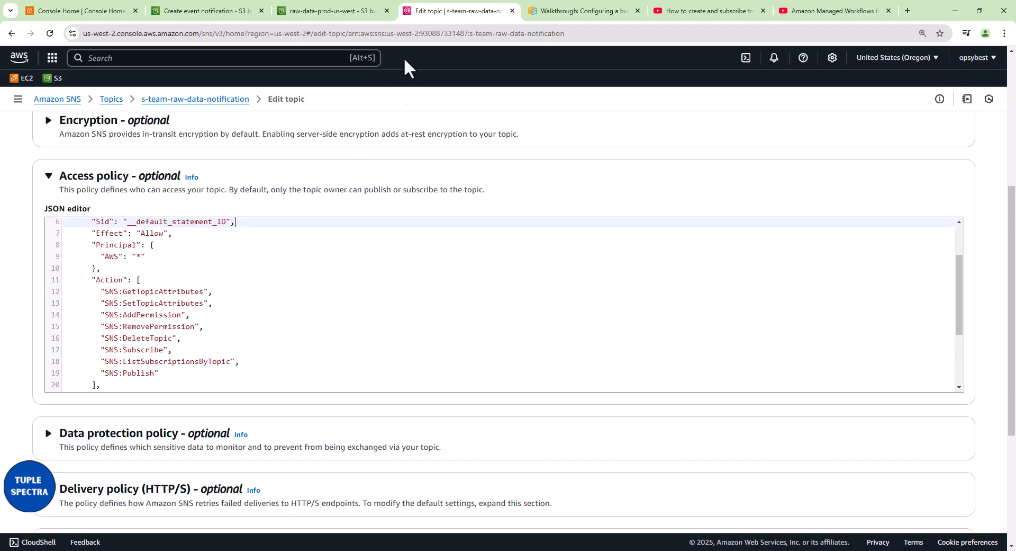
Copy the example SNS topic access policy from the walkthrough and return to the topic's access policy editor.
{"action": "left_click", "coordinate": [554, 14]}
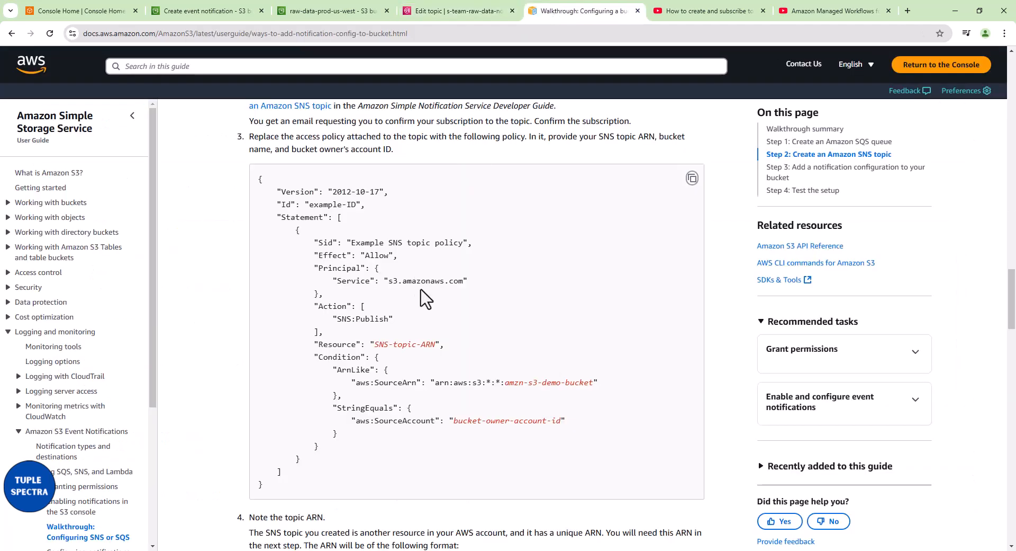
{"action": "left_click", "coordinate": [693, 178]}
{"action": "left_click", "coordinate": [426, 12]}
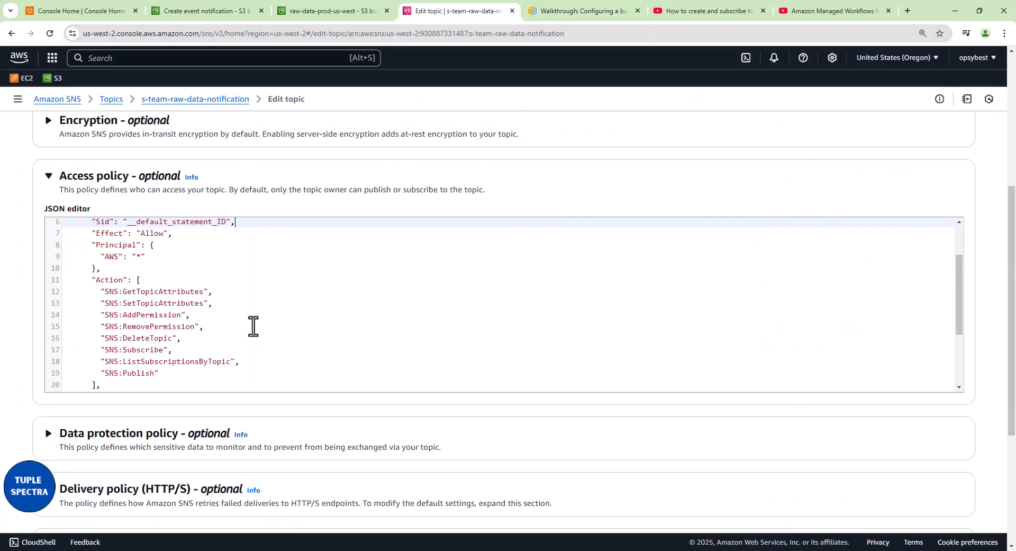
Check the example policy and the raw-data-prod-us-west bucket, then examine the topic's existing access policy and its list of SNS actions.
{"action": "left_click", "coordinate": [594, 15]}
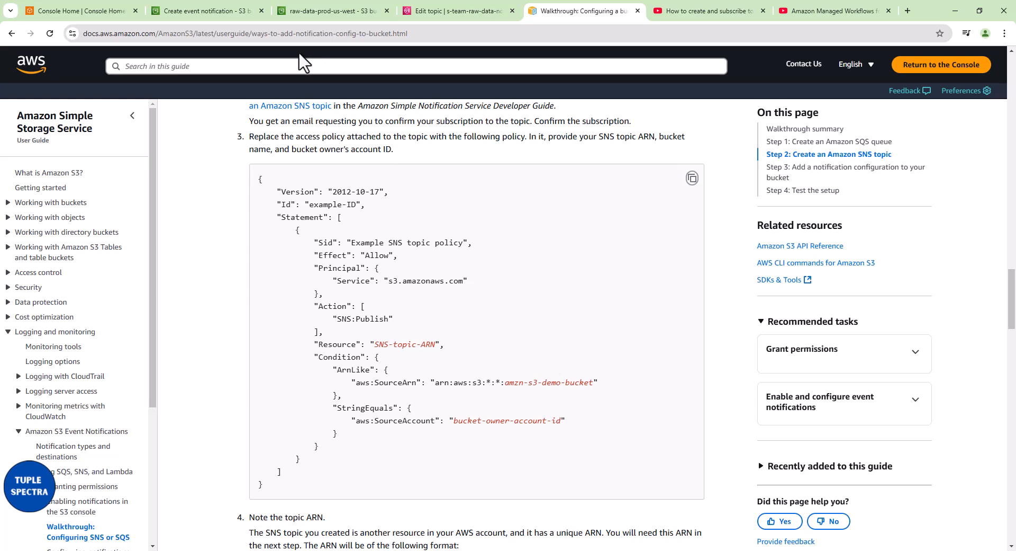
{"action": "left_click", "coordinate": [347, 14]}
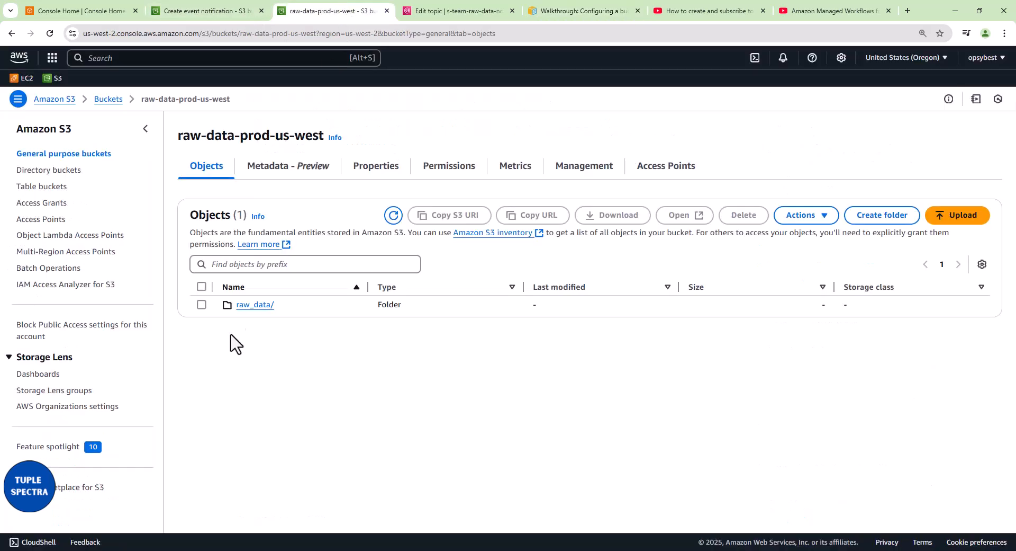
{"action": "left_click", "coordinate": [431, 10]}
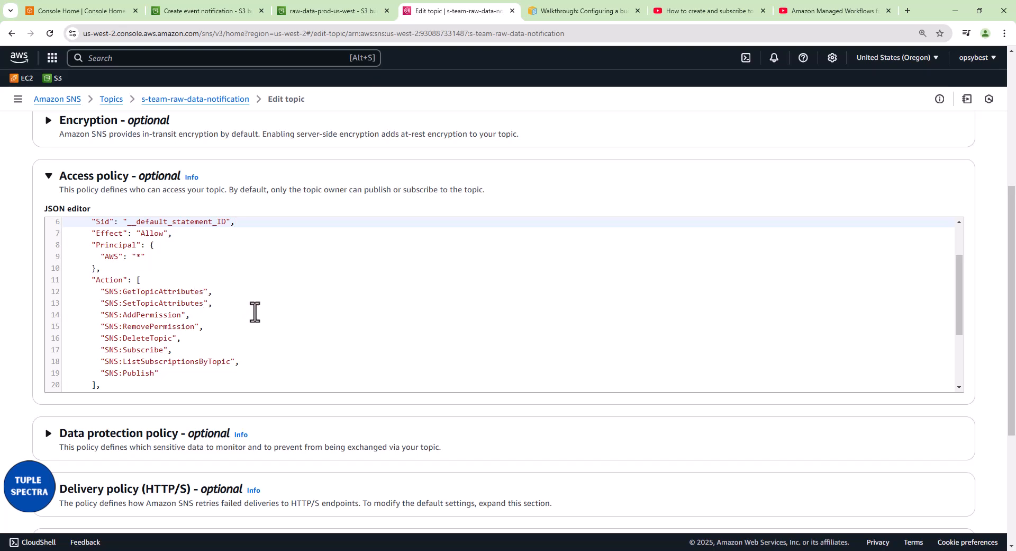
{"action": "scroll", "coordinate": [255, 313], "scroll_direction": "down", "scroll_amount": 3}
{"action": "scroll", "coordinate": [254, 313], "scroll_direction": "up", "scroll_amount": 5}
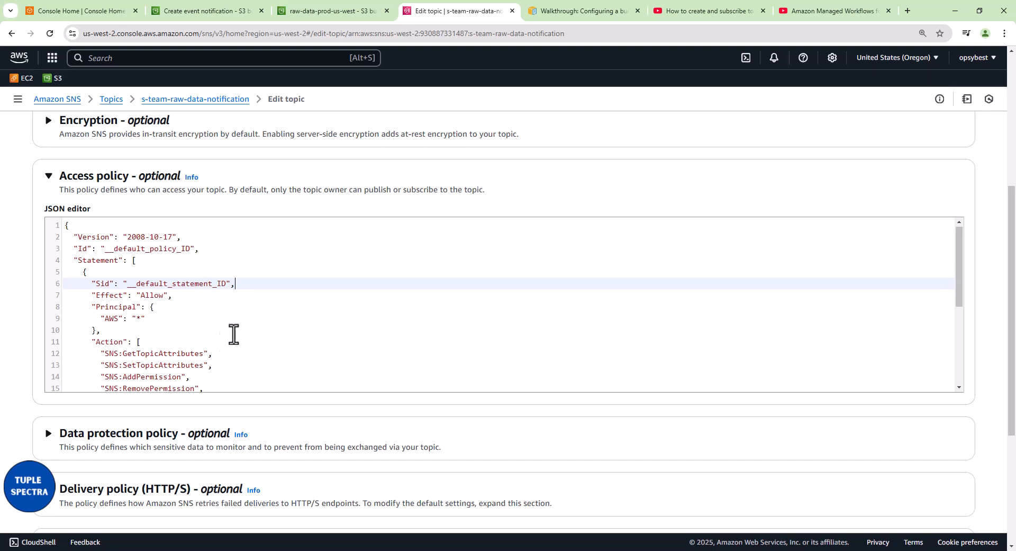
{"action": "scroll", "coordinate": [233, 334], "scroll_direction": "down", "scroll_amount": 3}
{"action": "left_click_drag", "start_coordinate": [93, 236], "coordinate": [171, 330]}
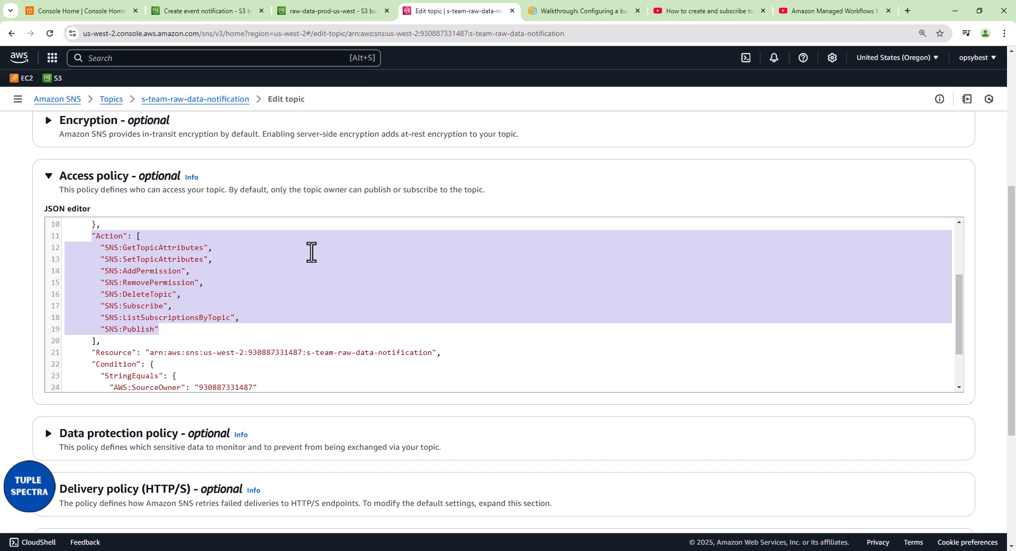
Compare the SNS:Publish action in the walkthrough's example policy with the actions in the topic's existing access policy.
{"action": "left_click", "coordinate": [560, 15]}
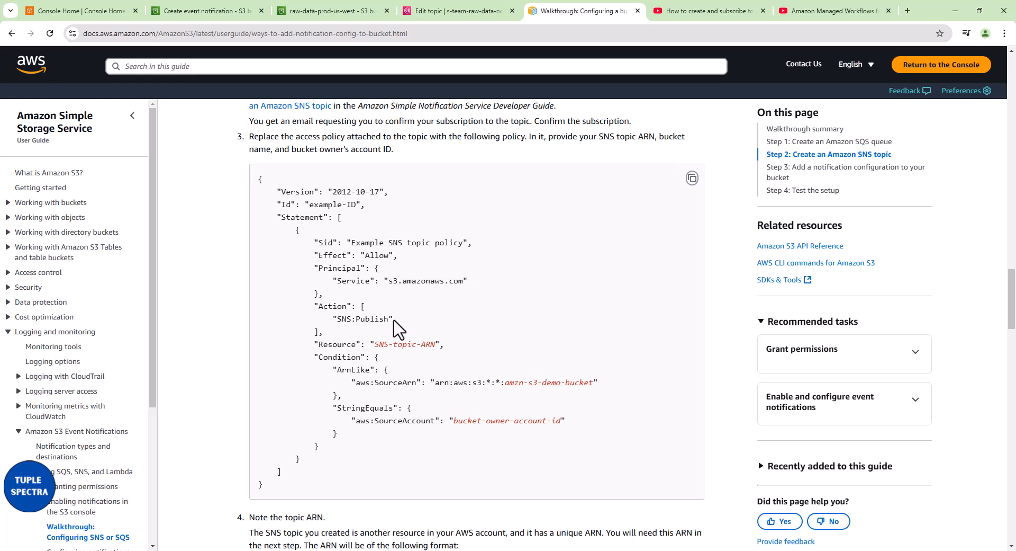
{"action": "left_click_drag", "start_coordinate": [394, 320], "coordinate": [333, 320]}
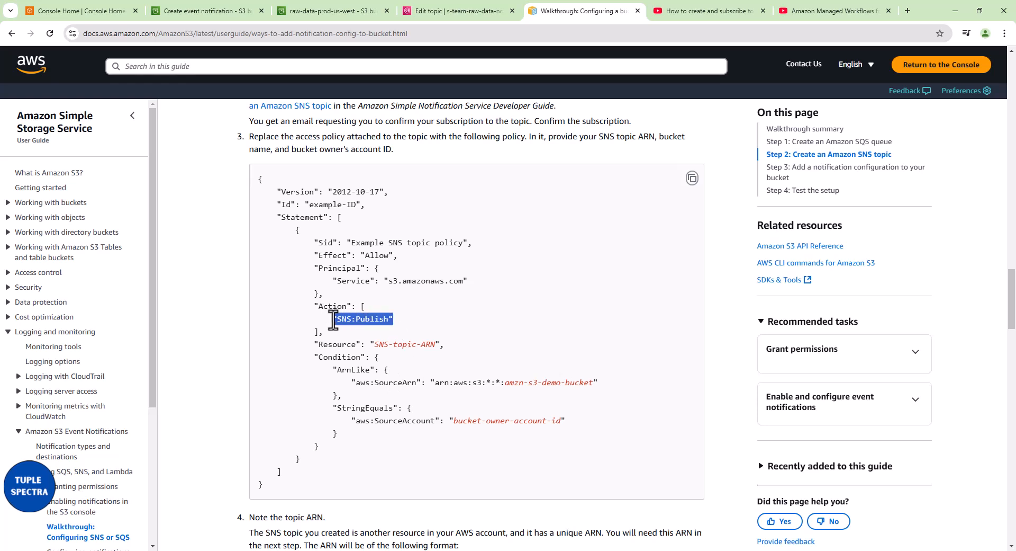
{"action": "left_click", "coordinate": [340, 320]}
{"action": "left_click_drag", "start_coordinate": [332, 319], "coordinate": [397, 327]}
{"action": "left_click", "coordinate": [436, 15]}
{"action": "left_click", "coordinate": [254, 302]}
{"action": "scroll", "coordinate": [254, 298], "scroll_direction": "down", "scroll_amount": 1}
{"action": "scroll", "coordinate": [254, 299], "scroll_direction": "up", "scroll_amount": 3}
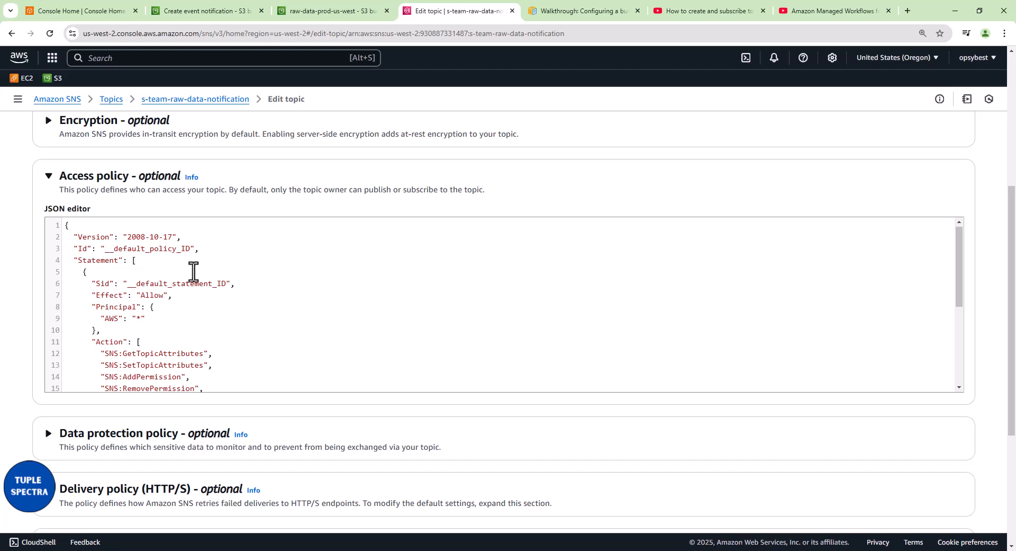
Replace the access policy's default Id with the topic name s-team-raw-data-notification.
{"action": "left_click_drag", "start_coordinate": [190, 252], "coordinate": [106, 253]}
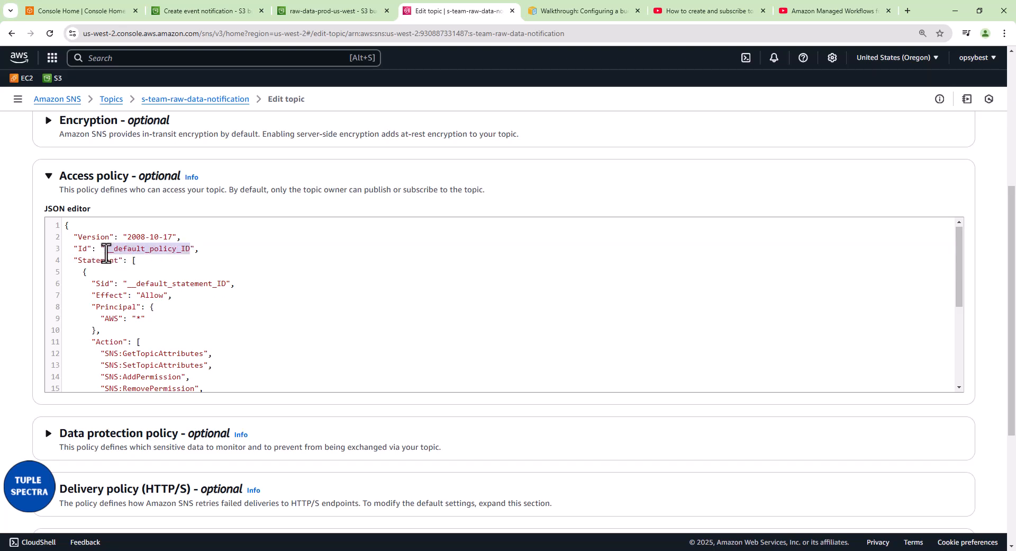
{"action": "key", "text": "BackSpace"}
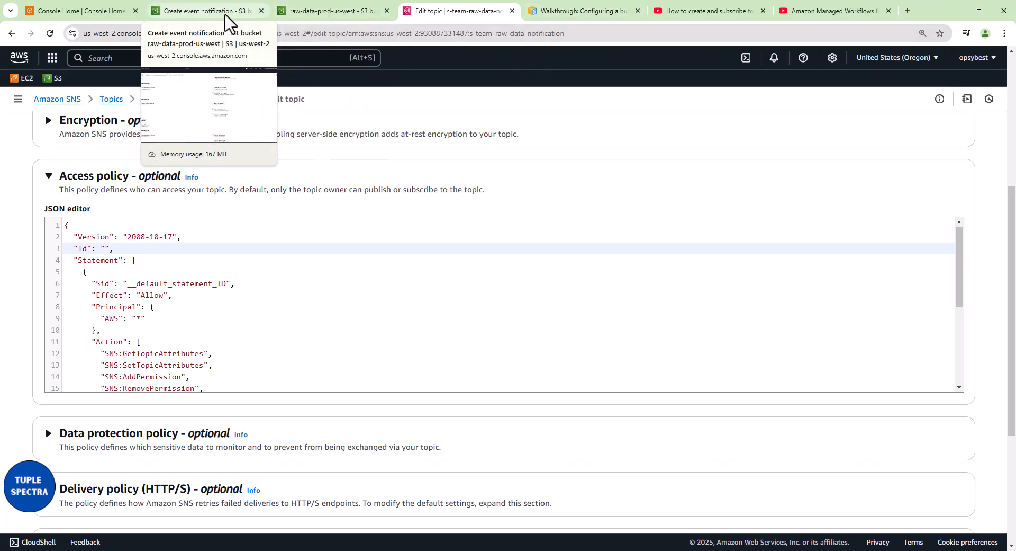
{"action": "mouse_move", "coordinate": [352, 22]}
{"action": "scroll", "coordinate": [349, 214], "scroll_direction": "down", "scroll_amount": 1}
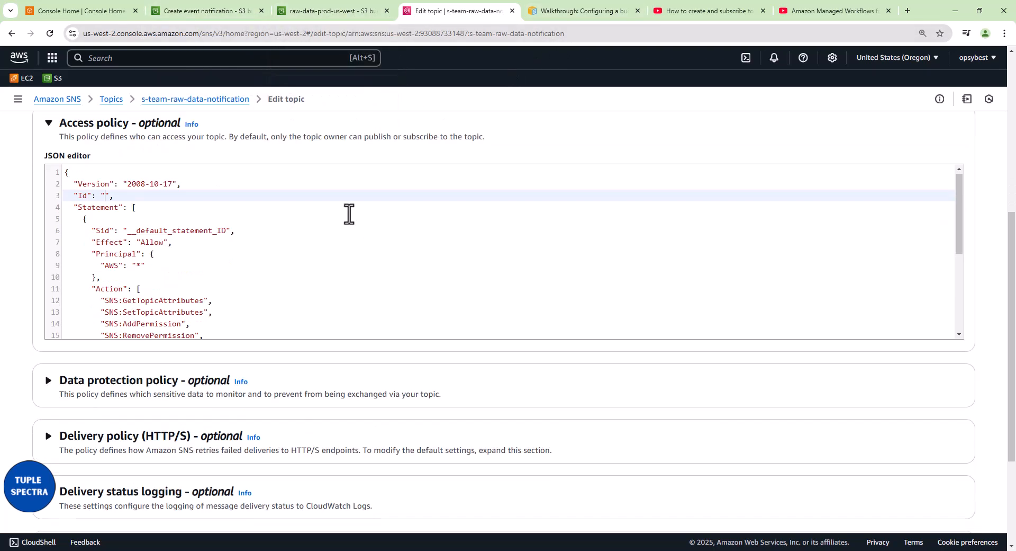
{"action": "scroll", "coordinate": [349, 212], "scroll_direction": "up", "scroll_amount": 3}
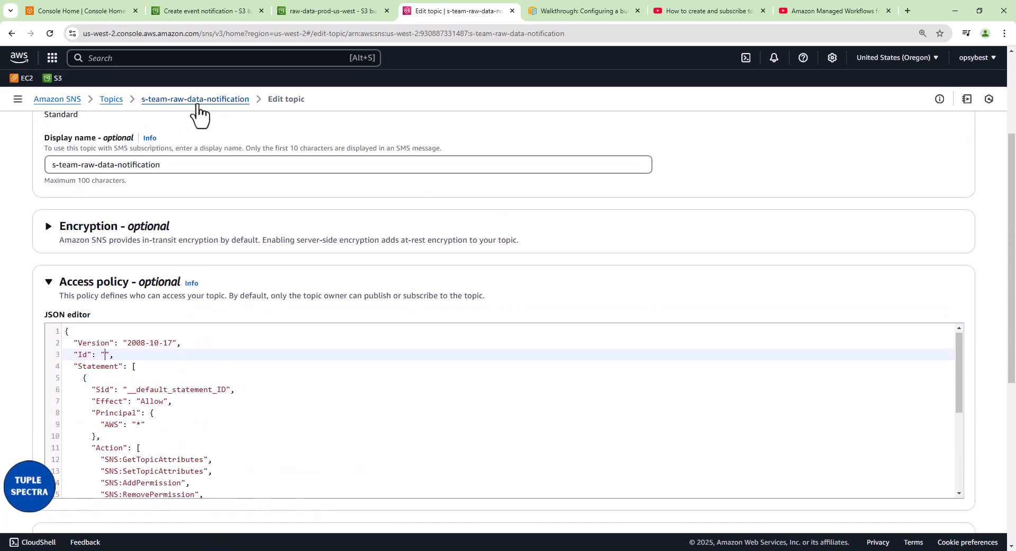
{"action": "left_click_drag", "start_coordinate": [251, 104], "coordinate": [148, 104]}
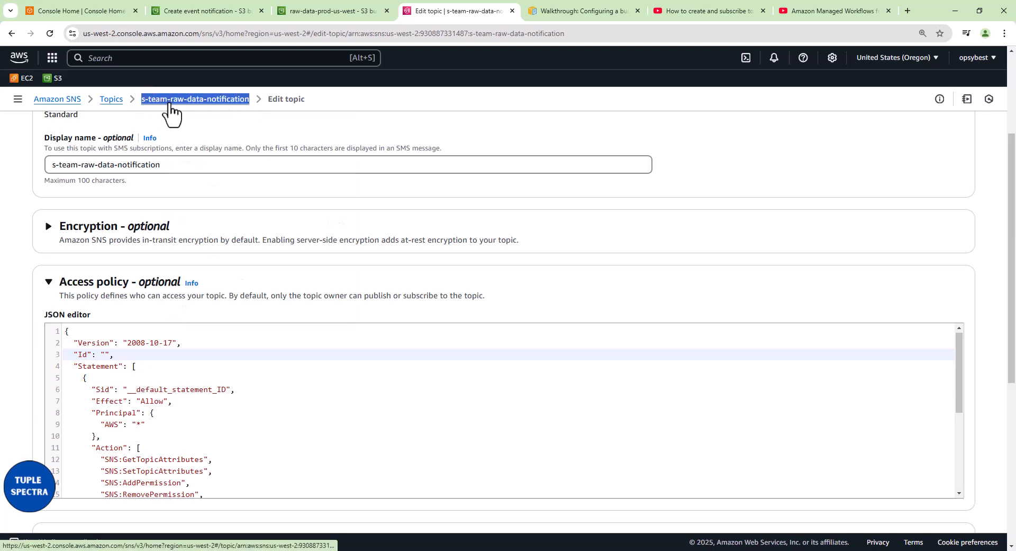
{"action": "right_click", "coordinate": [169, 106]}
{"action": "left_click", "coordinate": [206, 223]}
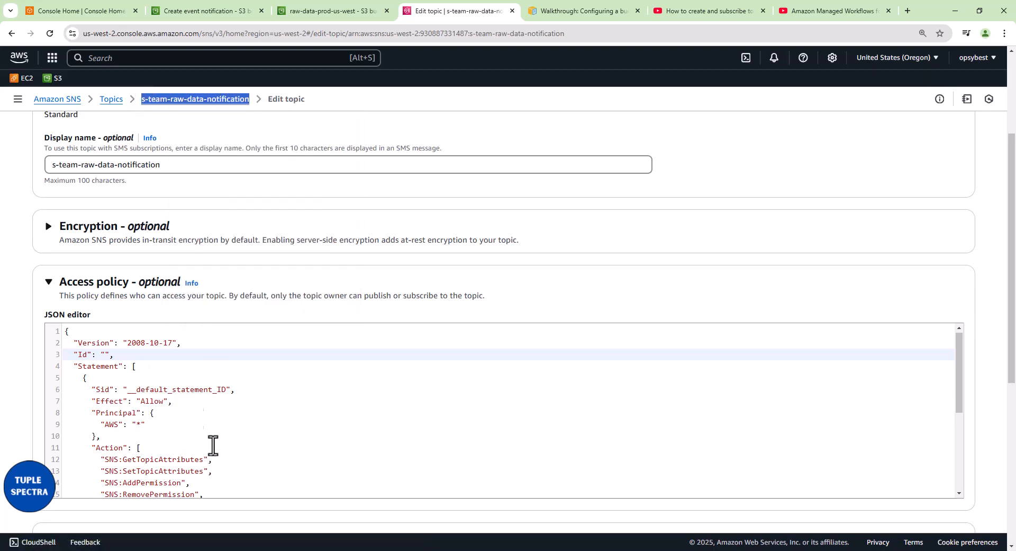
{"action": "left_click", "coordinate": [104, 356]}
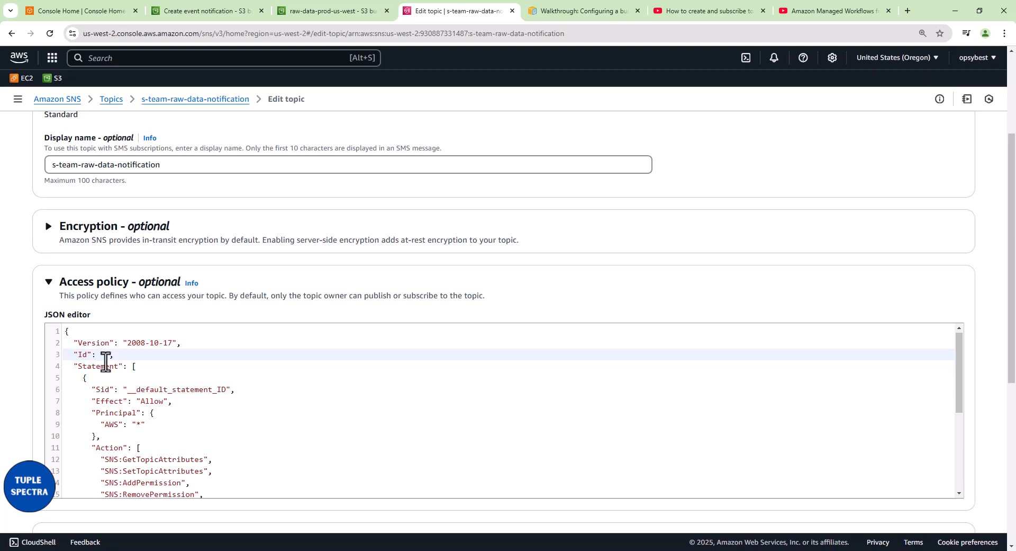
{"action": "key", "text": "ctrl+v"}
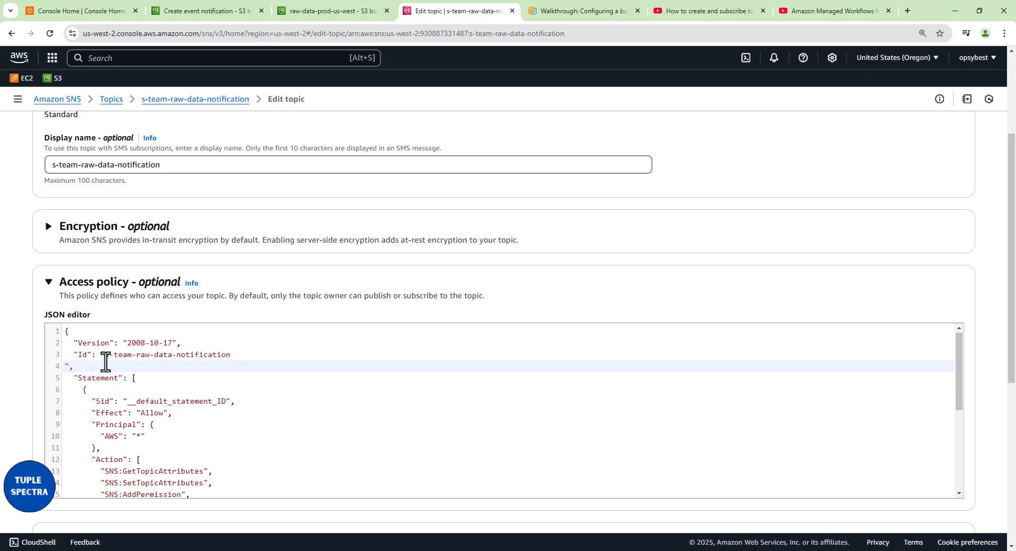
{"action": "key", "text": "BackSpace"}
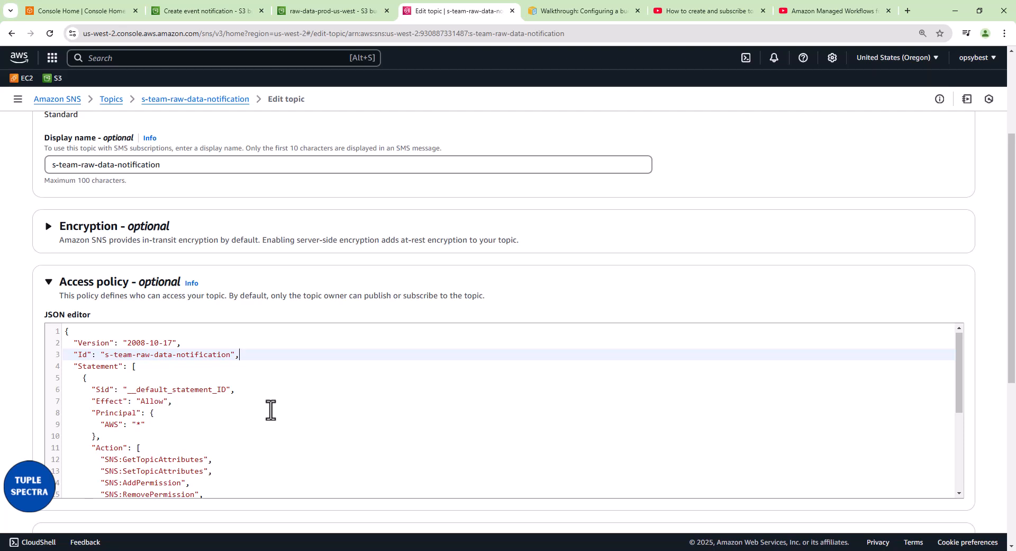
Copy the ArnLike block with aws:SourceArn from the walkthrough's example and insert it above StringEquals in the topic policy's Condition.
{"action": "scroll", "coordinate": [271, 410], "scroll_direction": "down", "scroll_amount": 3}
{"action": "left_click_drag", "start_coordinate": [149, 411], "coordinate": [429, 409]}
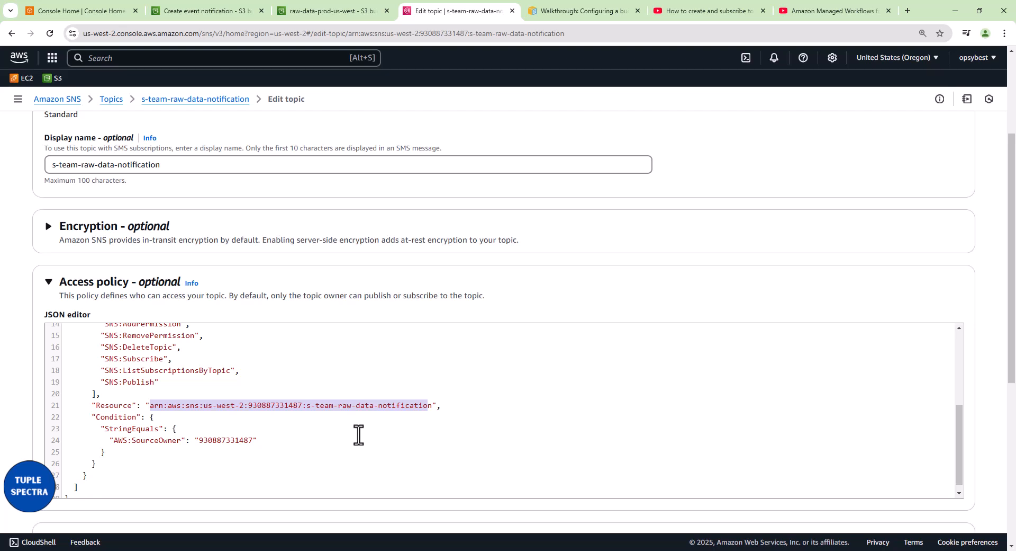
{"action": "left_click", "coordinate": [562, 12]}
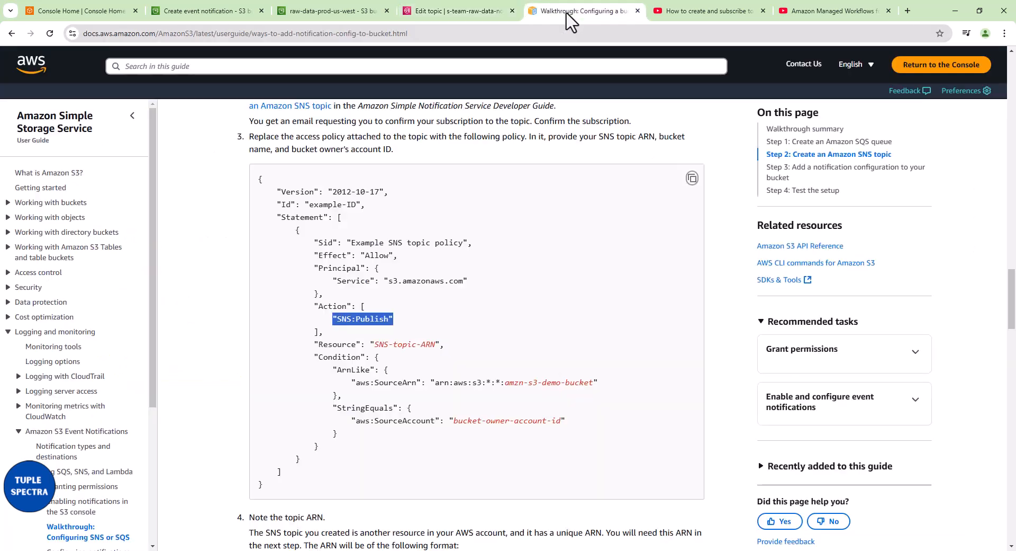
{"action": "left_click_drag", "start_coordinate": [332, 369], "coordinate": [348, 398]}
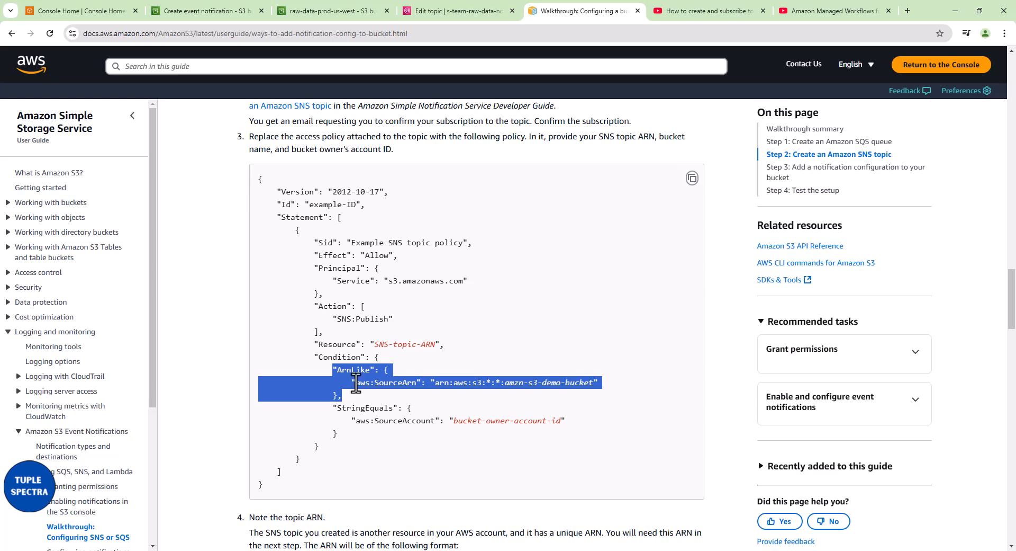
{"action": "left_click", "coordinate": [429, 11]}
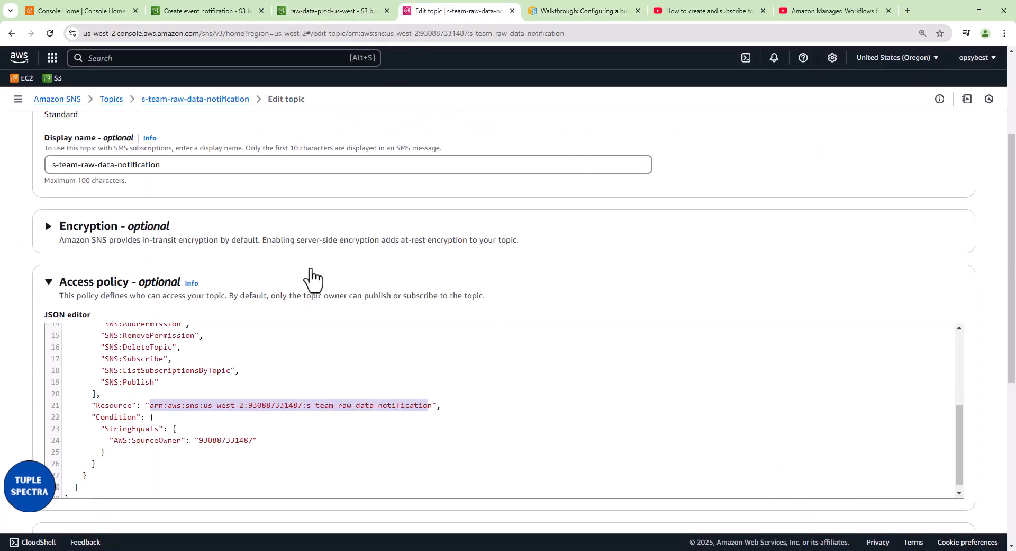
{"action": "left_click", "coordinate": [160, 418]}
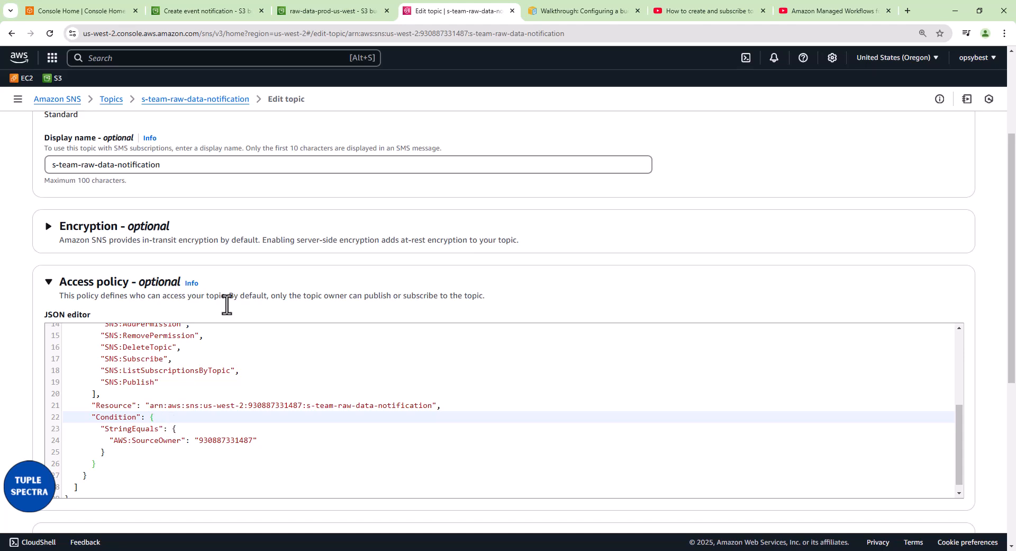
{"action": "left_click", "coordinate": [554, 12]}
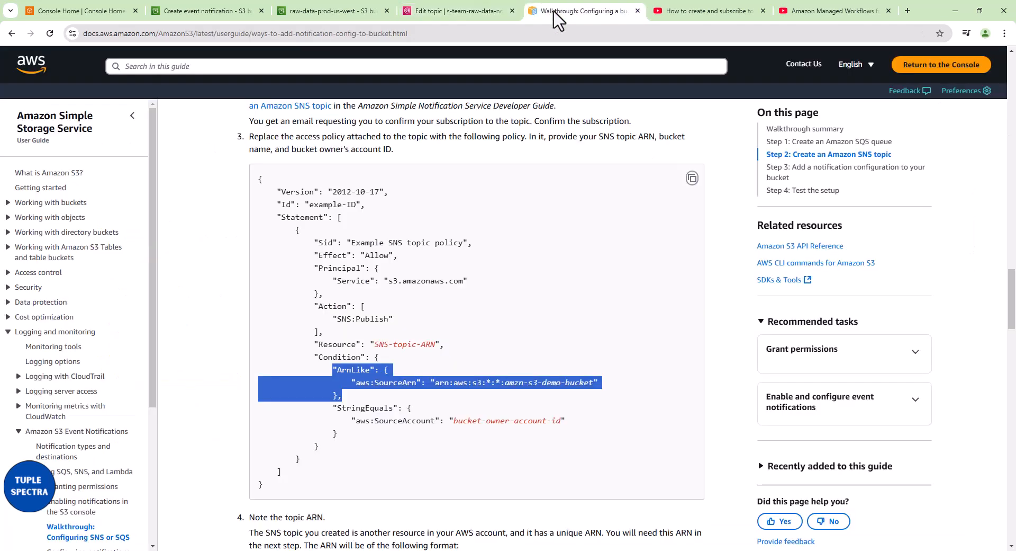
{"action": "left_click", "coordinate": [479, 13]}
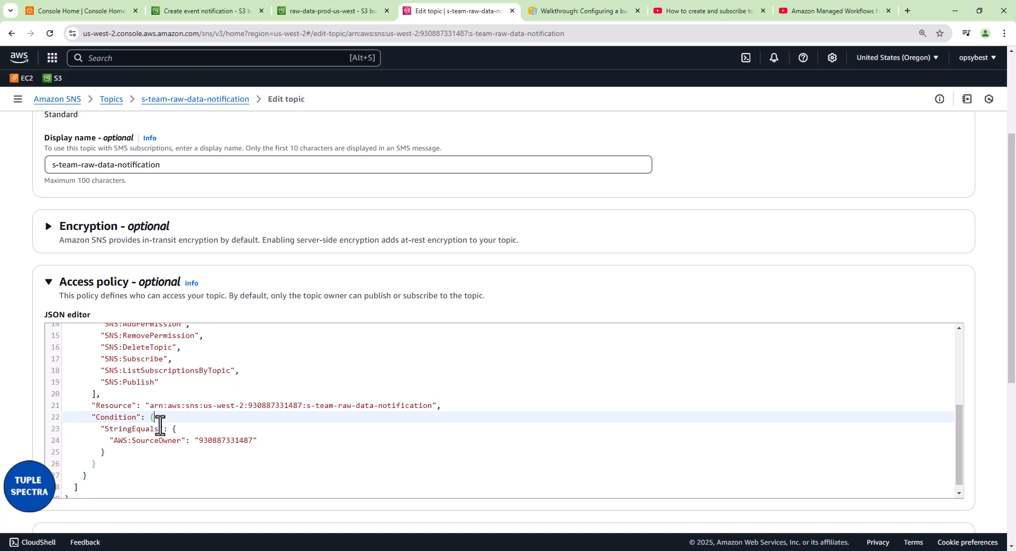
{"action": "key", "text": "Return"}
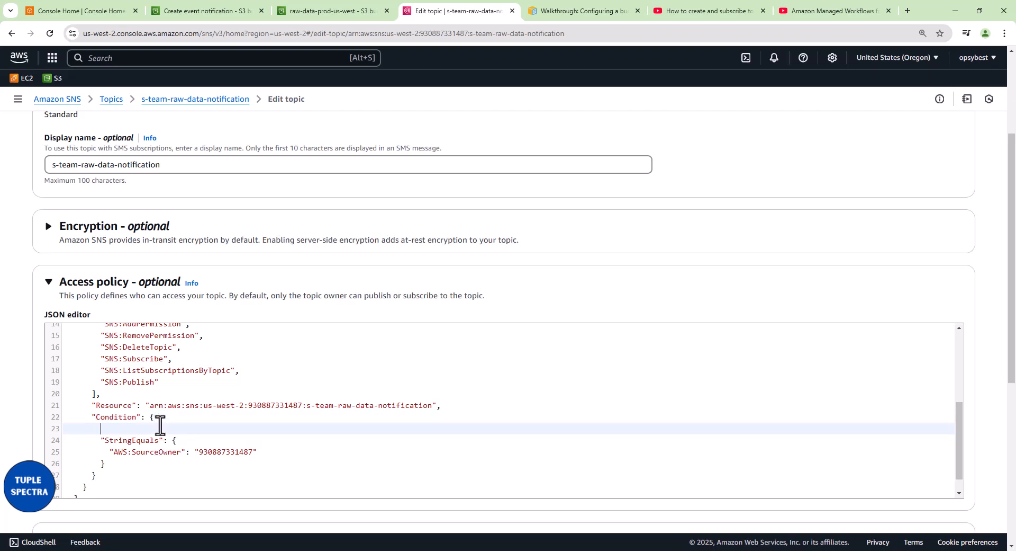
{"action": "key", "text": "ctrl+v"}
Check the inserted aws:SourceArn entry and its example bucket ARN against the walkthrough's policy.
{"action": "scroll", "coordinate": [186, 433], "scroll_direction": "down", "scroll_amount": 1}
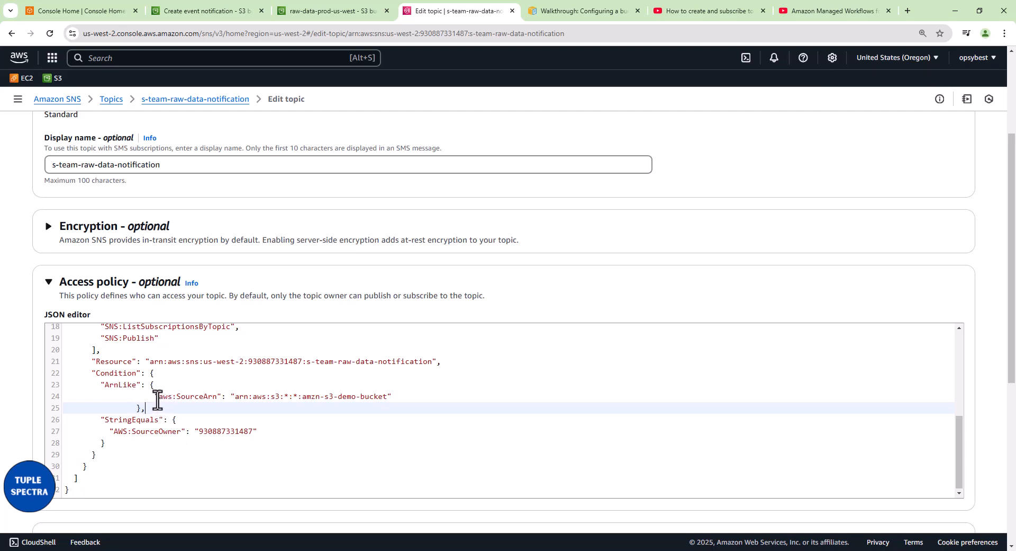
{"action": "left_click_drag", "start_coordinate": [158, 401], "coordinate": [381, 400]}
{"action": "left_click", "coordinate": [356, 420]}
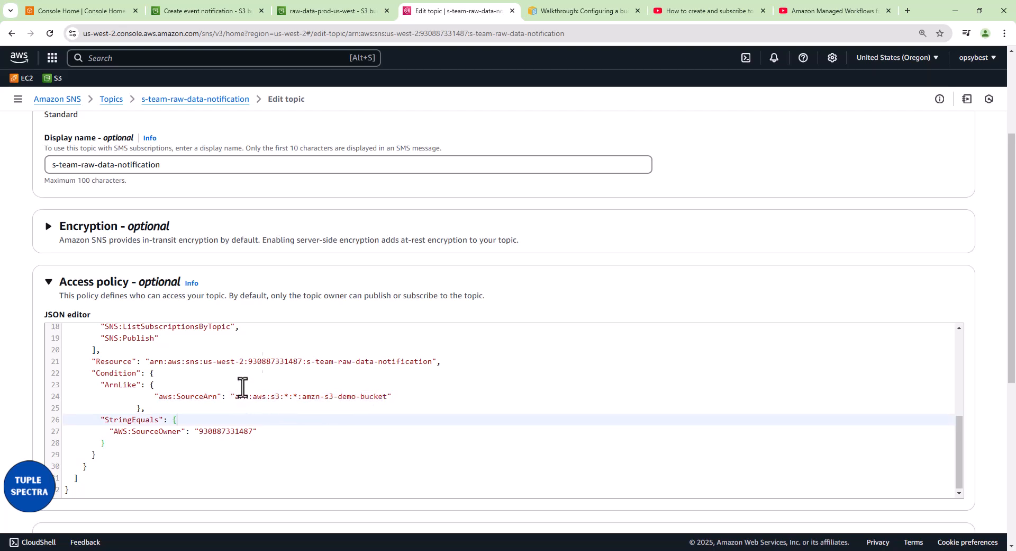
{"action": "left_click", "coordinate": [578, 8]}
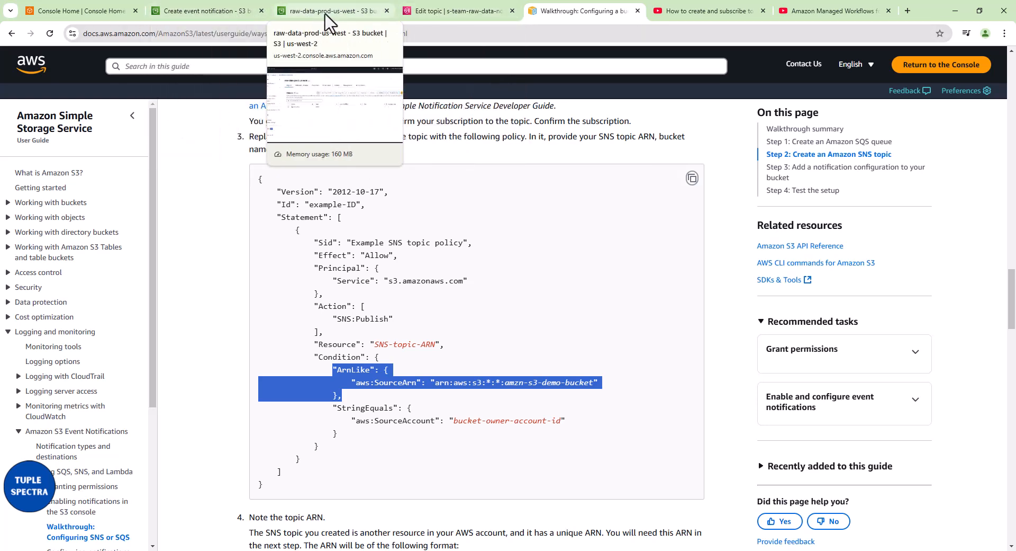
{"action": "left_click", "coordinate": [419, 11]}
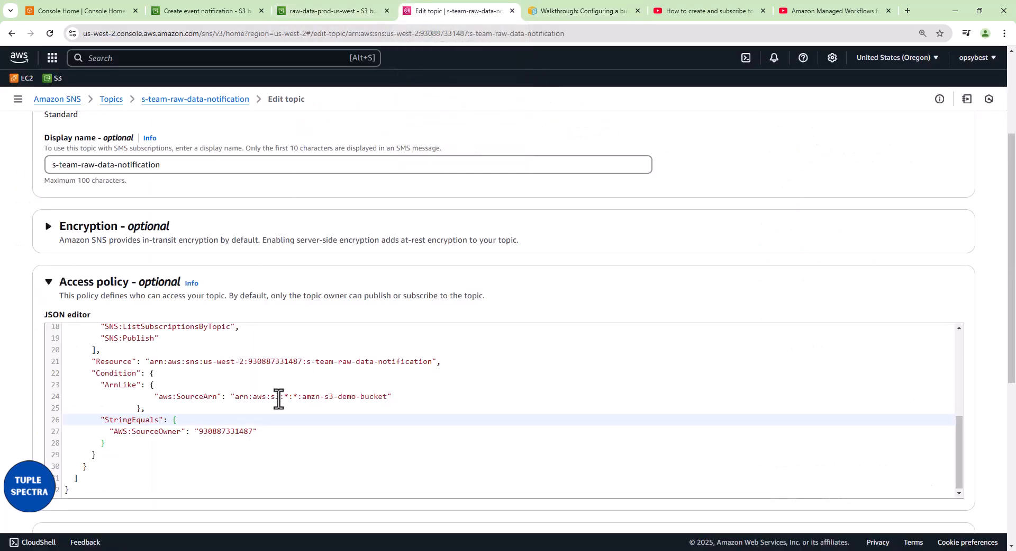
{"action": "left_click_drag", "start_coordinate": [233, 398], "coordinate": [385, 401]}
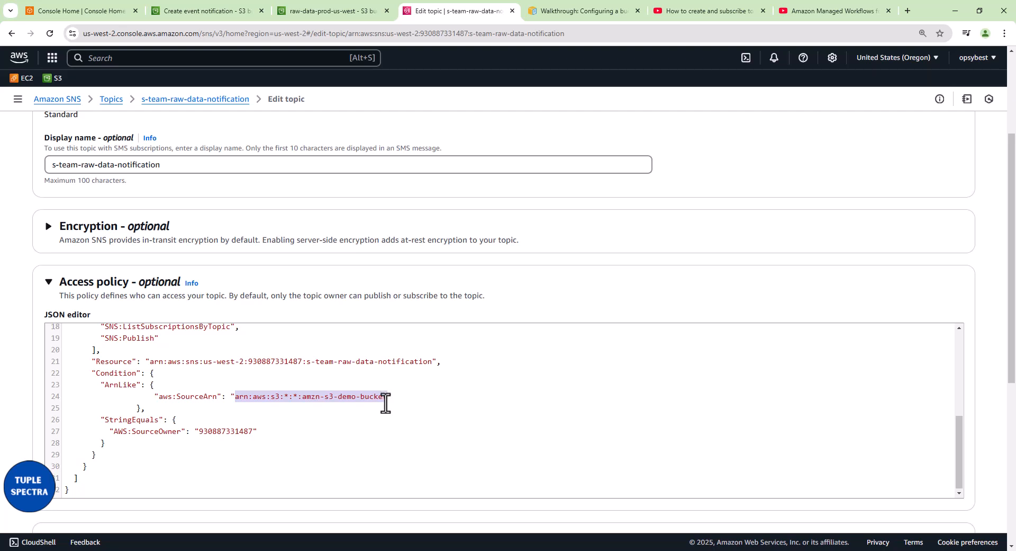
{"action": "left_click", "coordinate": [204, 405]}
{"action": "left_click_drag", "start_coordinate": [176, 397], "coordinate": [215, 398]}
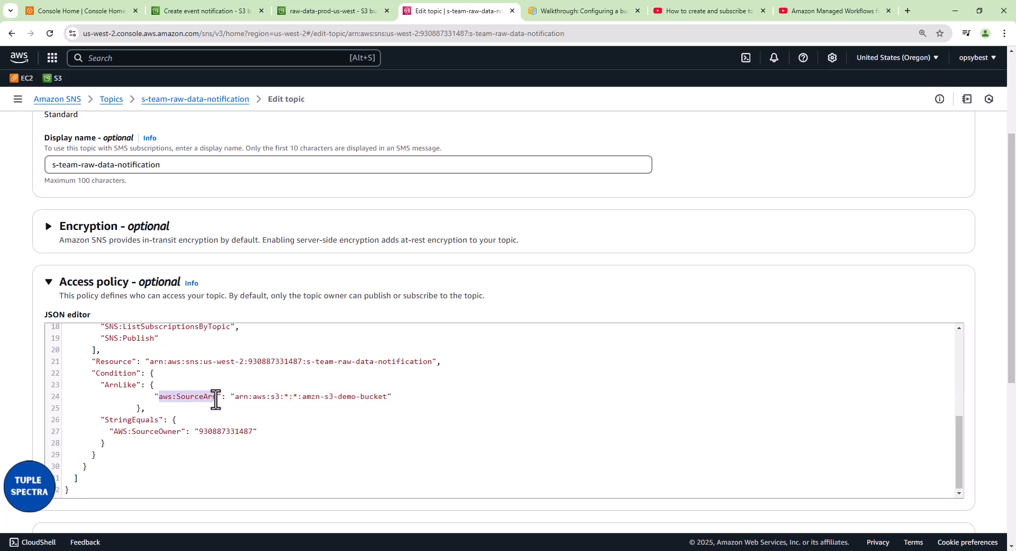
Copy the ARN of the raw-data-prod-us-west bucket from the S3 bucket list.
{"action": "left_click", "coordinate": [346, 13]}
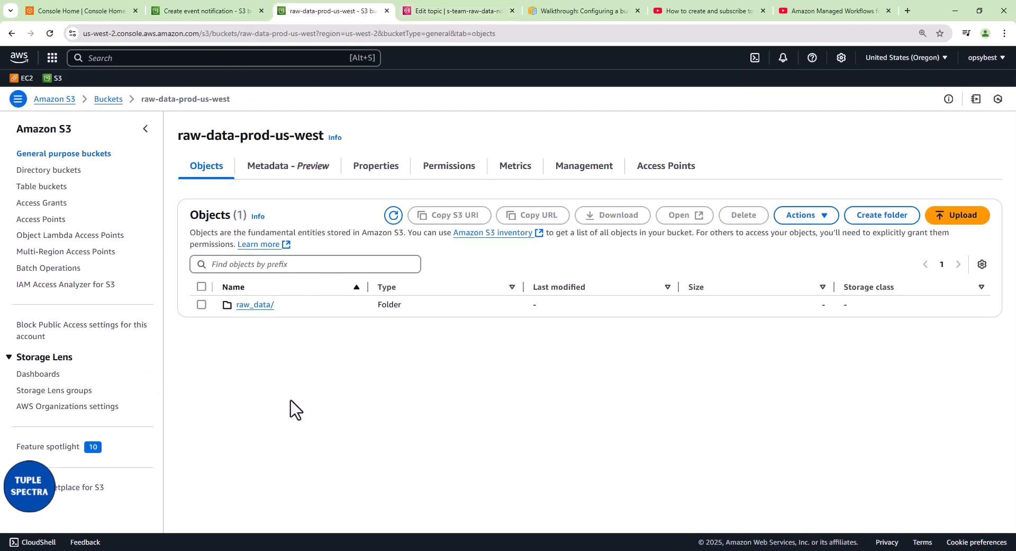
{"action": "left_click", "coordinate": [108, 99]}
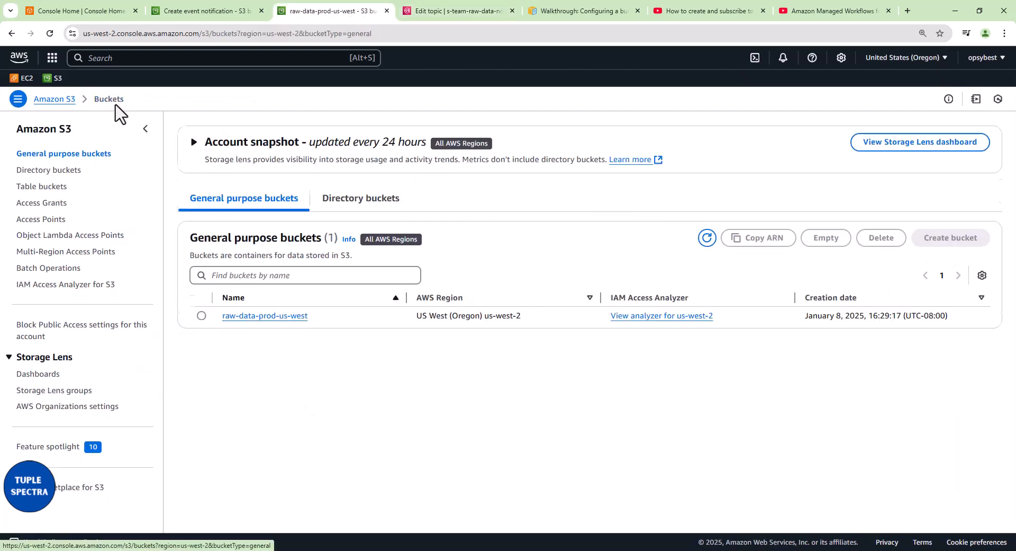
{"action": "left_click", "coordinate": [201, 315]}
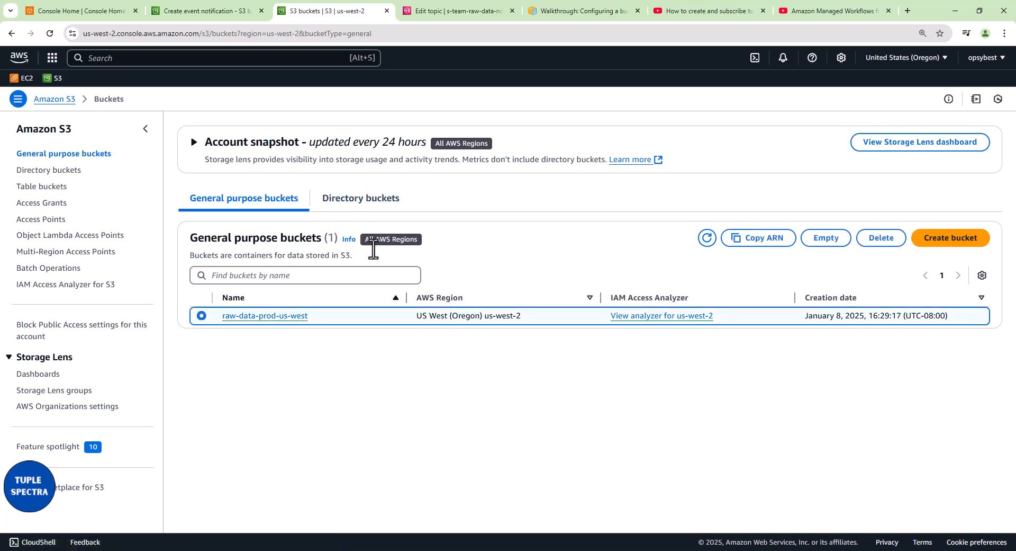
{"action": "left_click", "coordinate": [281, 317]}
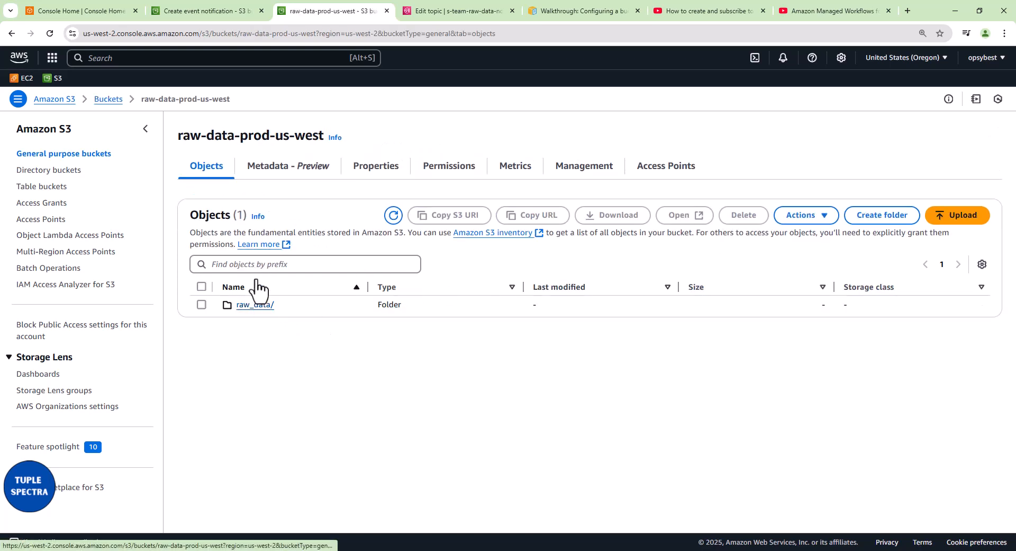
{"action": "left_click", "coordinate": [115, 101]}
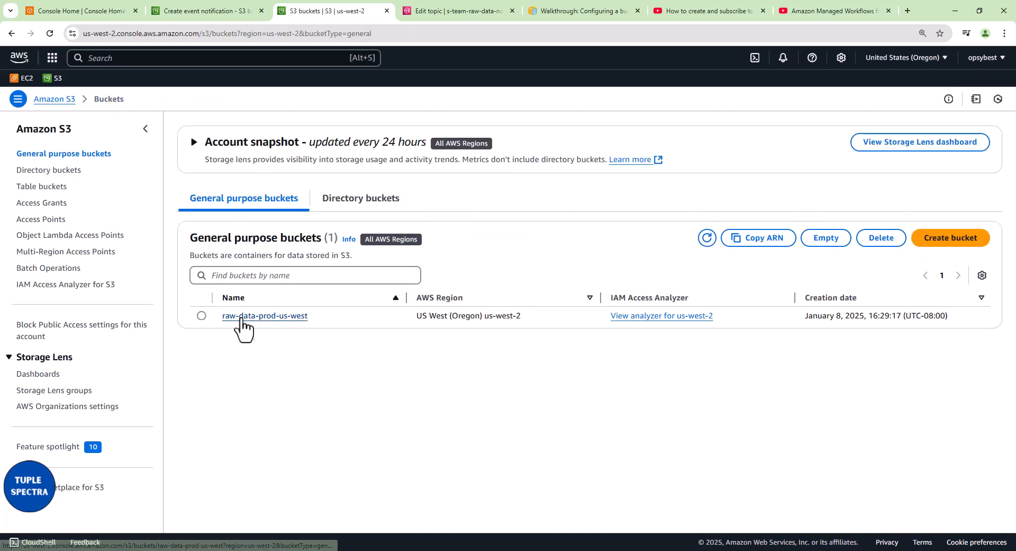
{"action": "left_click", "coordinate": [209, 316]}
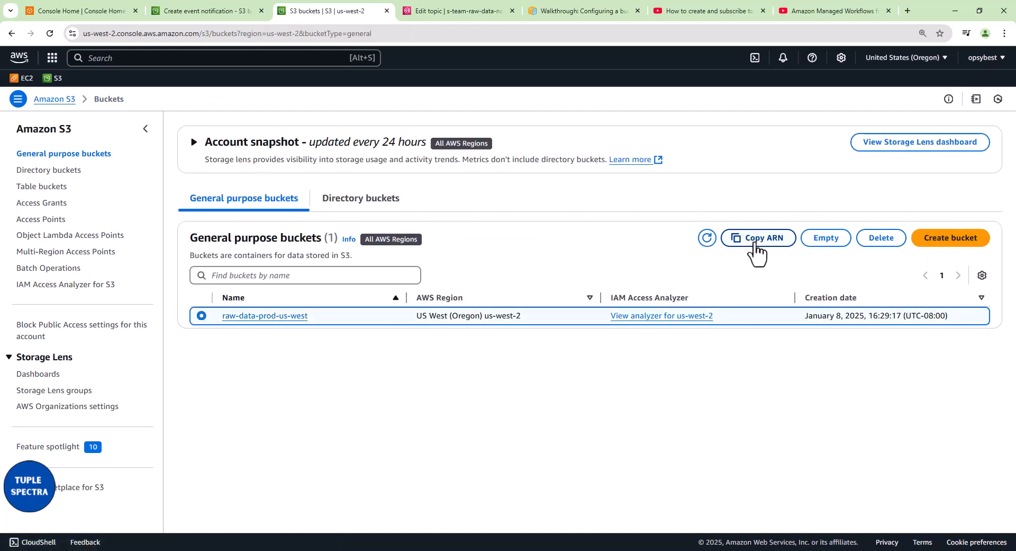
{"action": "left_click", "coordinate": [755, 245]}
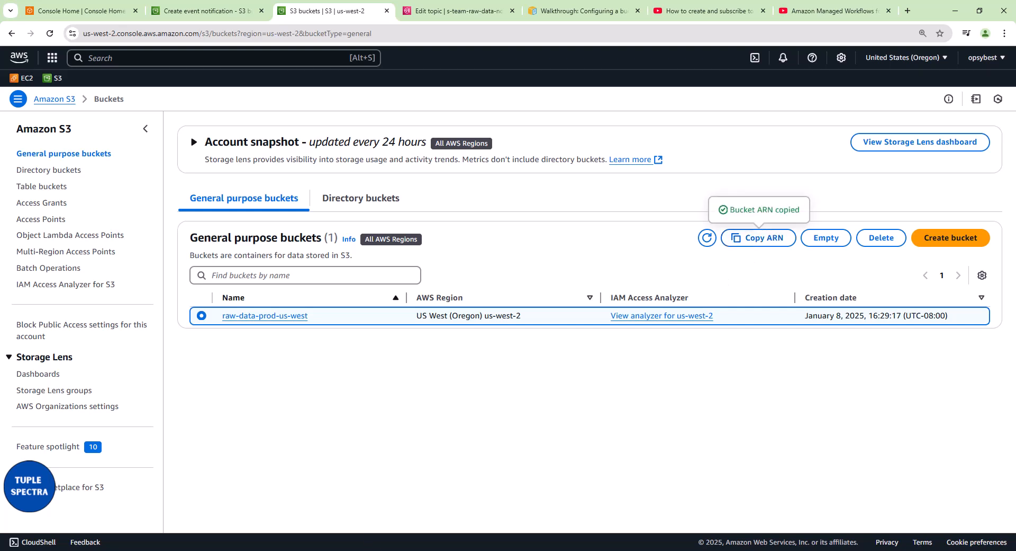
Replace the example ARN in the topic policy's aws:SourceArn with the bucket ARN arn:aws:s3:::raw-data-prod-us-west.
{"action": "left_click", "coordinate": [440, 12]}
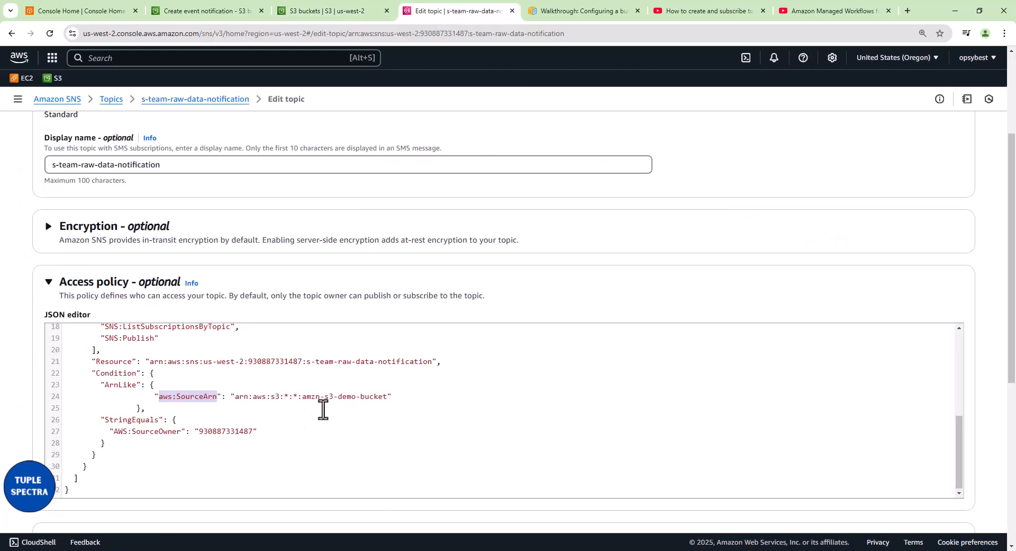
{"action": "left_click", "coordinate": [233, 397]}
{"action": "left_click", "coordinate": [248, 407]}
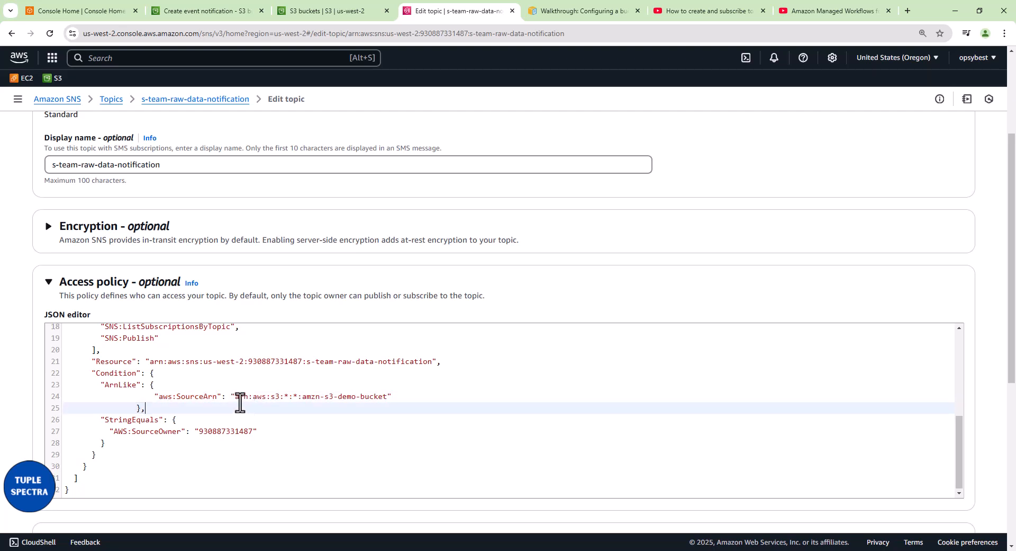
{"action": "left_click_drag", "start_coordinate": [235, 399], "coordinate": [388, 398]}
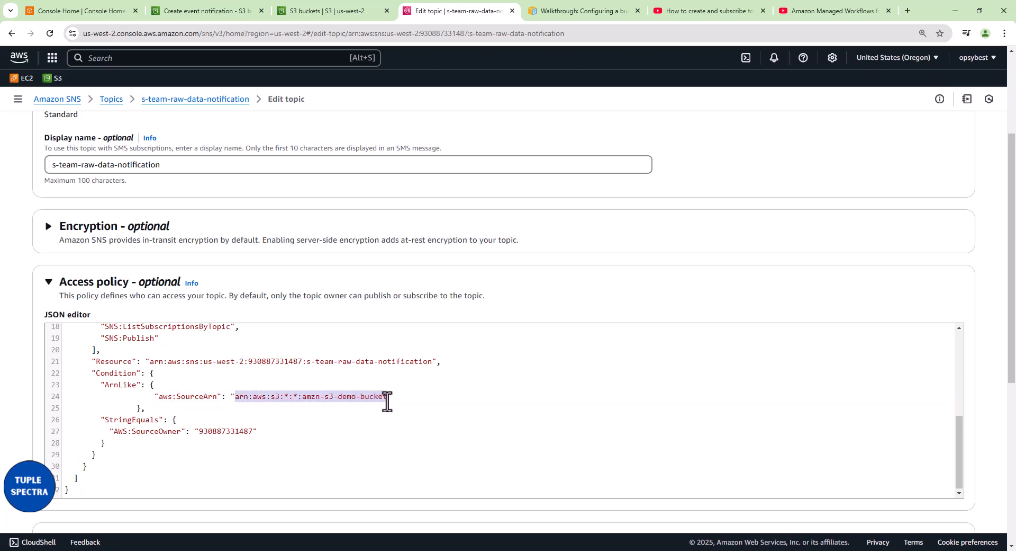
{"action": "key", "text": "BackSpace"}
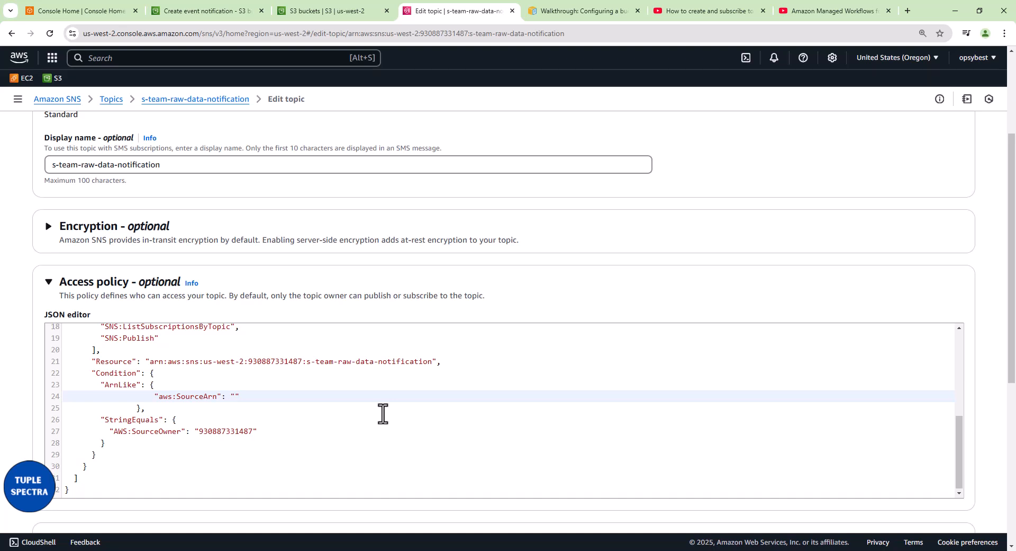
{"action": "key", "text": "ctrl+v"}
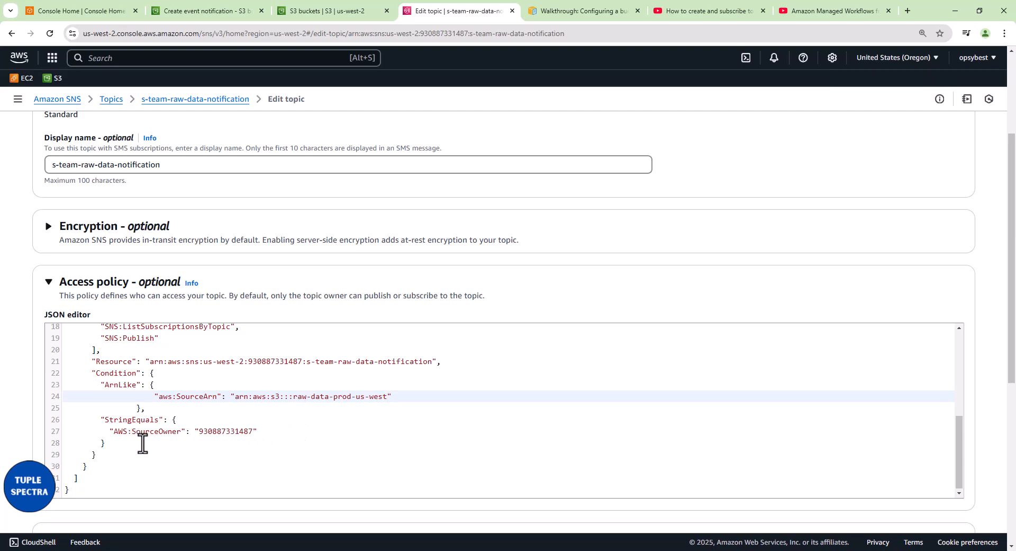
Delete the StringEquals block with AWS:SourceOwner from the policy's Condition, along with the comma after the ArnLike block.
{"action": "left_click", "coordinate": [178, 422]}
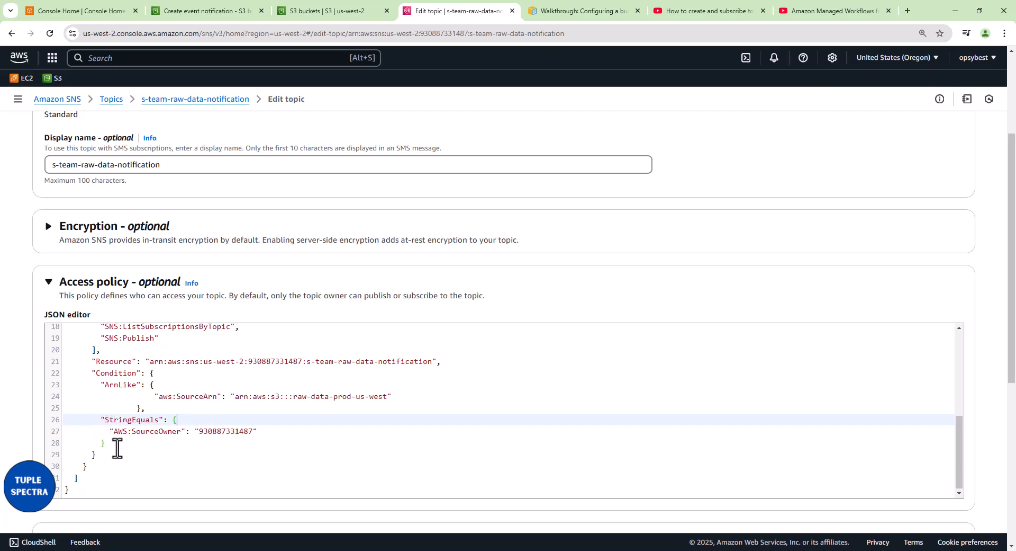
{"action": "left_click_drag", "start_coordinate": [106, 448], "coordinate": [69, 420]}
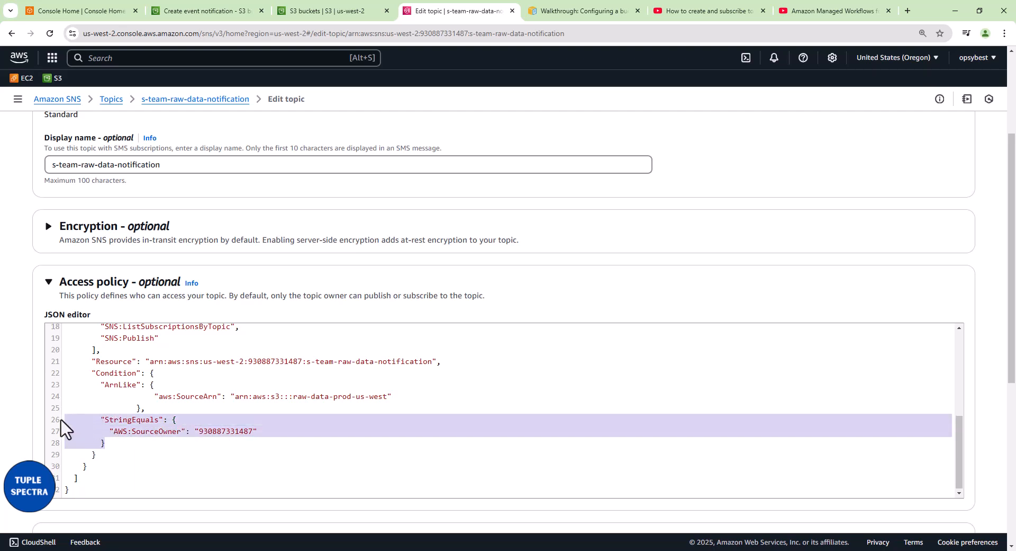
{"action": "key", "text": "BackSpace"}
{"action": "key", "text": "BackSpace"}
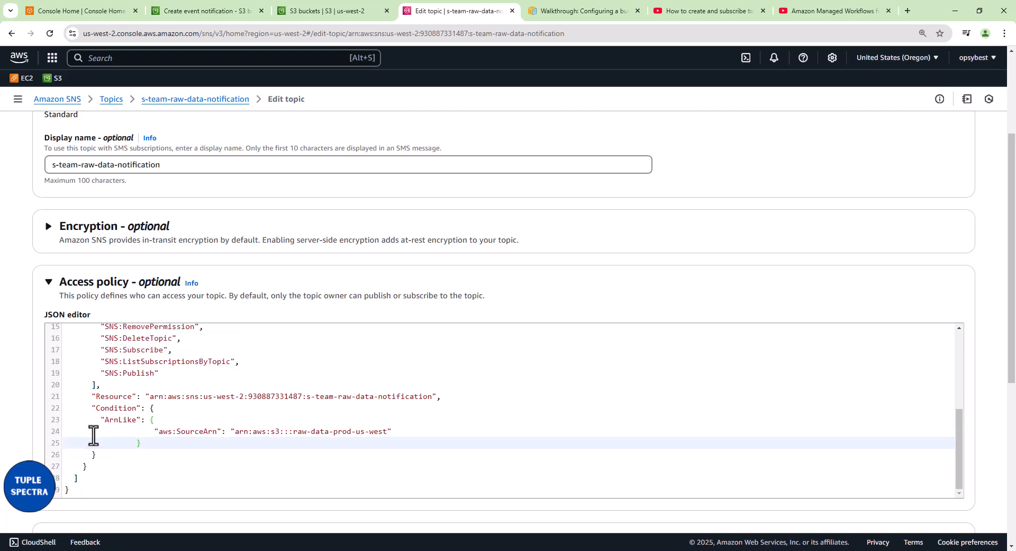
Review the edited access policy, save the s-team-raw-data-notification topic, and dismiss the save notice.
{"action": "scroll", "coordinate": [286, 450], "scroll_direction": "up", "scroll_amount": 2}
{"action": "scroll", "coordinate": [359, 424], "scroll_direction": "up", "scroll_amount": 5}
{"action": "scroll", "coordinate": [378, 416], "scroll_direction": "down", "scroll_amount": 4}
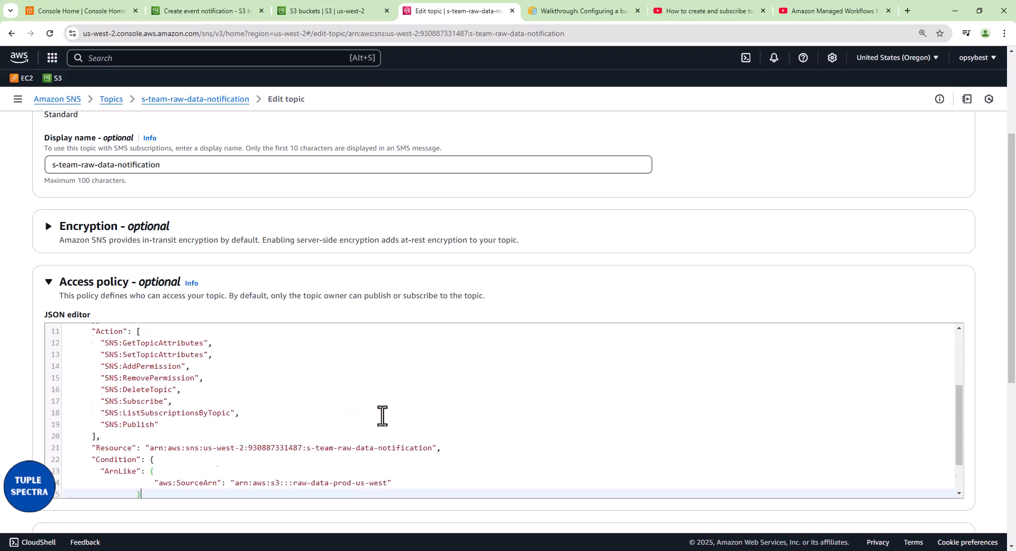
{"action": "scroll", "coordinate": [382, 415], "scroll_direction": "down", "scroll_amount": 2}
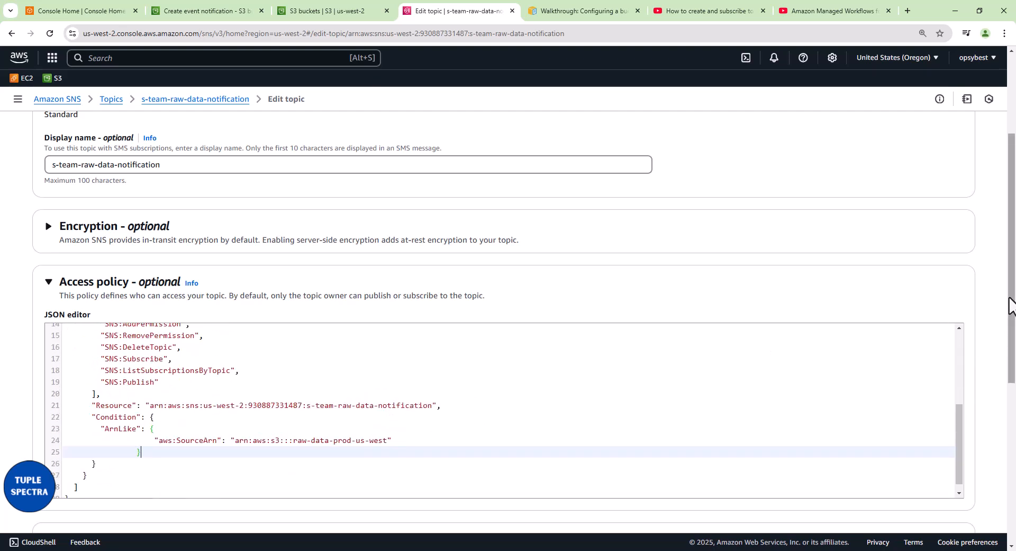
{"action": "left_click_drag", "start_coordinate": [1011, 304], "coordinate": [1010, 479]}
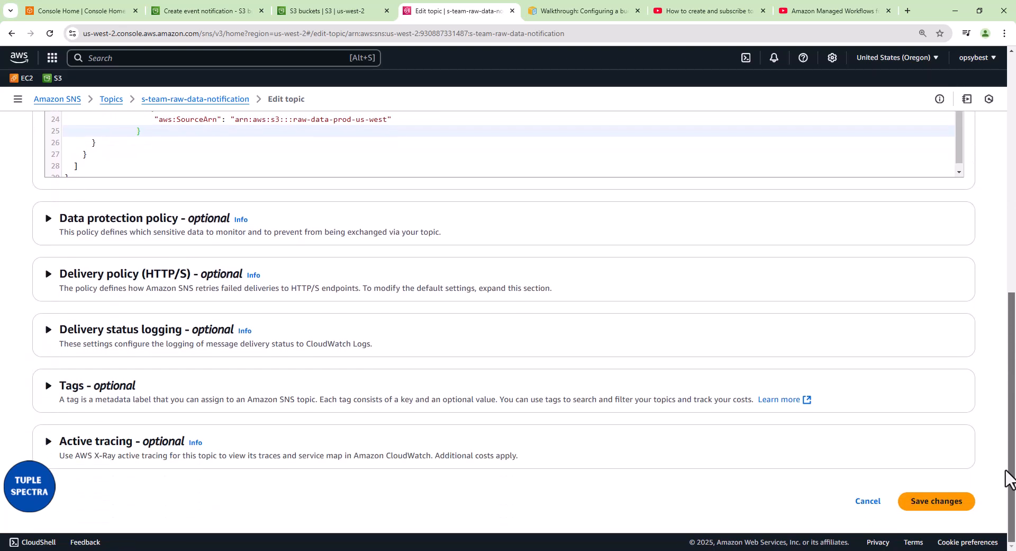
{"action": "left_click", "coordinate": [922, 505]}
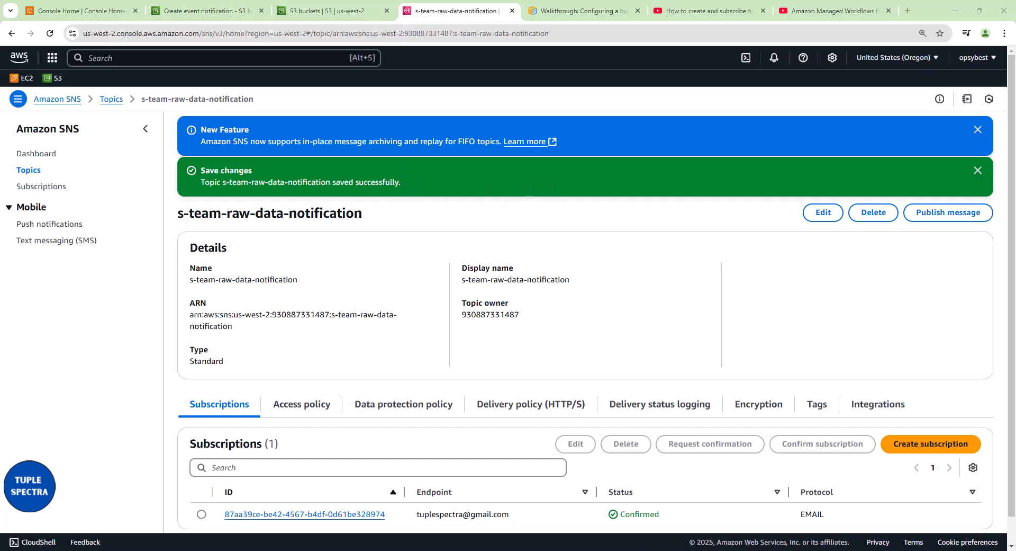
{"action": "left_click", "coordinate": [977, 174]}
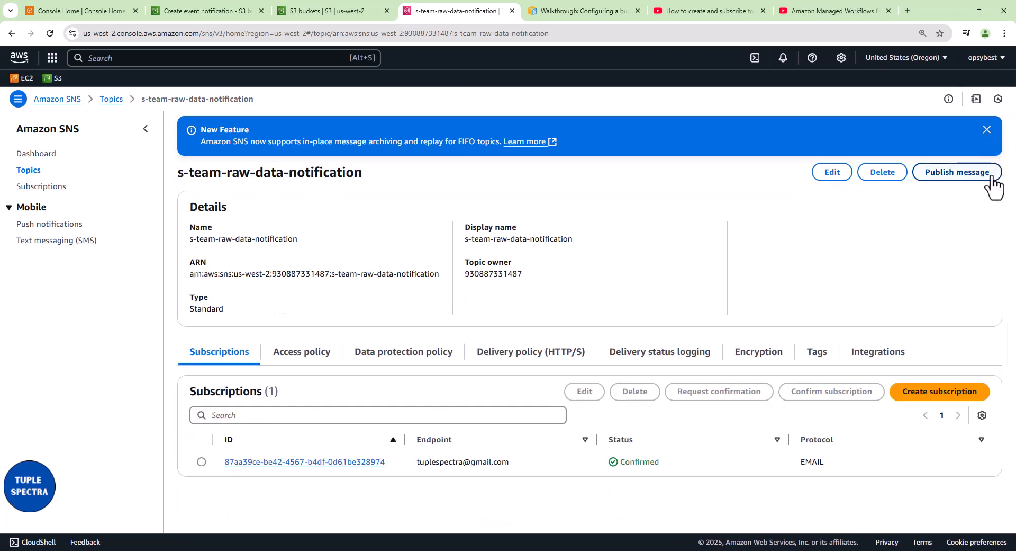
Return to the bucket's event notification form, check its settings, and save s-team-raw-data-upload-notification again.
{"action": "left_click", "coordinate": [326, 12]}
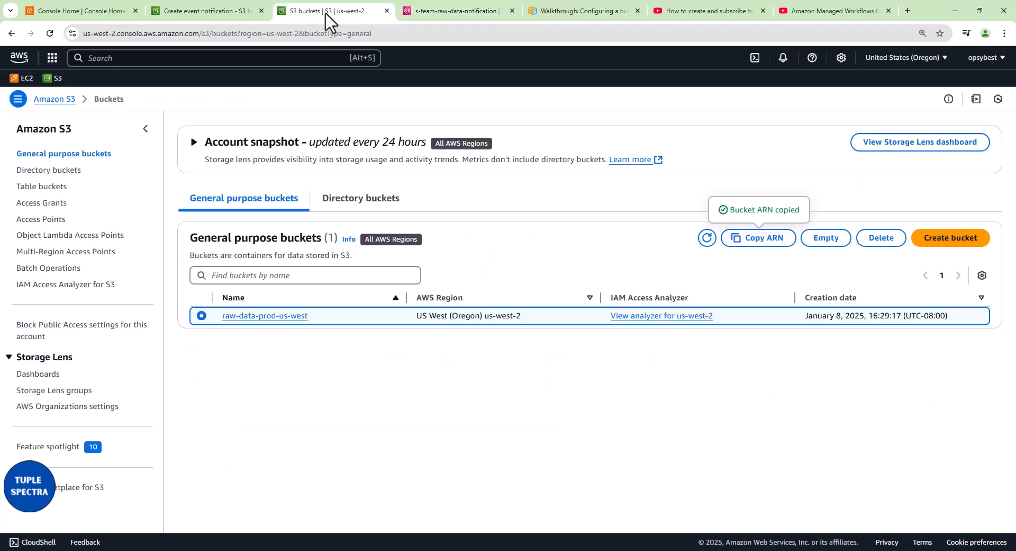
{"action": "left_click", "coordinate": [193, 12]}
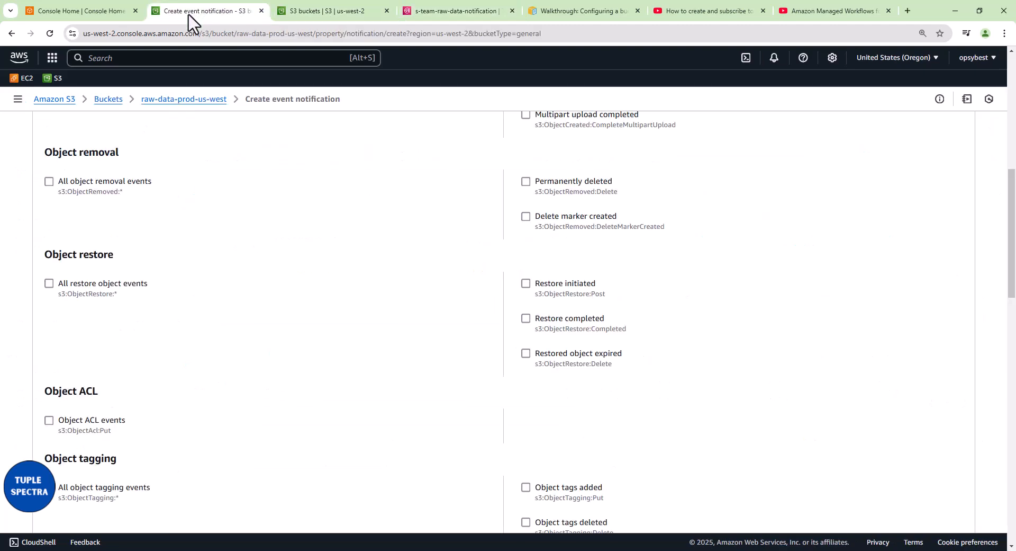
{"action": "scroll", "coordinate": [297, 286], "scroll_direction": "up", "scroll_amount": 2}
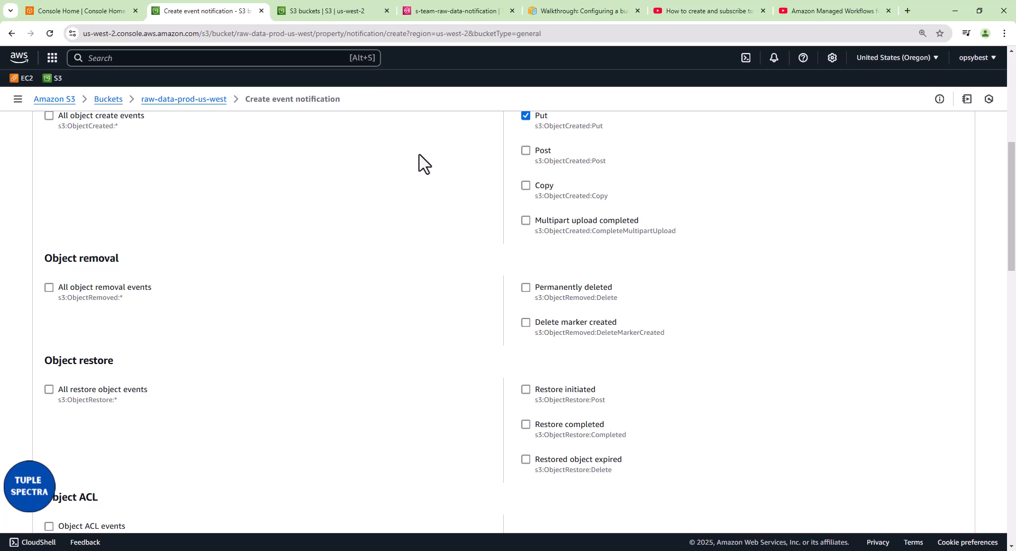
{"action": "scroll", "coordinate": [365, 238], "scroll_direction": "up", "scroll_amount": 6}
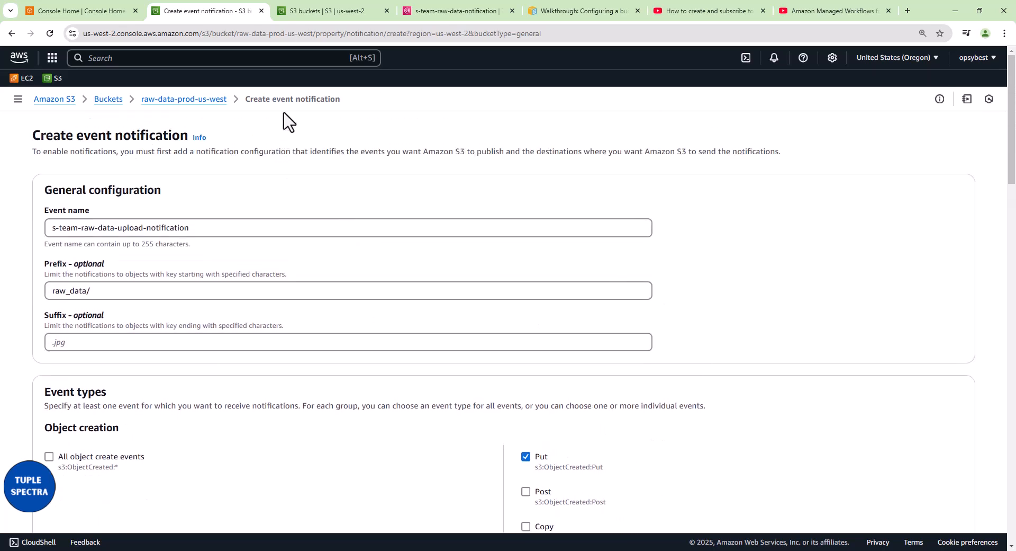
{"action": "left_click", "coordinate": [454, 11]}
{"action": "left_click", "coordinate": [238, 14]}
{"action": "scroll", "coordinate": [408, 442], "scroll_direction": "down", "scroll_amount": 10}
{"action": "scroll", "coordinate": [715, 401], "scroll_direction": "down", "scroll_amount": 15}
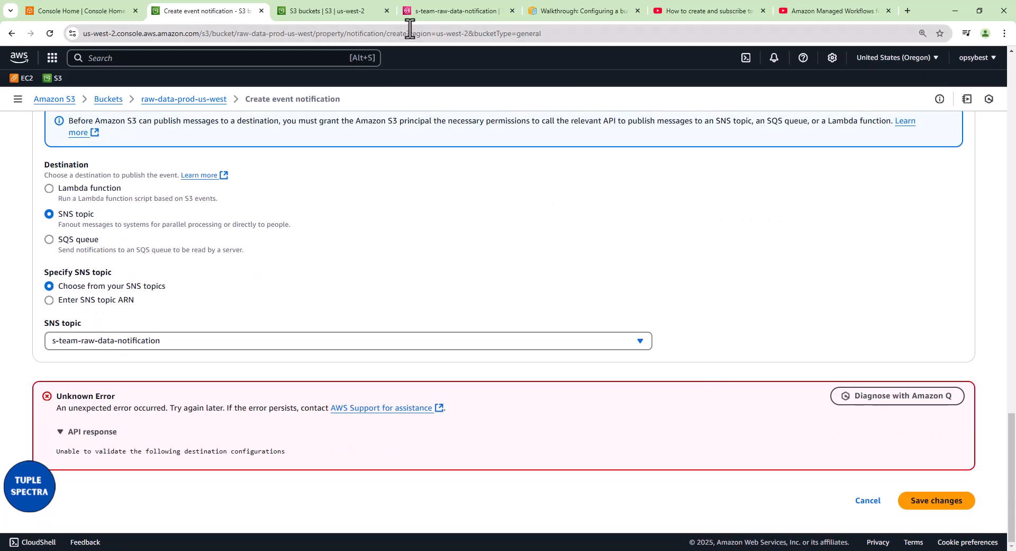
{"action": "left_click", "coordinate": [432, 12]}
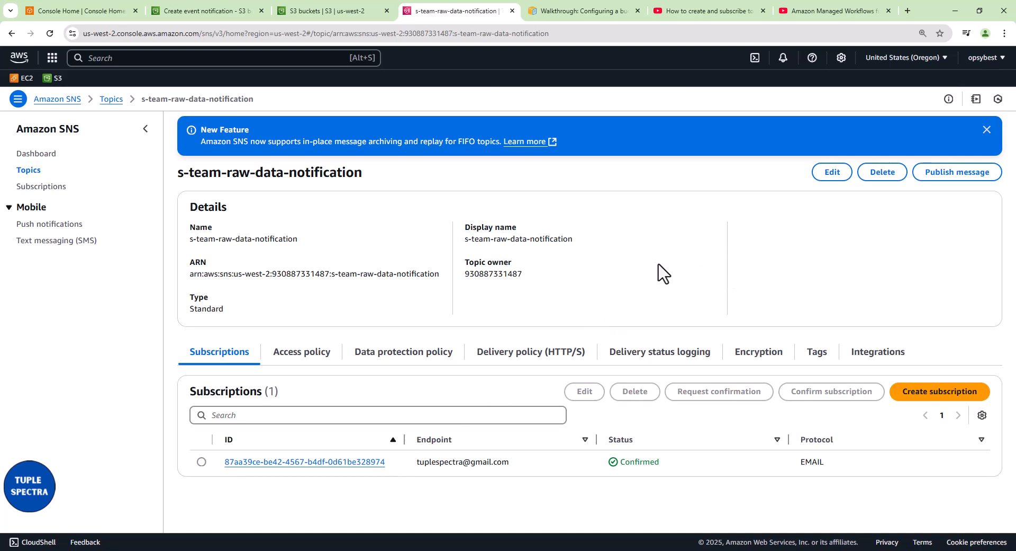
{"action": "left_click", "coordinate": [201, 13]}
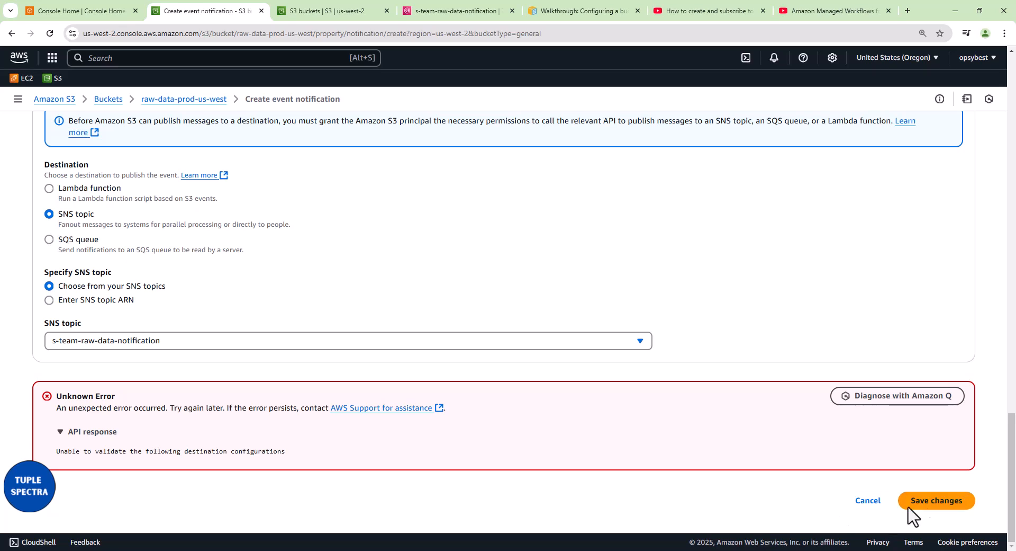
{"action": "left_click", "coordinate": [939, 509]}
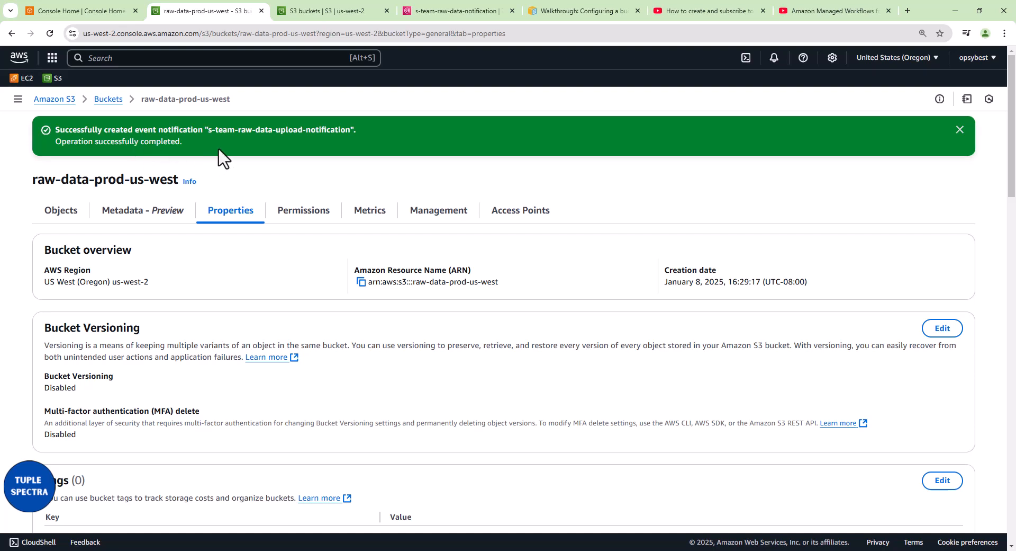
Switch to Gmail and examine the bucket name in the Amazon S3 Notification test event email.
{"action": "left_click", "coordinate": [437, 13]}
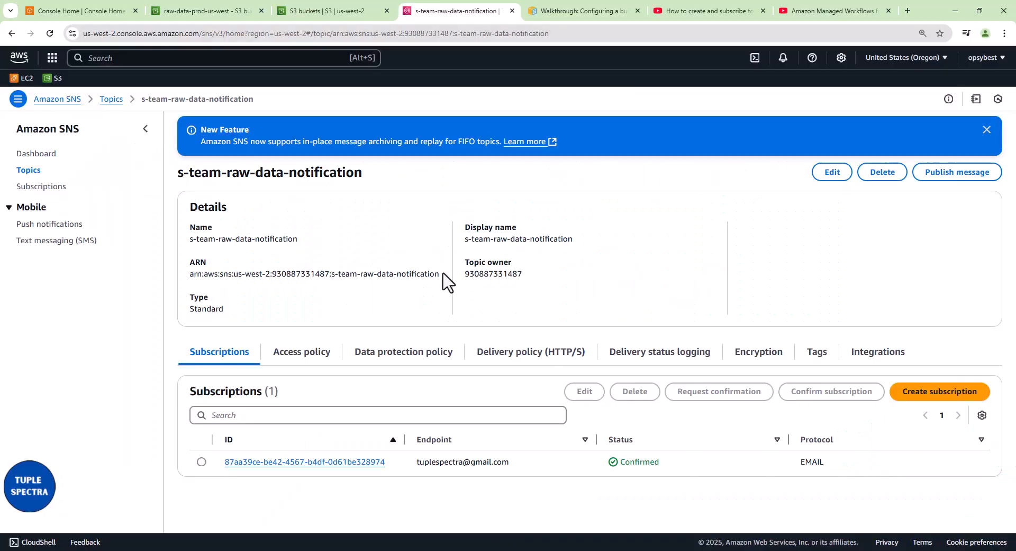
{"action": "left_click", "coordinate": [217, 11]}
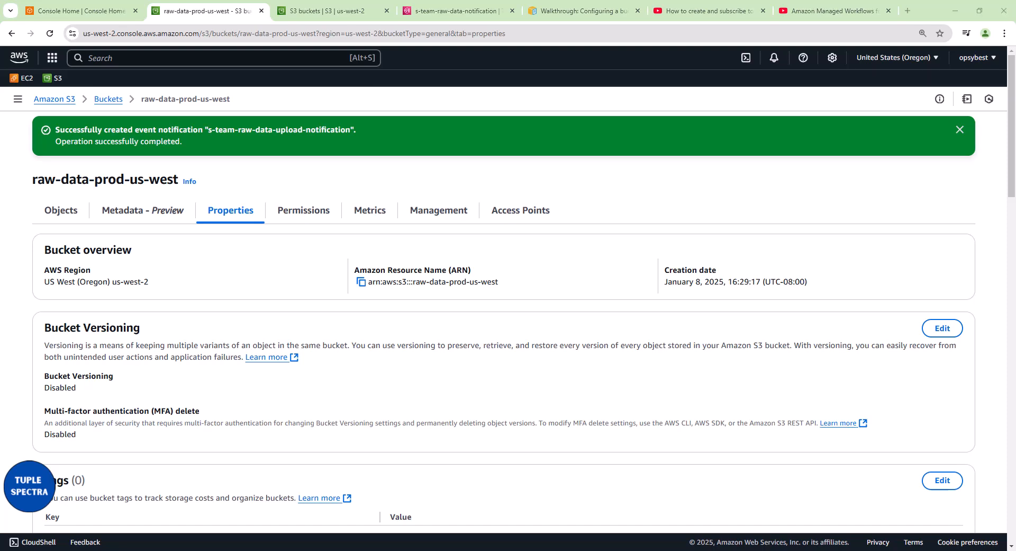
{"action": "left_click_drag", "start_coordinate": [1015, 88], "coordinate": [374, 89]}
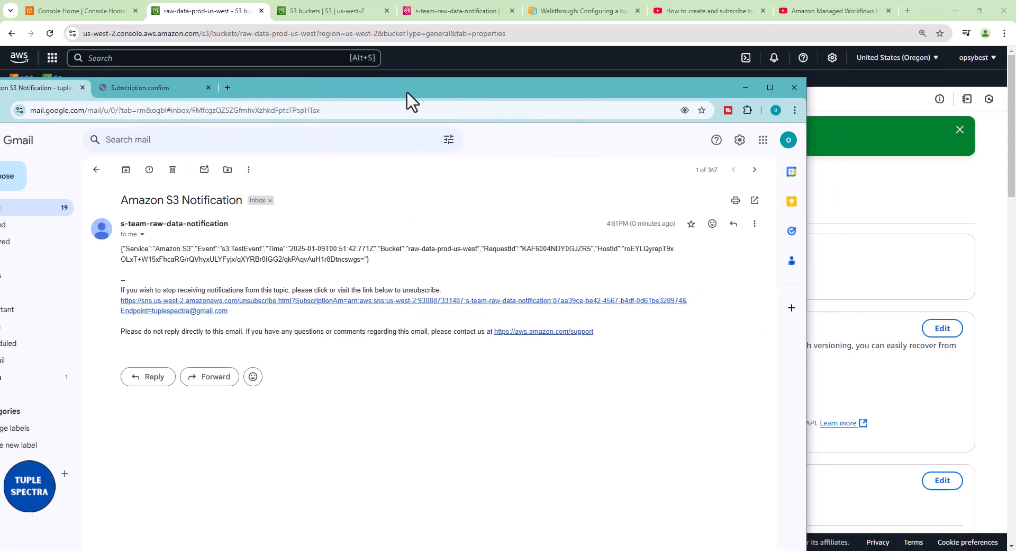
{"action": "double_click", "coordinate": [413, 91]}
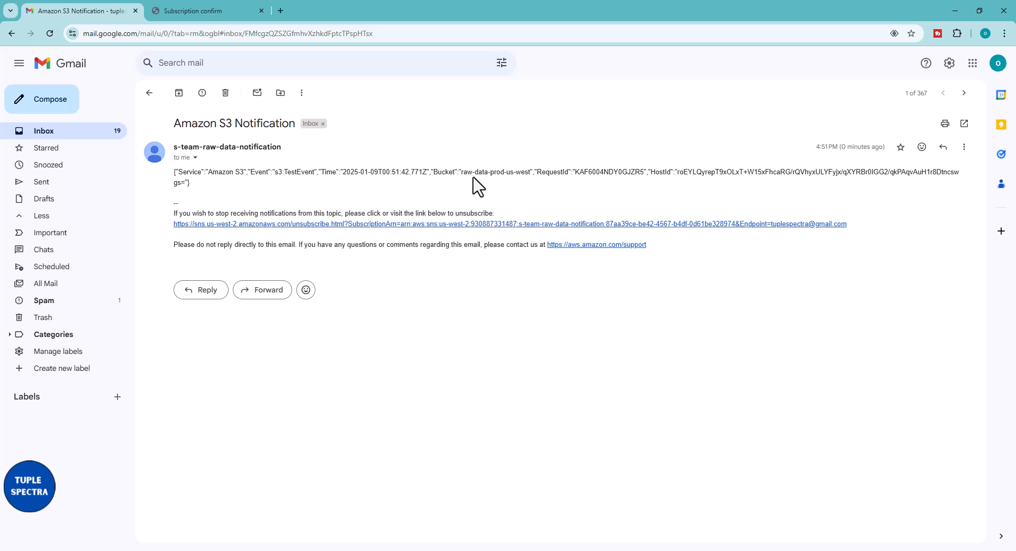
{"action": "left_click_drag", "start_coordinate": [461, 172], "coordinate": [535, 175]}
Review the S3 upload to SNS to email diagram in the PowerPoint slide show, and return to the S3 console.
{"action": "left_click", "coordinate": [576, 549]}
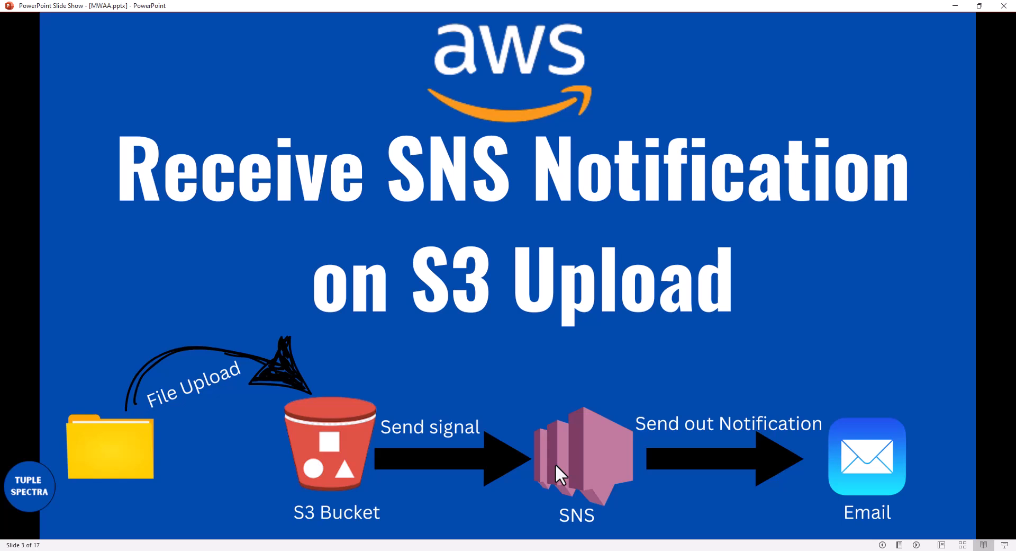
{"action": "left_click", "coordinate": [957, 5]}
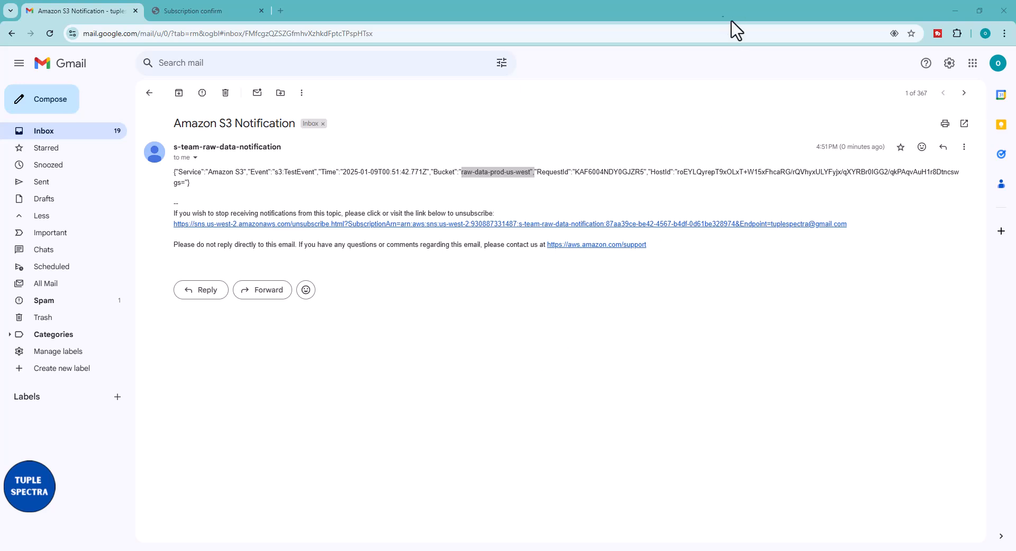
{"action": "left_click", "coordinate": [662, 7]}
{"action": "left_click_drag", "start_coordinate": [662, 7], "coordinate": [1015, 1]}
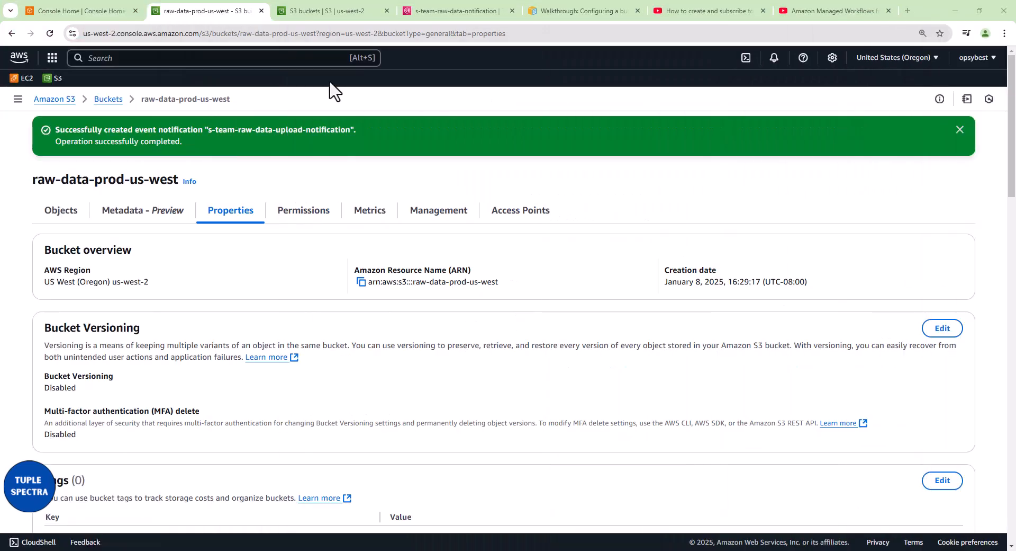
Open the raw_data/ folder of the raw-data-prod-us-west bucket and add us_city.csv to the files for upload.
{"action": "scroll", "coordinate": [303, 360], "scroll_direction": "down", "scroll_amount": 1}
{"action": "scroll", "coordinate": [303, 360], "scroll_direction": "up", "scroll_amount": 3}
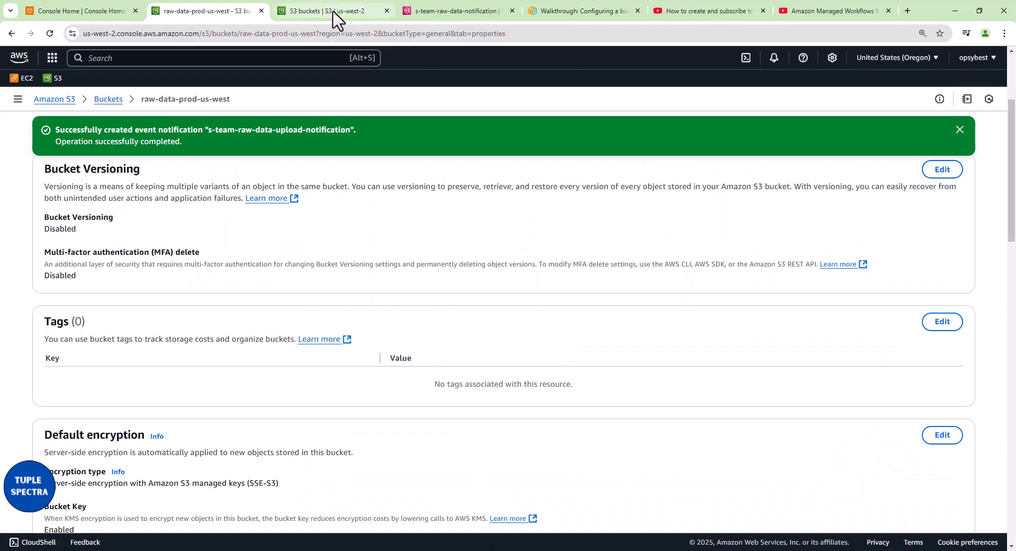
{"action": "left_click", "coordinate": [333, 13]}
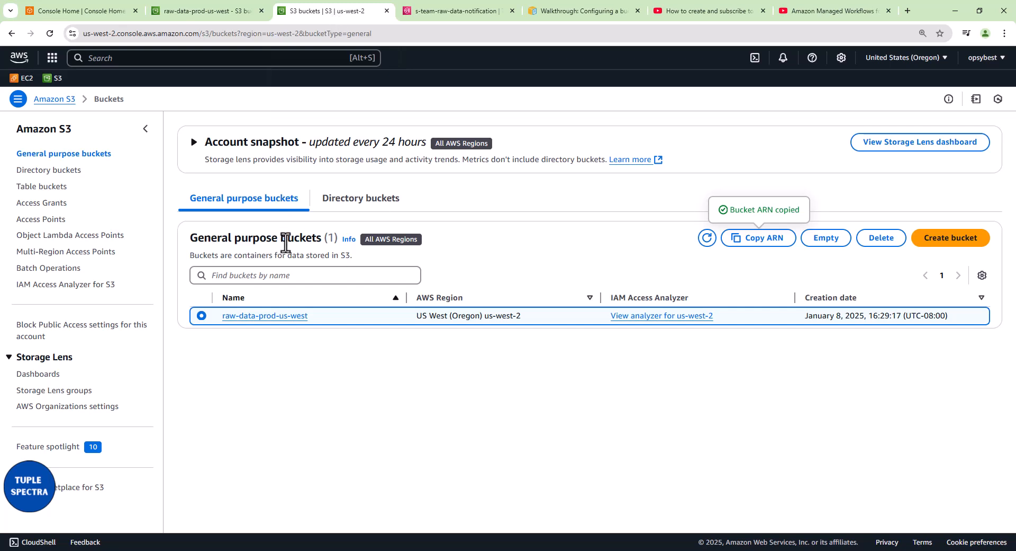
{"action": "left_click", "coordinate": [281, 316]}
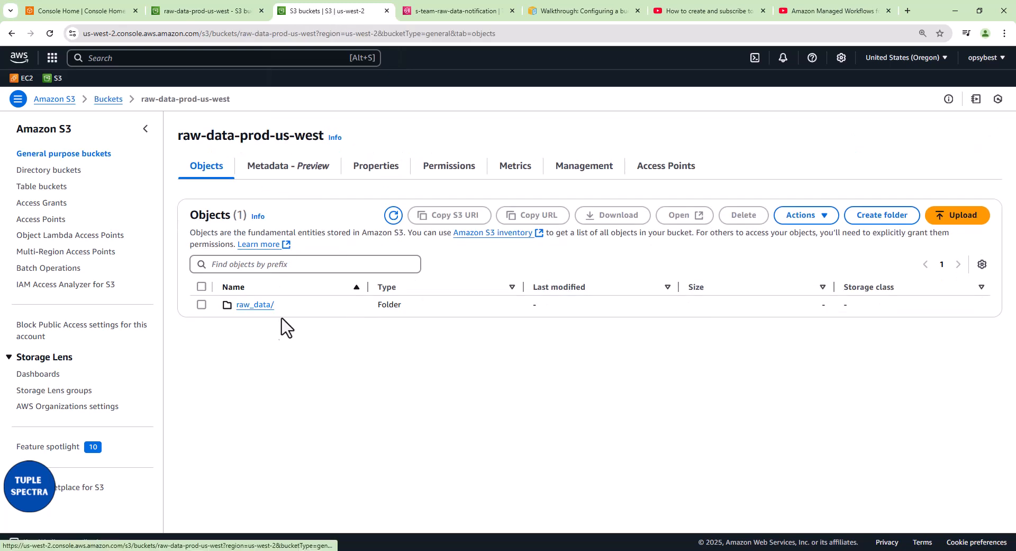
{"action": "left_click", "coordinate": [250, 306]}
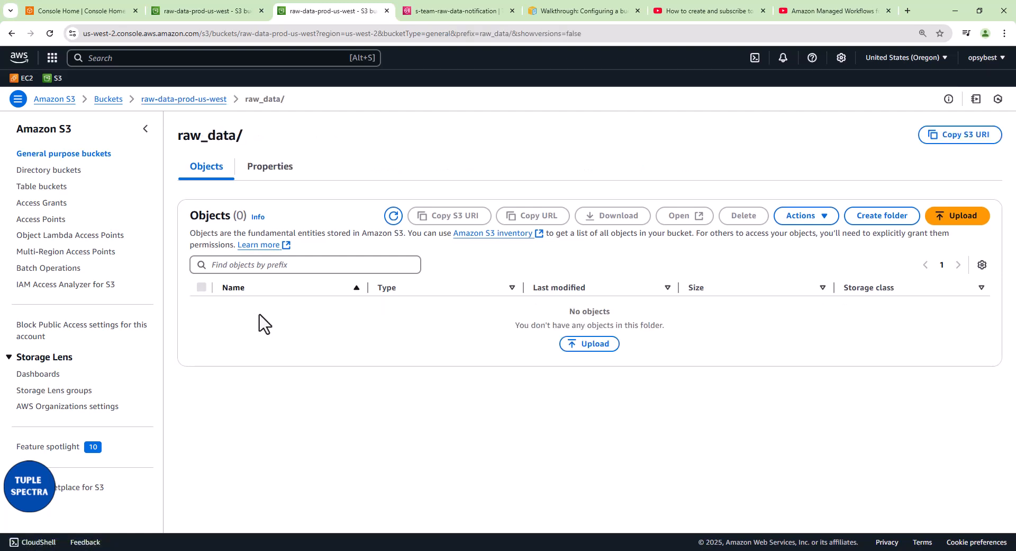
{"action": "left_click", "coordinate": [521, 550]}
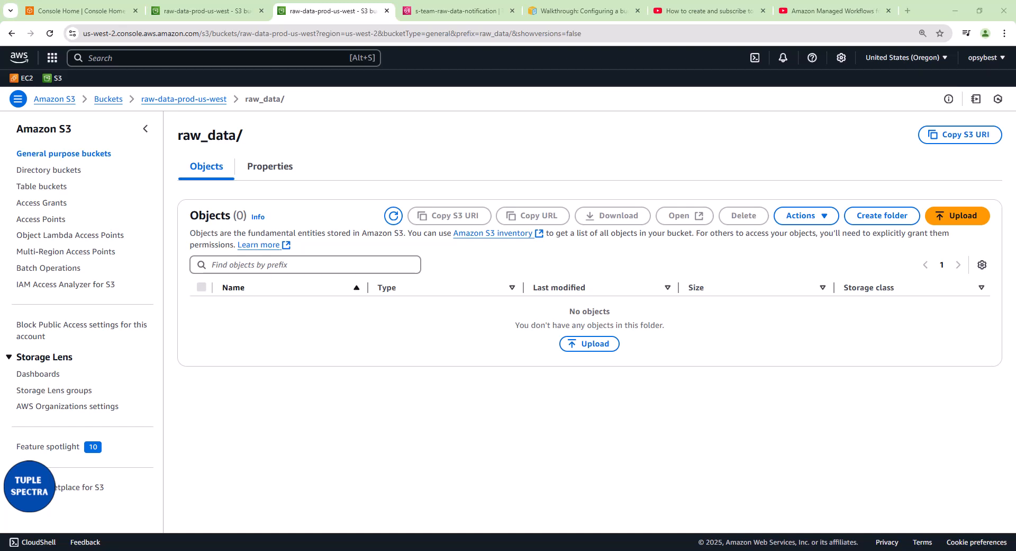
{"action": "left_click_drag", "start_coordinate": [521, 550], "coordinate": [436, 324]}
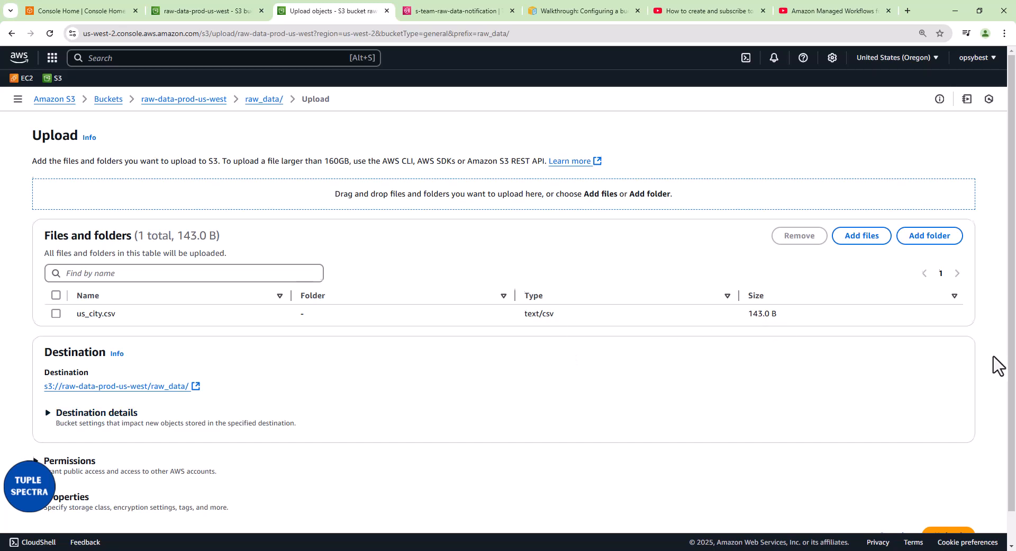
{"action": "scroll", "coordinate": [995, 368], "scroll_direction": "down", "scroll_amount": 1}
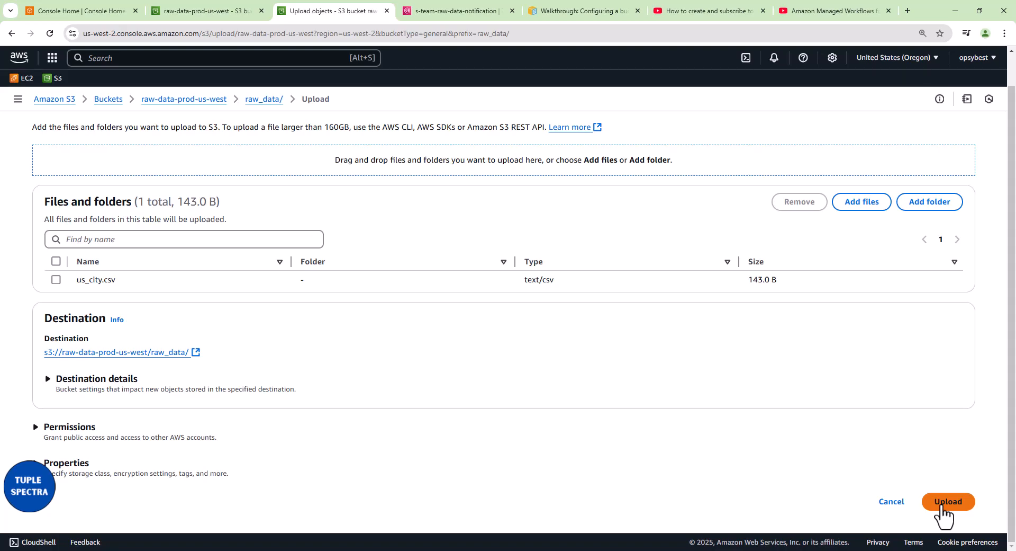
Upload us_city.csv to the raw_data/ folder of the raw-data-prod-us-west bucket.
{"action": "key", "text": "alt+Tab"}
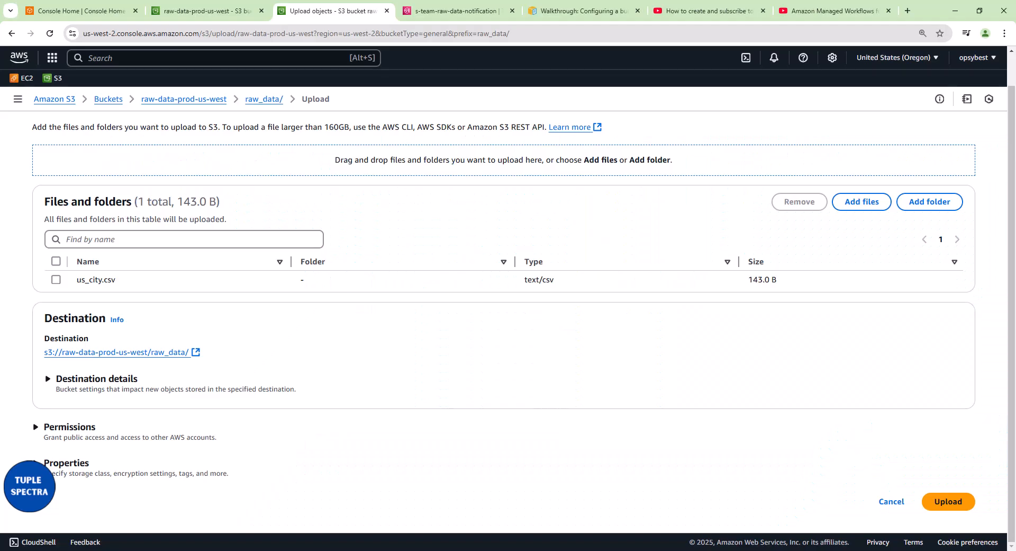
{"action": "left_click", "coordinate": [945, 505]}
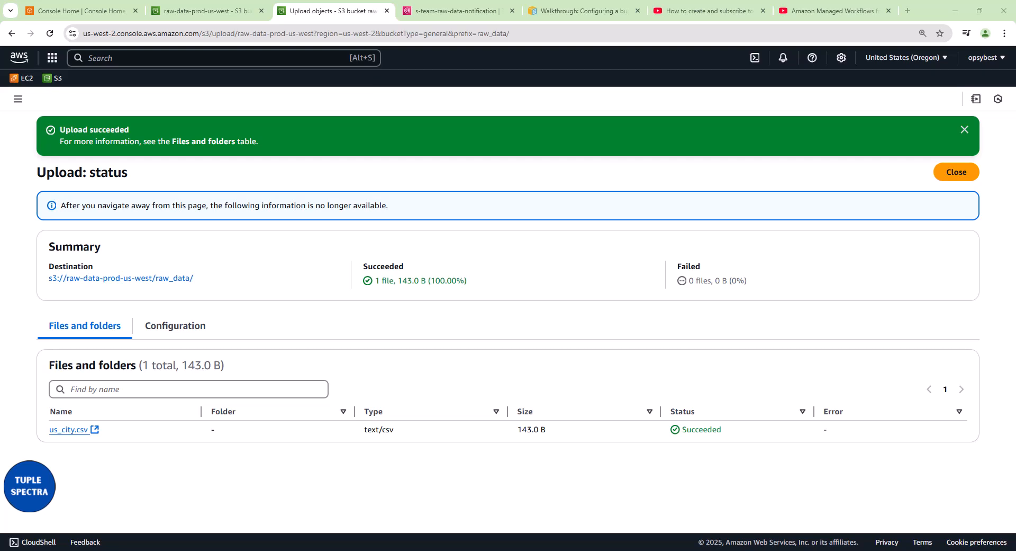
Switch to Gmail and examine the event source, region, event name, object key, and size in the newest Amazon S3 Notification message.
{"action": "left_click_drag", "start_coordinate": [1015, 72], "coordinate": [444, 76]}
{"action": "double_click", "coordinate": [444, 76]}
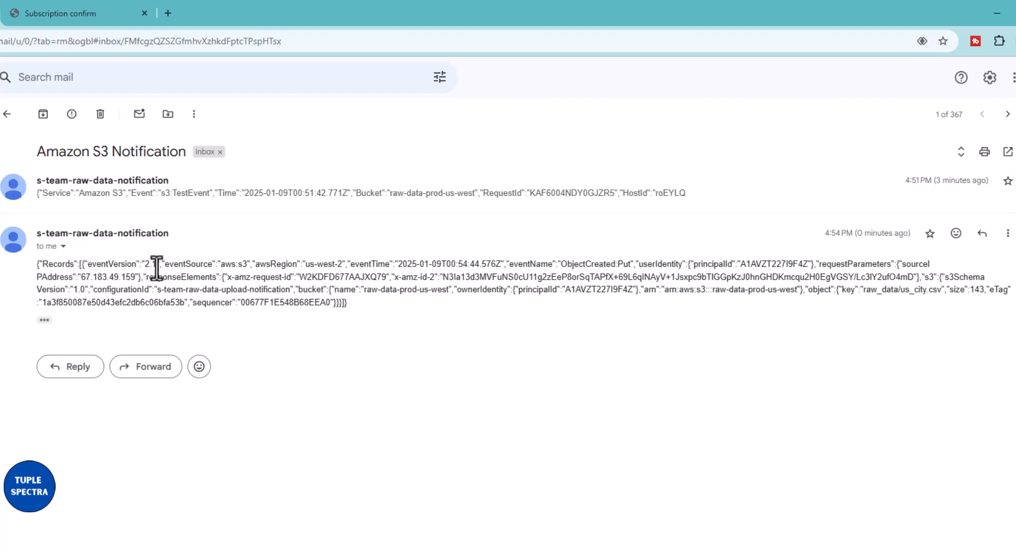
{"action": "left_click_drag", "start_coordinate": [224, 263], "coordinate": [342, 264]}
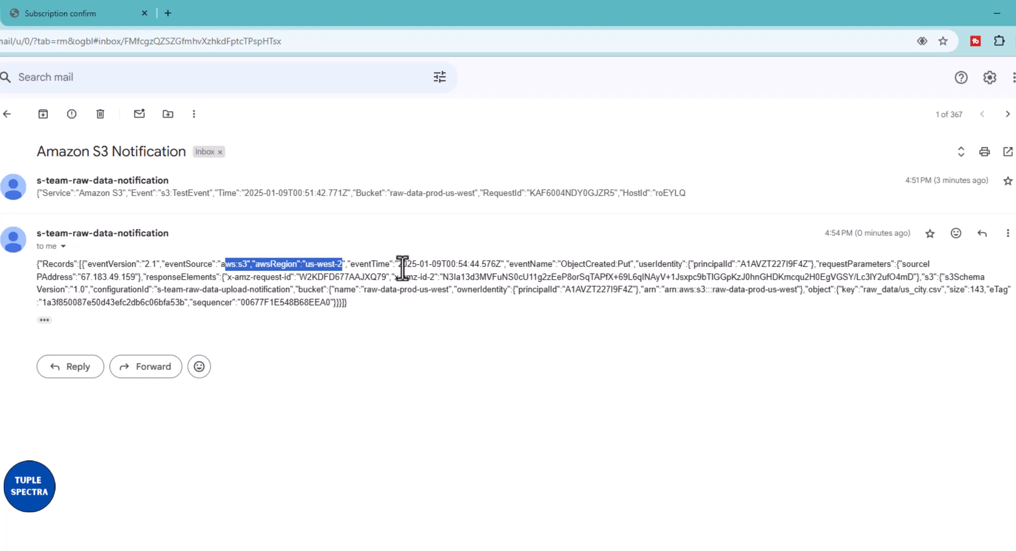
{"action": "left_click_drag", "start_coordinate": [567, 264], "coordinate": [632, 264]}
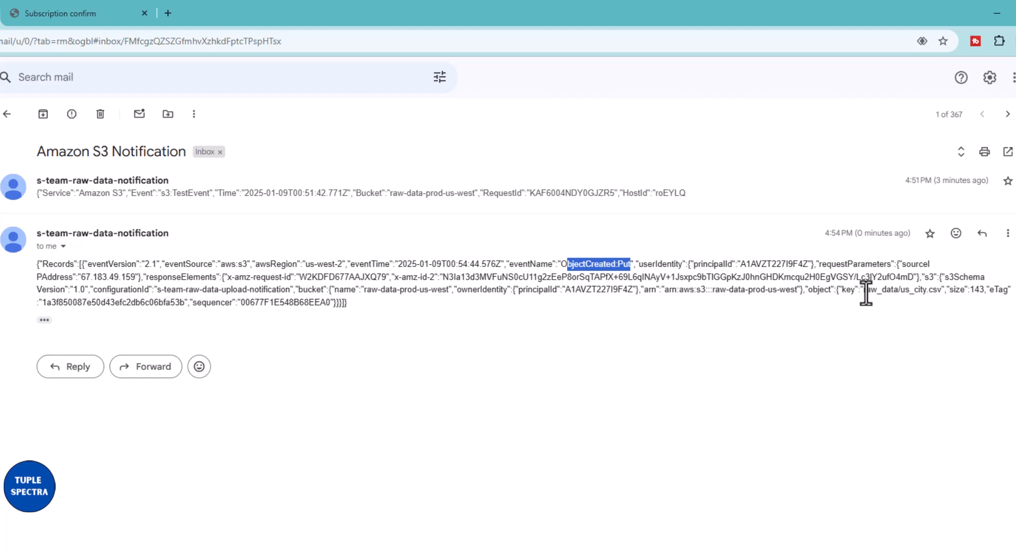
{"action": "left_click_drag", "start_coordinate": [863, 290], "coordinate": [898, 294]}
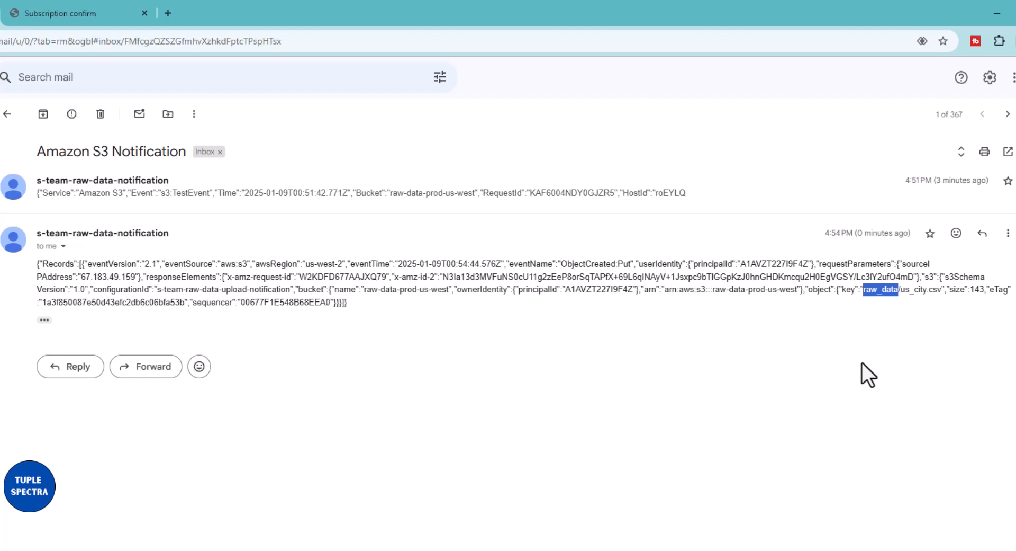
{"action": "left_click_drag", "start_coordinate": [900, 292], "coordinate": [943, 290]}
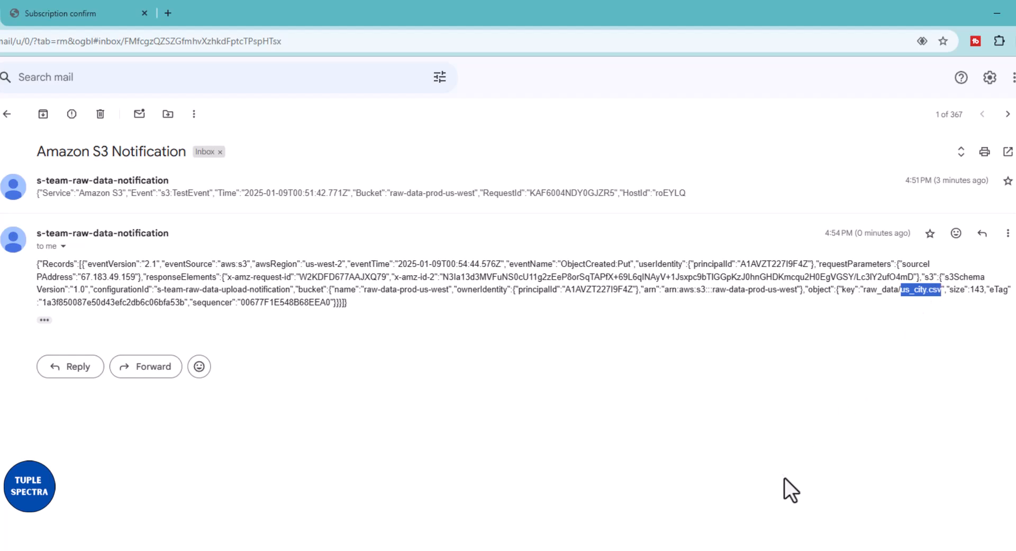
{"action": "left_click_drag", "start_coordinate": [971, 290], "coordinate": [982, 294]}
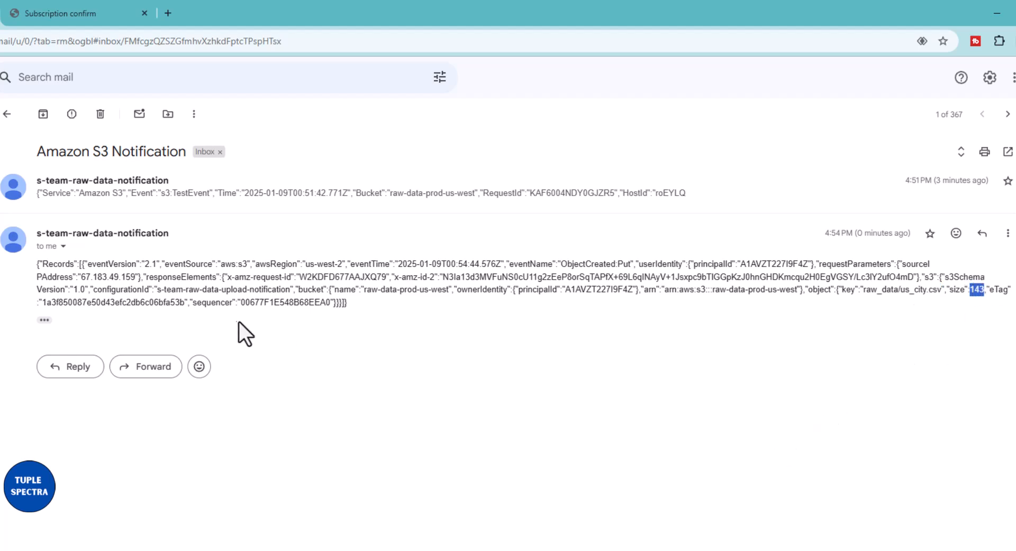
{"action": "left_click_drag", "start_coordinate": [91, 302], "coordinate": [135, 301]}
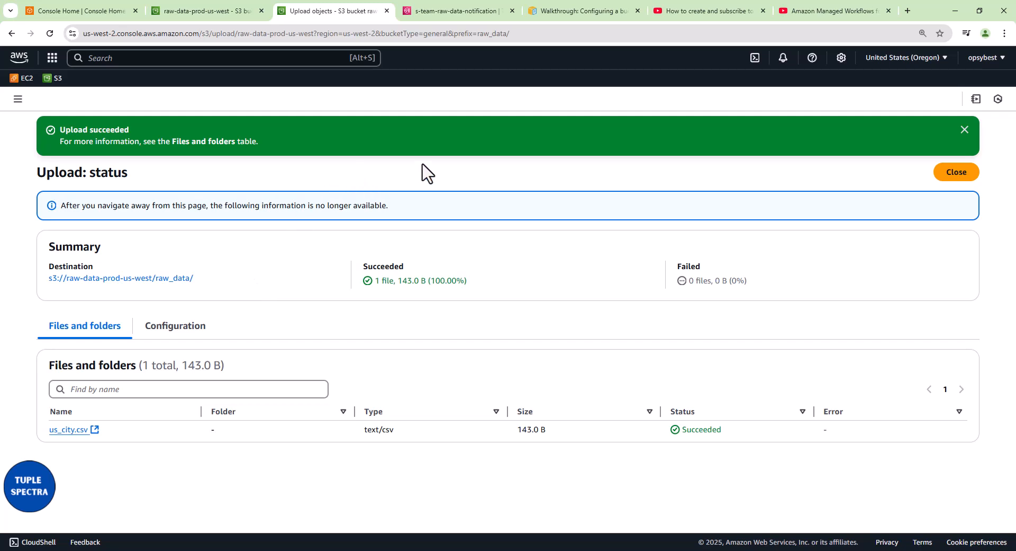
Return to the browser with the S3 console and view the related YouTube tutorials on AWS SNS topics and Amazon Managed Workflows for Apache Airflow.
{"action": "left_click", "coordinate": [683, 11]}
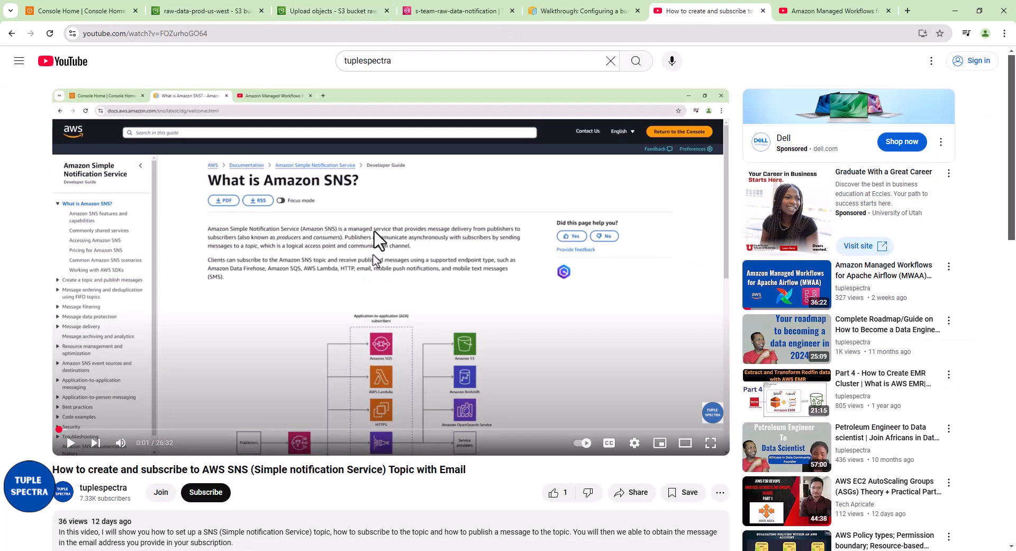
{"action": "left_click", "coordinate": [805, 16]}
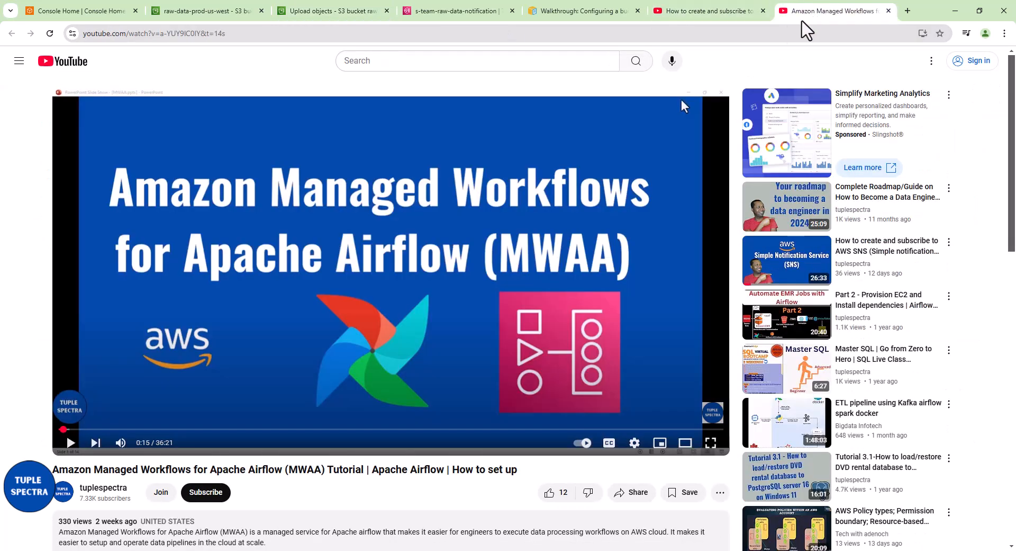